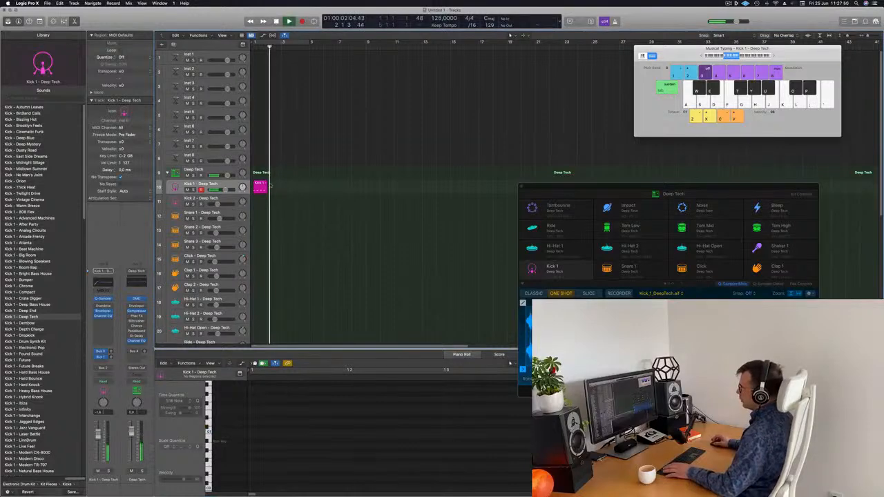
- Repeat the one-bar Kick 1 region to fill bars 1 to 4 and enable cycle playback over those bars
key("space")
left_click(262, 185)
key("super+r")
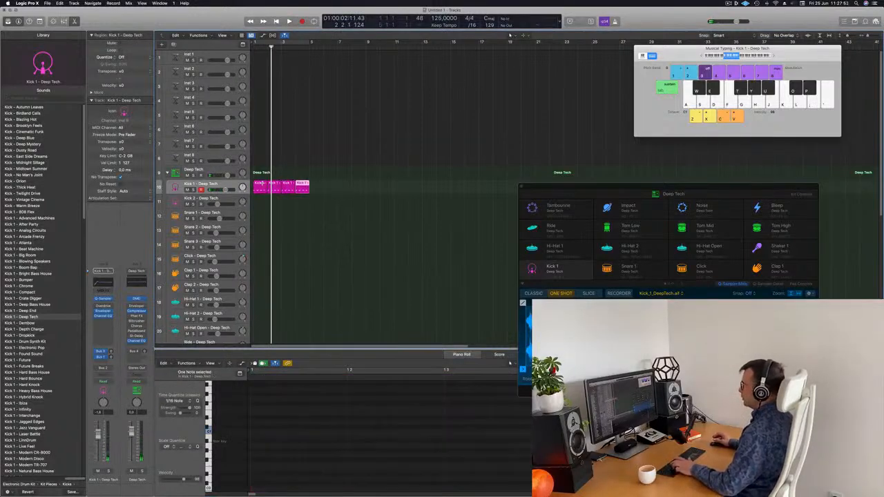
left_click(388, 188)
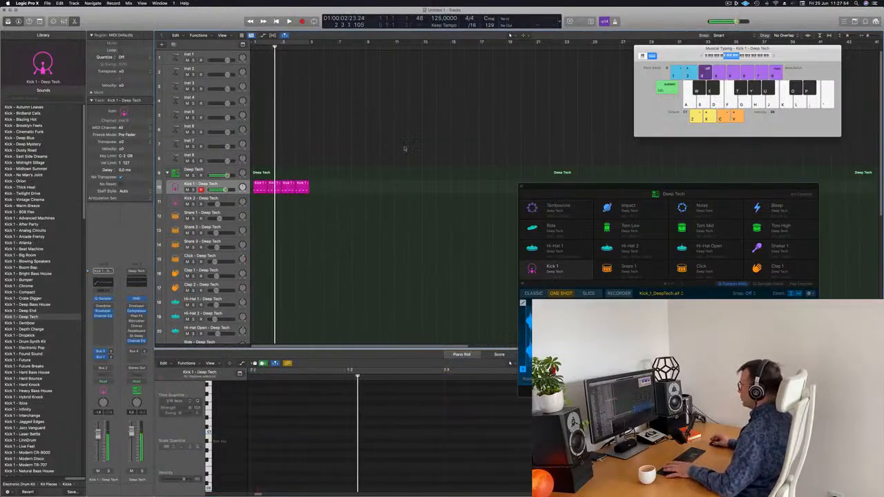
key("c")
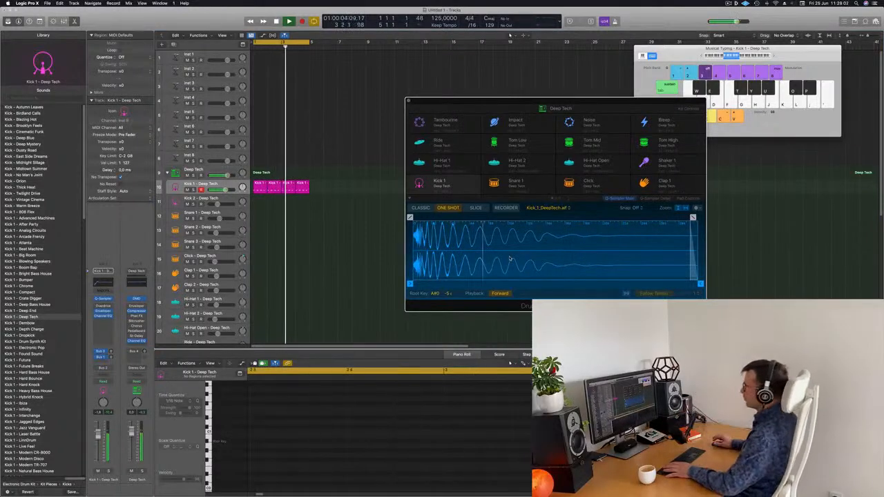
- Select all four Kick 1 regions, audition their notes at different pitches in the Piano Roll, and transpose them down an octave
key("space")
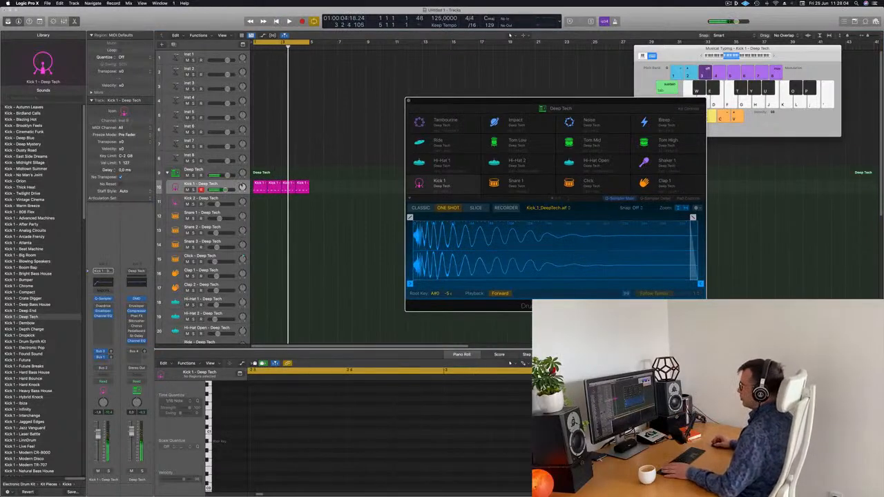
left_click(251, 184)
key("e")
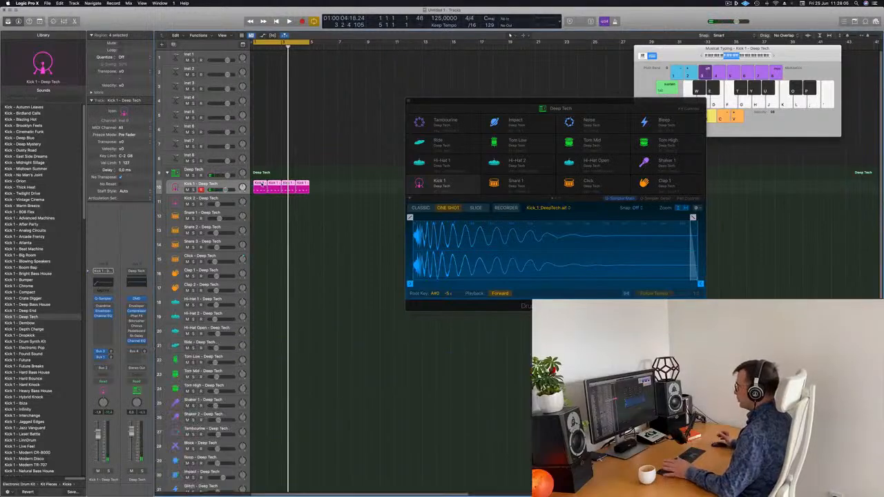
double_click(262, 184)
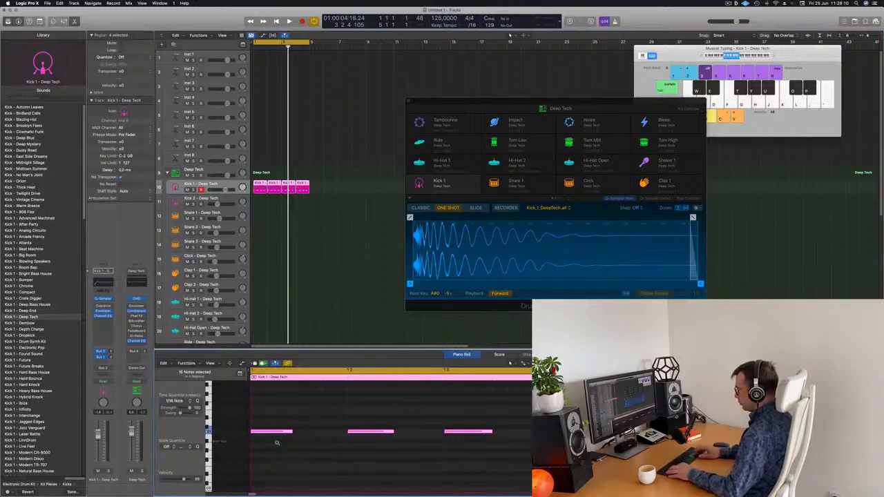
key("alt+Down")
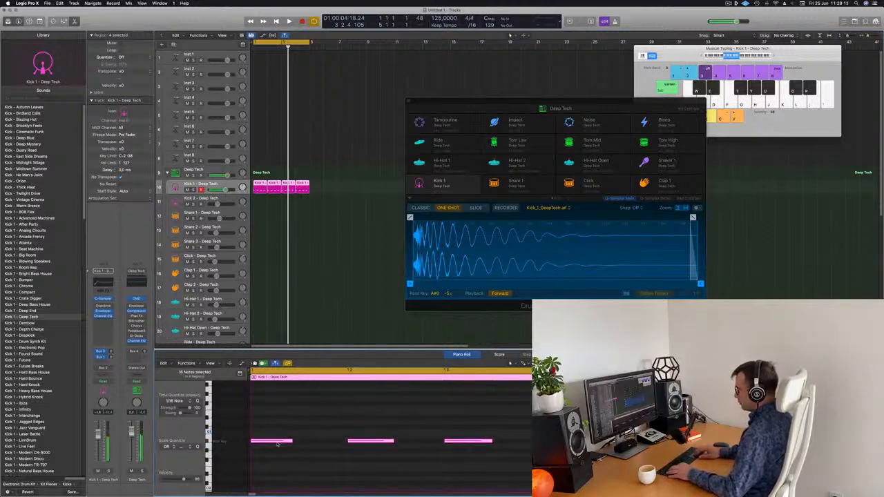
key("alt+Up")
key("alt+Up")
key("alt+Up")
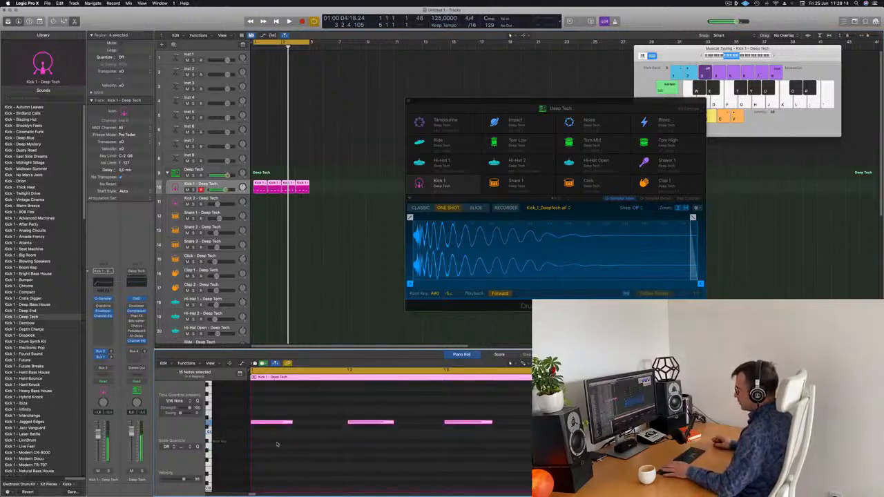
key("alt+Up")
key("alt+Up")
key("space")
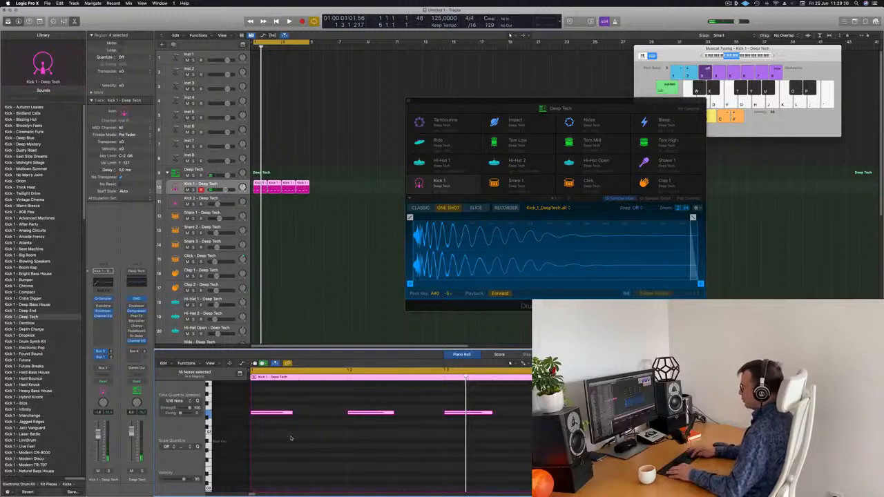
key("alt+shift+Down")
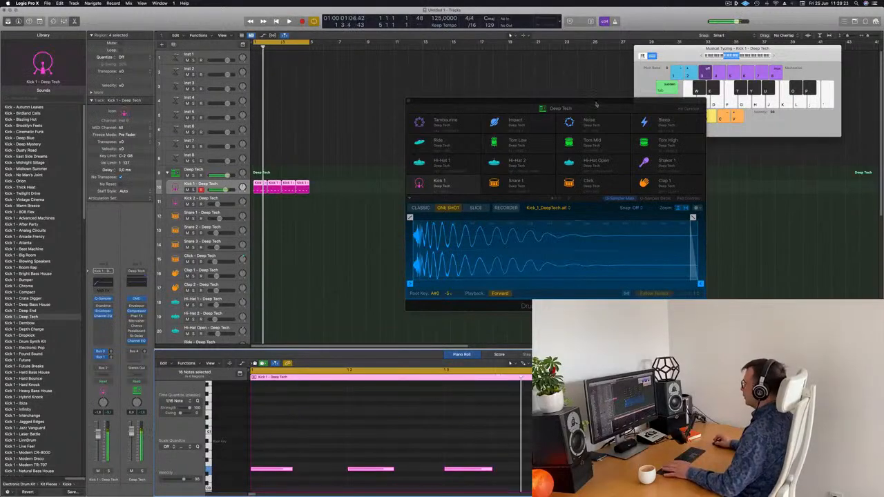
- Move the Drum Machine Designer window aside and lower the Kick 1 channel's volume while the loop plays
left_click_drag(596, 104, 567, 90)
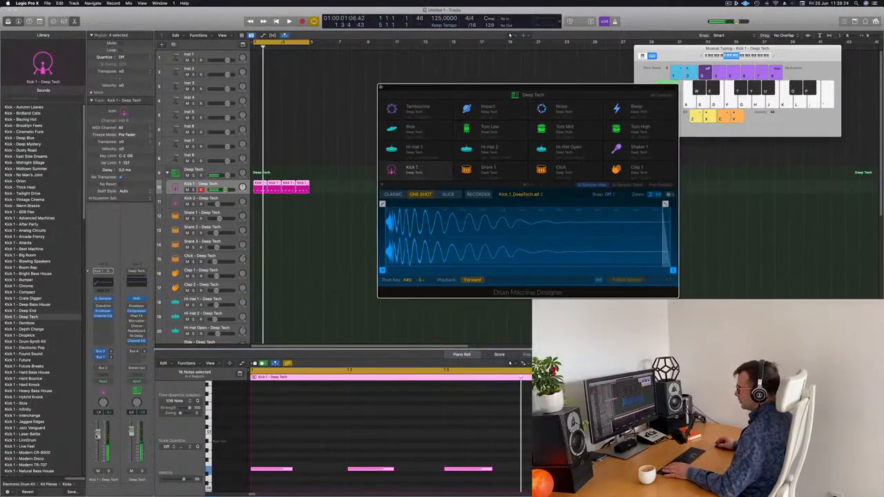
left_click(100, 446)
key("space")
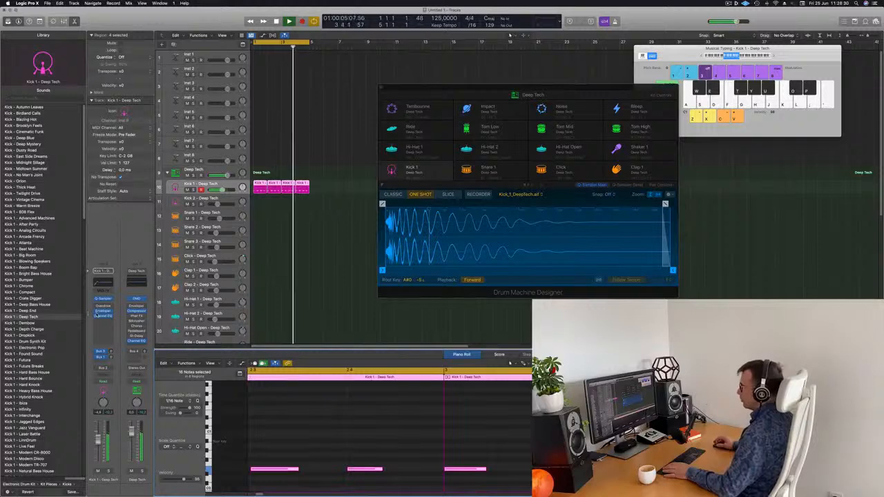
left_click(102, 320)
left_click(96, 315)
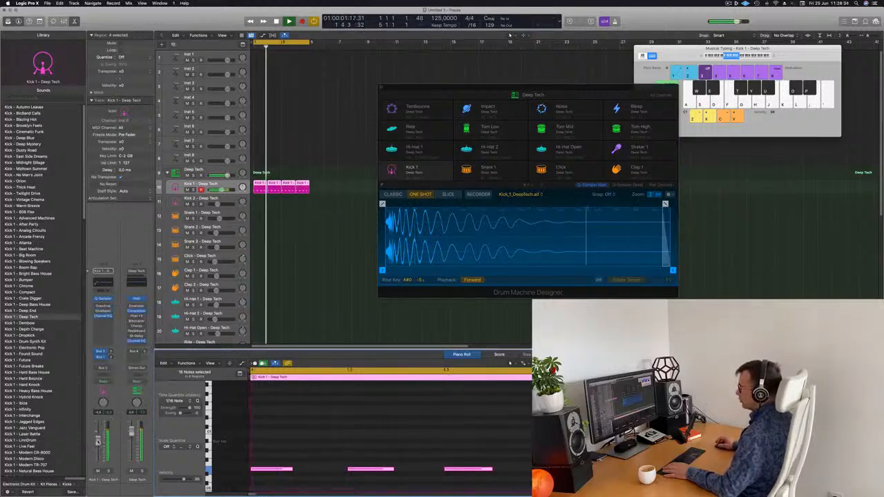
left_click_drag(547, 89, 551, 82)
key("space")
- Copy the first Kick 1 region to bar 1 of the Snare 1 track and delete its notes on beats 1 and 3
left_click(325, 183)
left_click(258, 184)
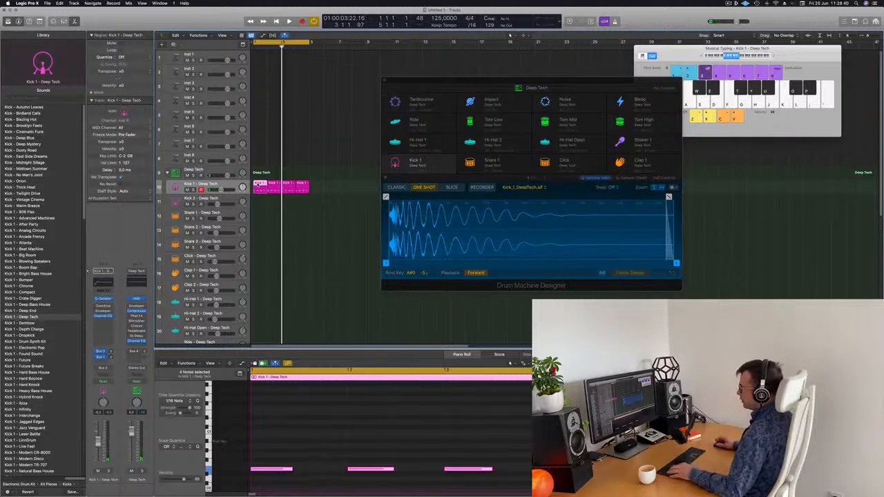
left_click_drag(258, 184, 257, 219)
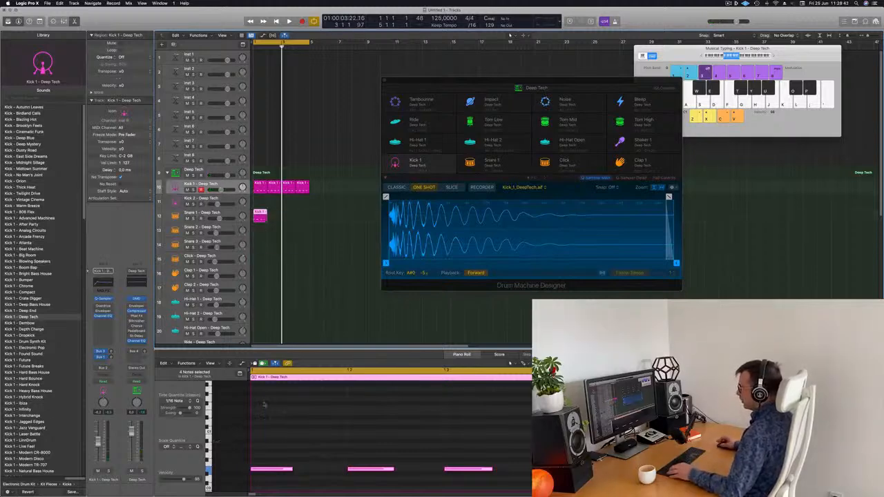
left_click(285, 470)
key("Delete")
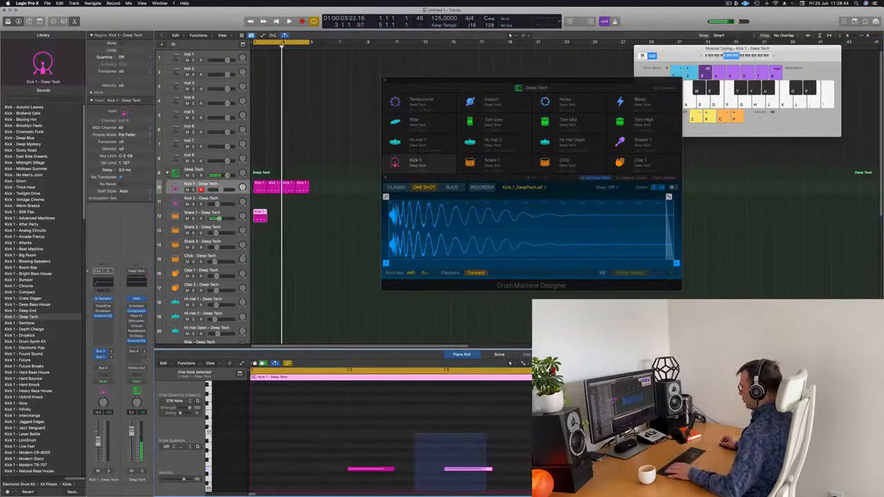
scroll(491, 449, "down", 1)
left_click_drag(345, 421, 435, 463)
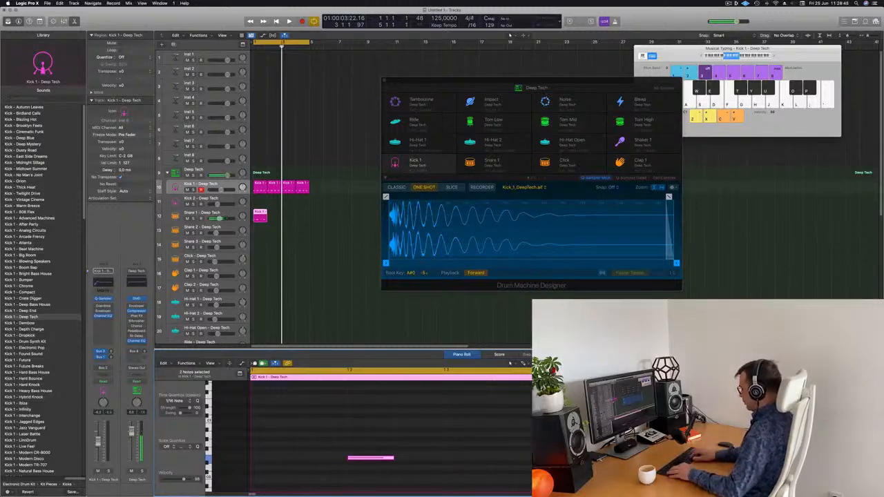
key("Delete")
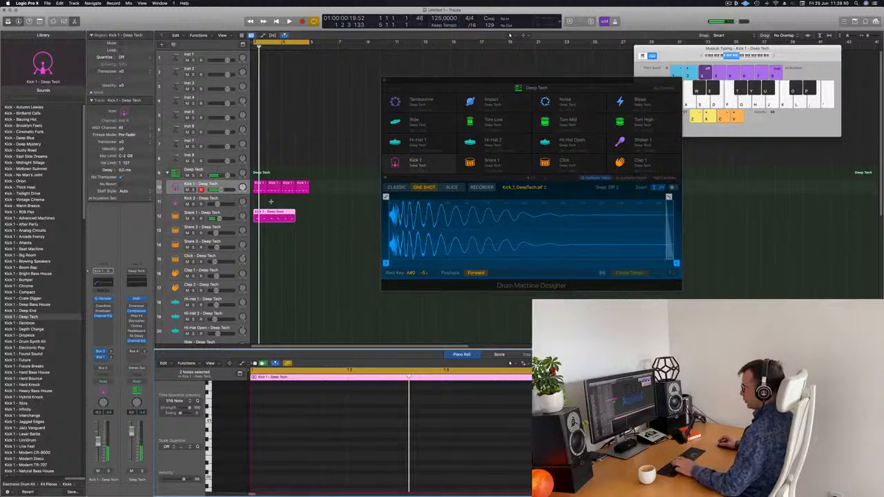
- Undo the last change to the Snare 1 region's length and repeat the one-bar region three times to fill four bars
key("super+z")
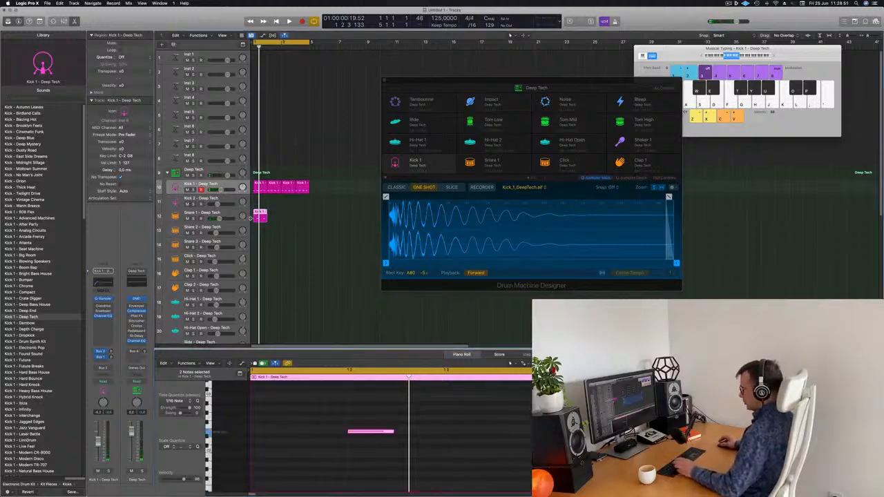
key("super+r")
key("super+r")
key("super+r")
scroll(316, 243, "down", 2)
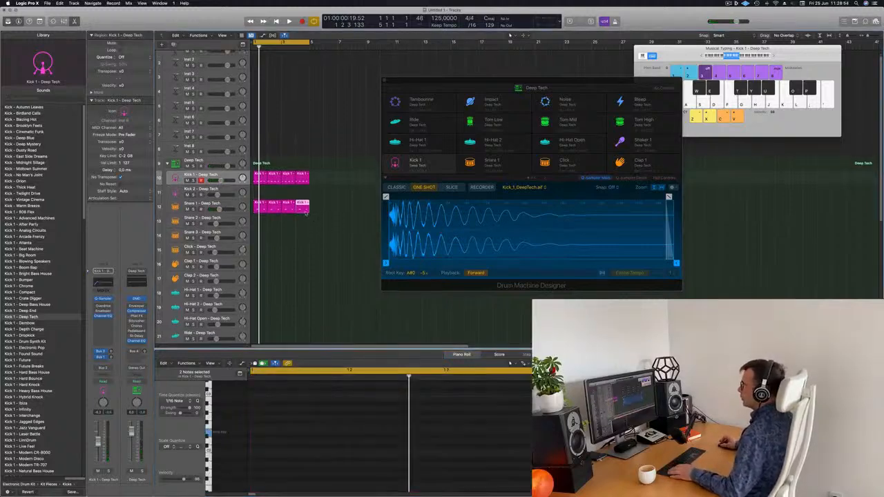
- Copy the first Kick 1 region to the Hi-Hat 1 track and shift its notes an eighth note later onto the offbeats
left_click(263, 167)
left_click_drag(259, 168, 261, 283)
left_click_drag(338, 427, 573, 463)
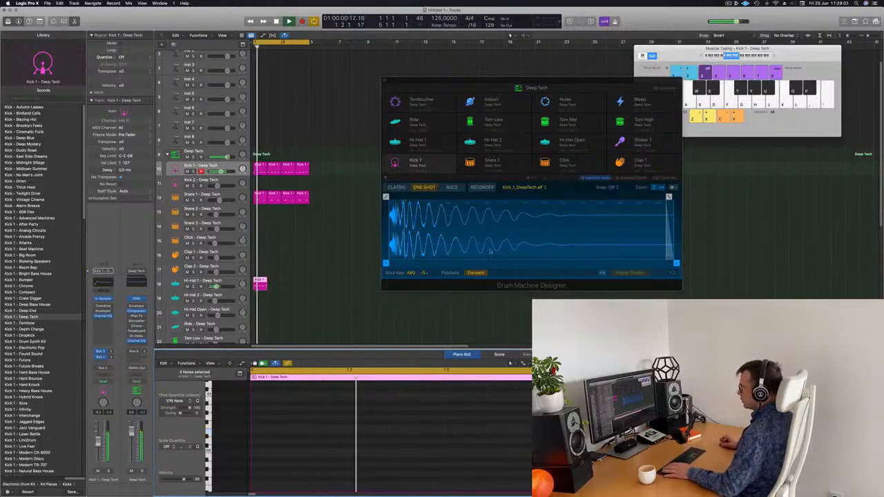
left_click_drag(289, 286, 264, 293)
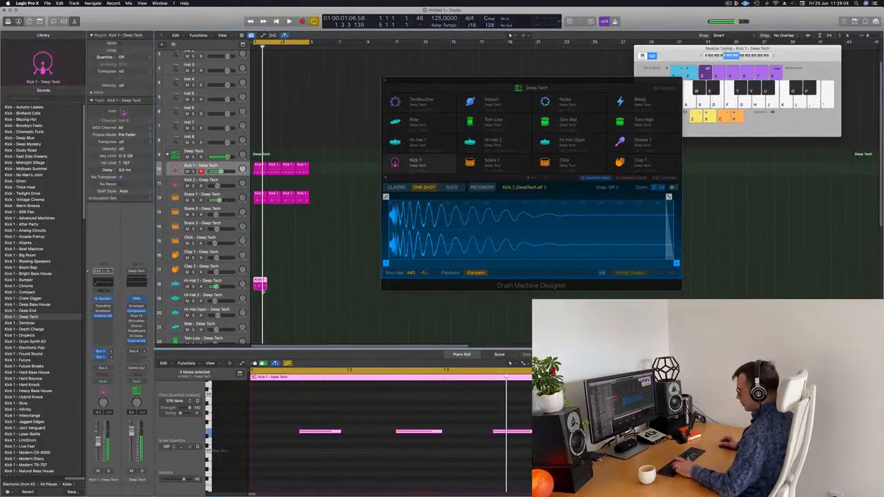
- Repeat the one-bar Hi-Hat 1 region three times to fill four bars
key("super+r")
key("super+r")
key("super+r")
key("space")
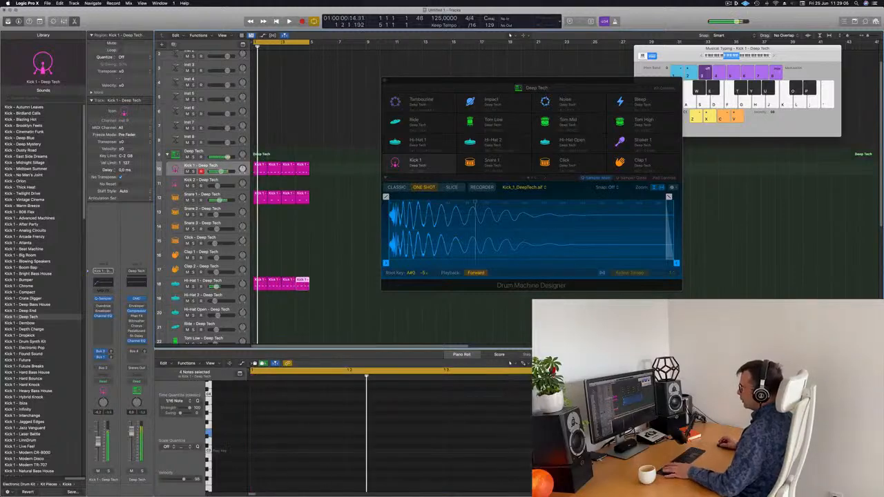
- Play the loop from the start, lower the Snare 1 track's volume, and move the Drum Machine Designer window aside
key("Return")
left_click(222, 196)
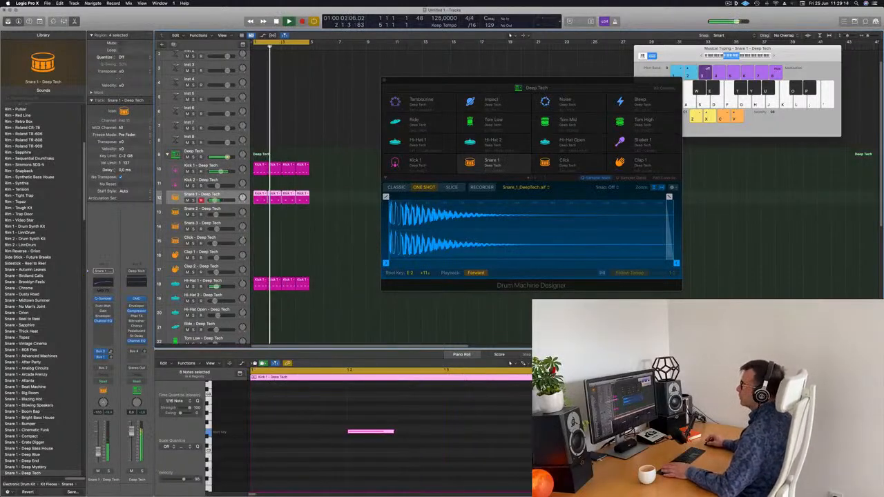
left_click_drag(599, 79, 654, 71)
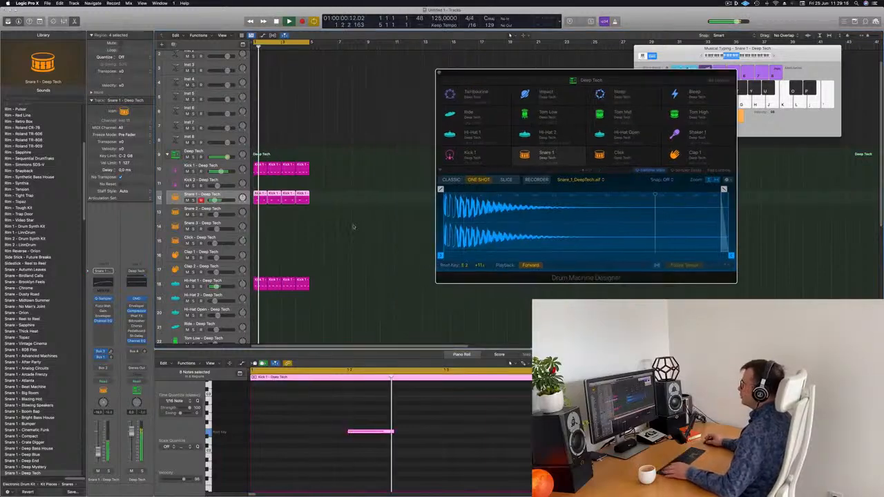
left_click(352, 226)
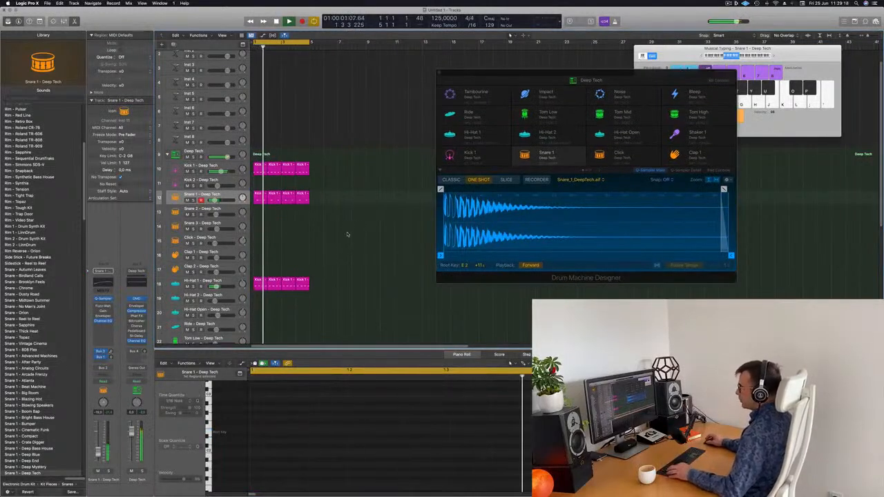
- Copy the first Hi-Hat 1 region to bar 1 of the Block track
scroll(351, 229, "down", 3)
scroll(353, 208, "down", 5)
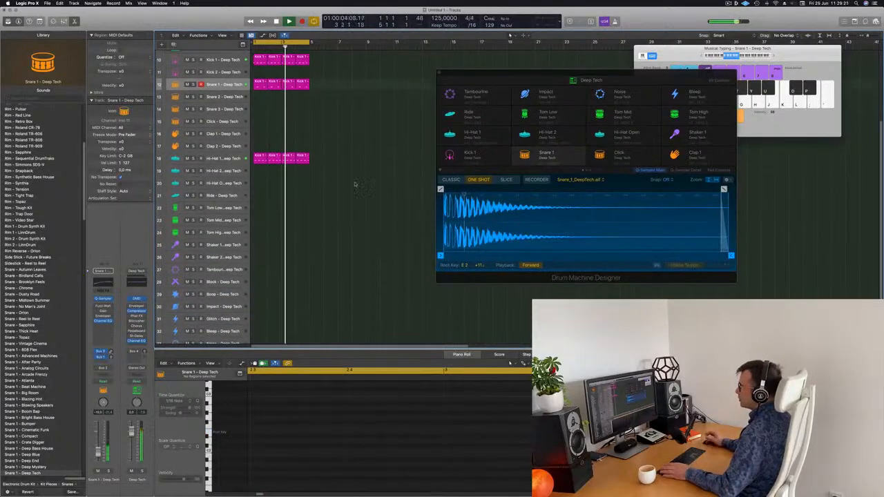
left_click(257, 157)
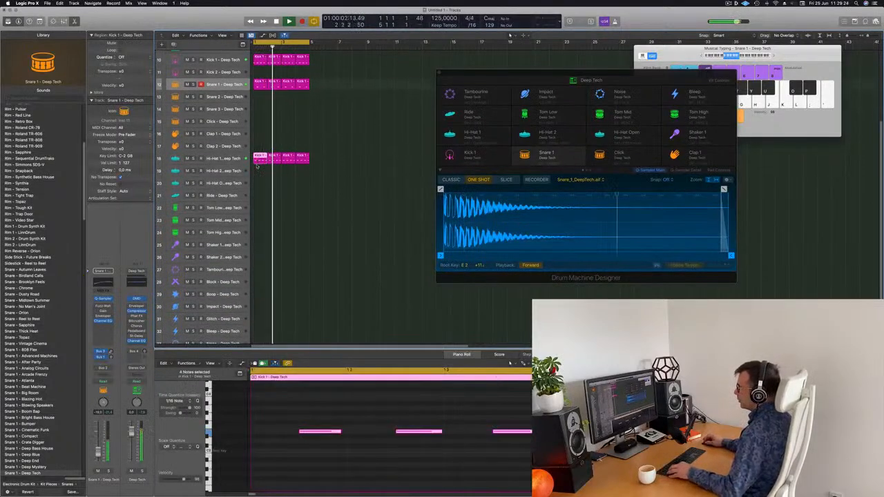
left_click_drag(257, 157, 255, 283)
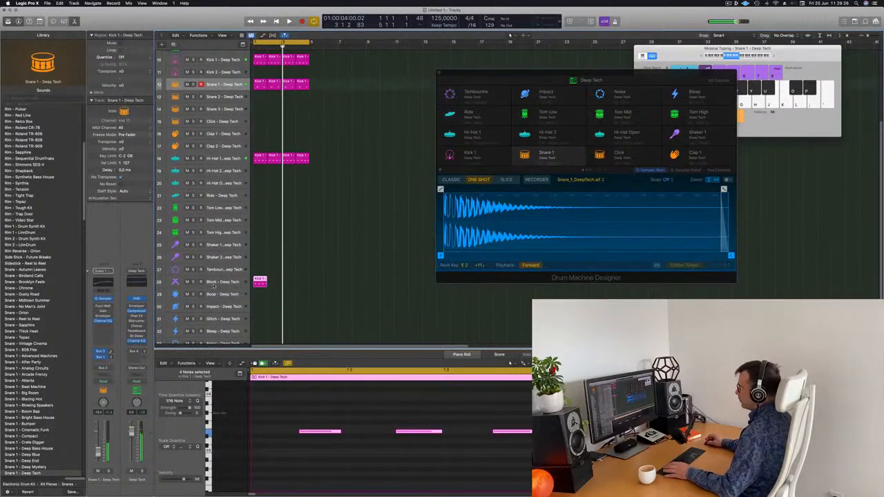
- Shorten all notes in the Block region and shift them a sixteenth note earlier
left_click_drag(272, 421, 612, 488)
scroll(354, 428, "down", 5)
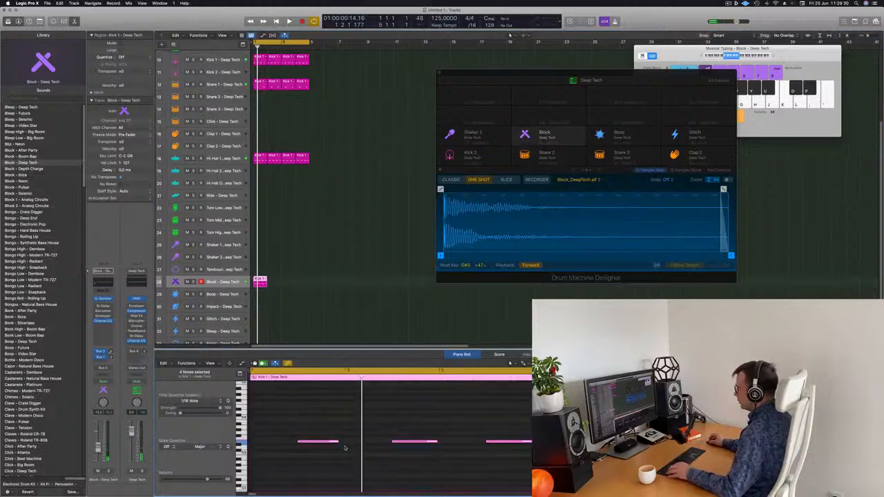
left_click_drag(338, 442, 279, 443)
key("space")
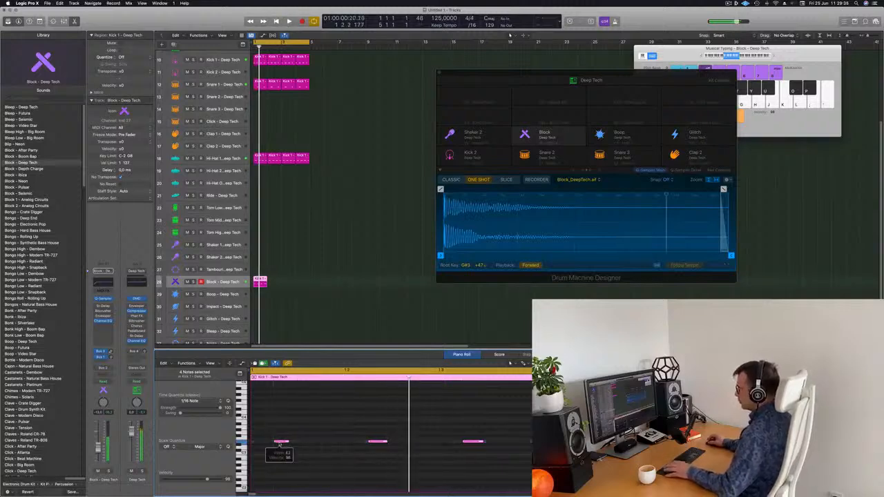
- Duplicate the Block notes an eighth note later to double the pattern, and play it back
left_click_drag(281, 441, 328, 438)
key("space")
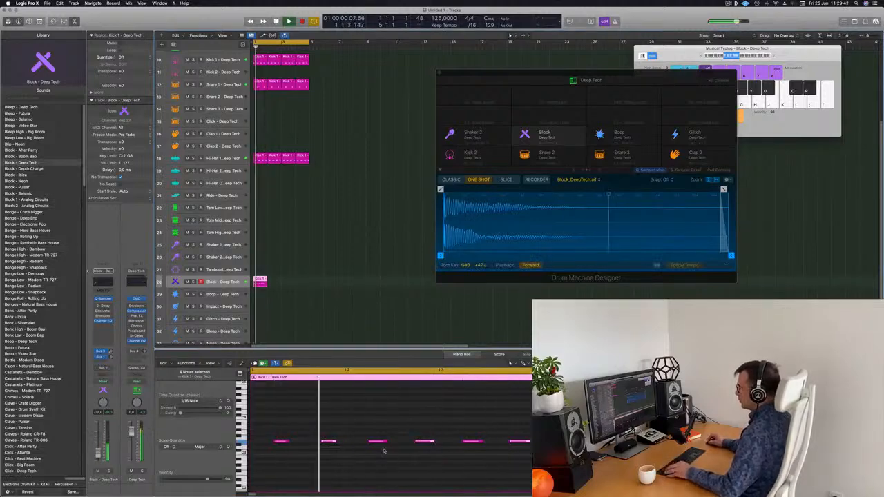
scroll(376, 445, "left", 1)
key("space")
- Thin out the Block pattern by deleting the third and fourth notes of each half bar, and play the loop
left_click(408, 442)
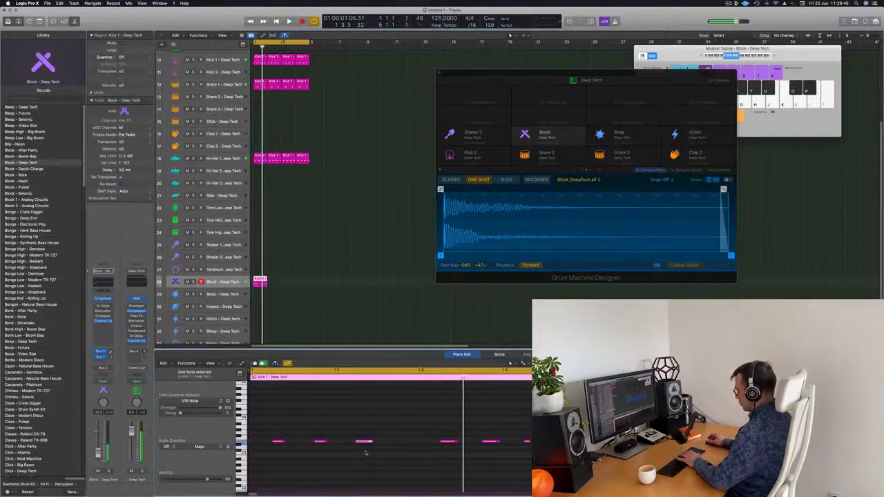
scroll(385, 432, "left", 5)
scroll(395, 432, "right", 3)
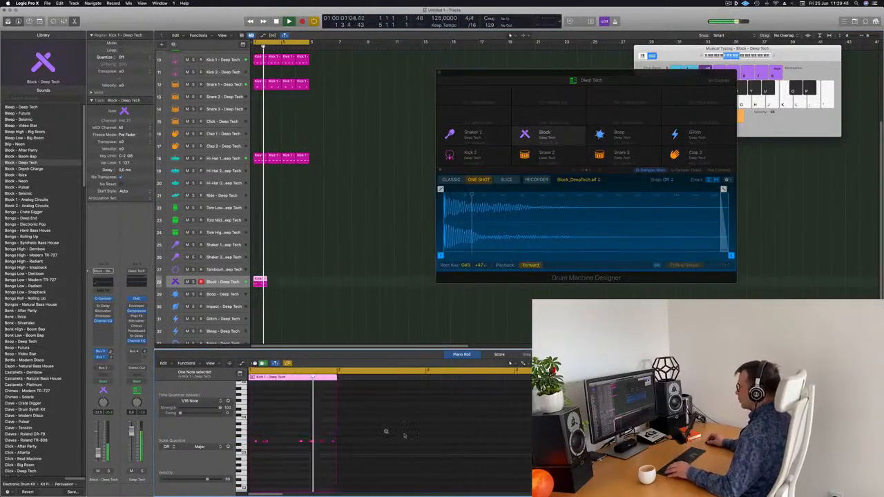
key("space")
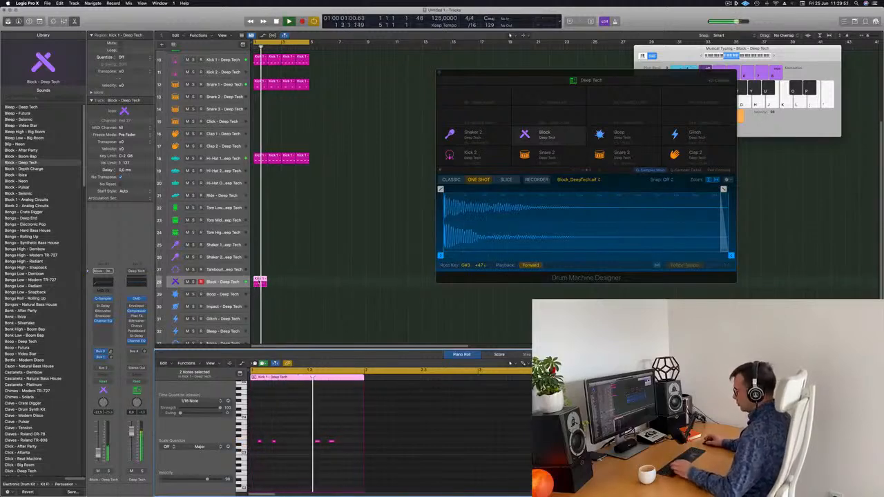
- Repeat the one-bar Block region three times to fill the four-bar loop, and play the loop
left_click(259, 282)
key("super+r")
key("super+r")
key("super+r")
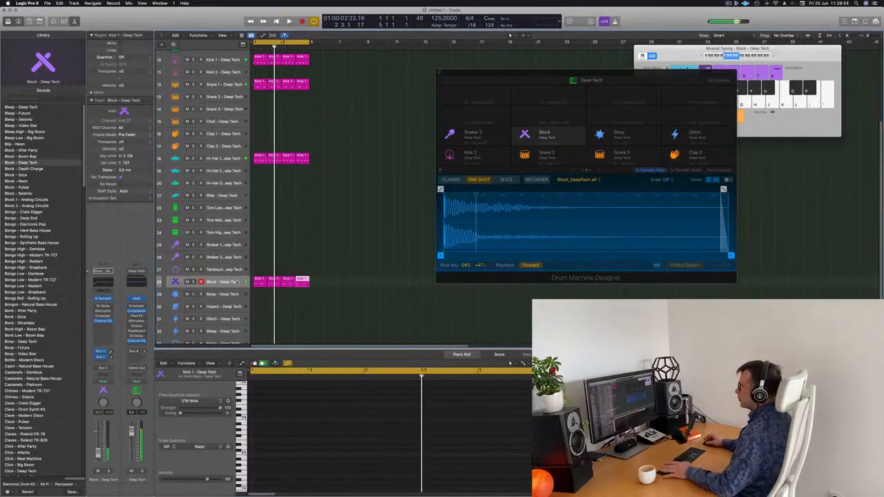
key("space")
left_click(238, 282)
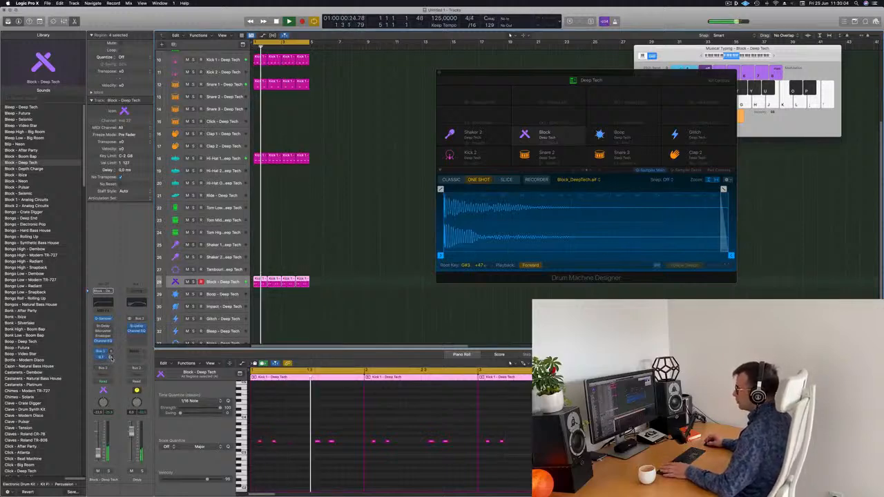
- Open the Alchemy synth on the Inst 1 track, keep its window clear of the regions, and enlarge that track
scroll(376, 255, "up", 5)
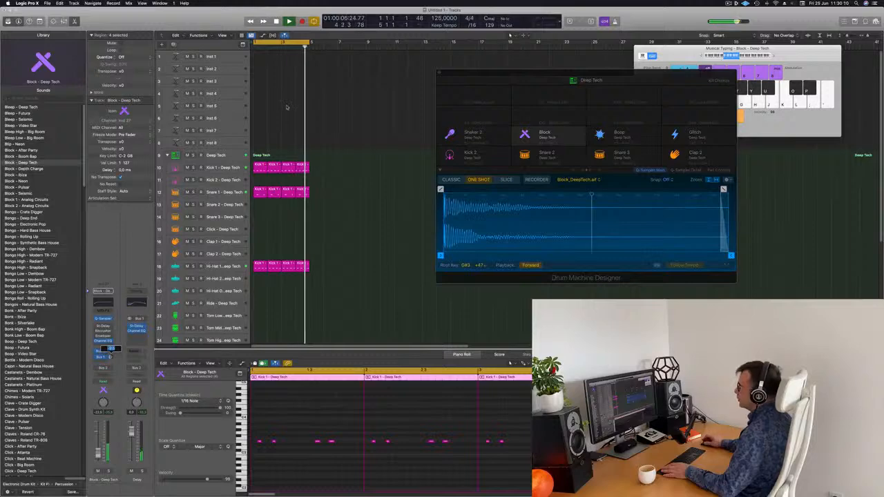
left_click(226, 93)
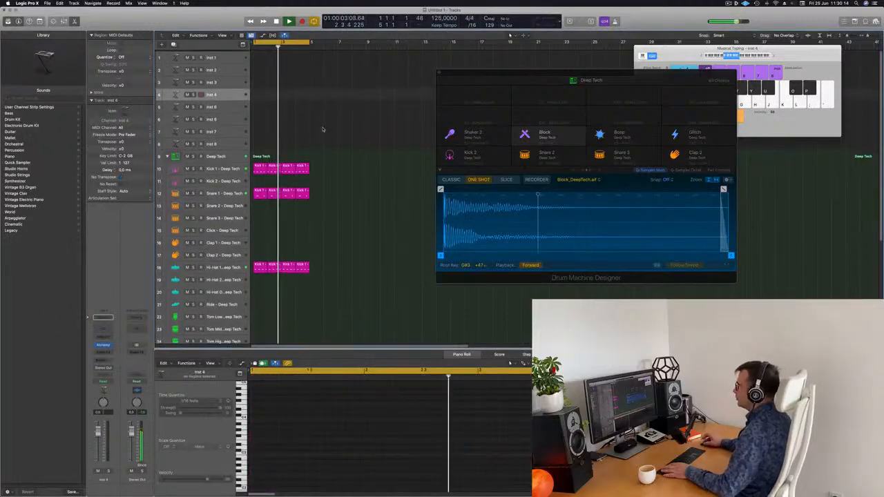
left_click(230, 59)
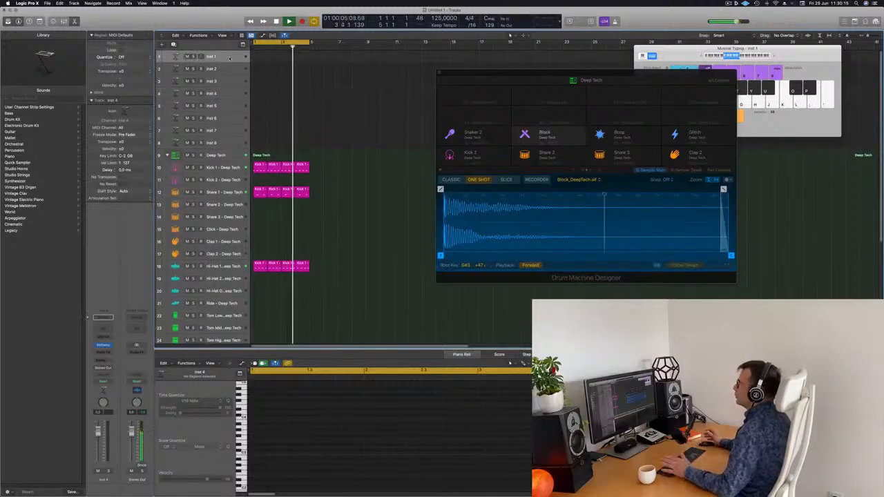
left_click(102, 345)
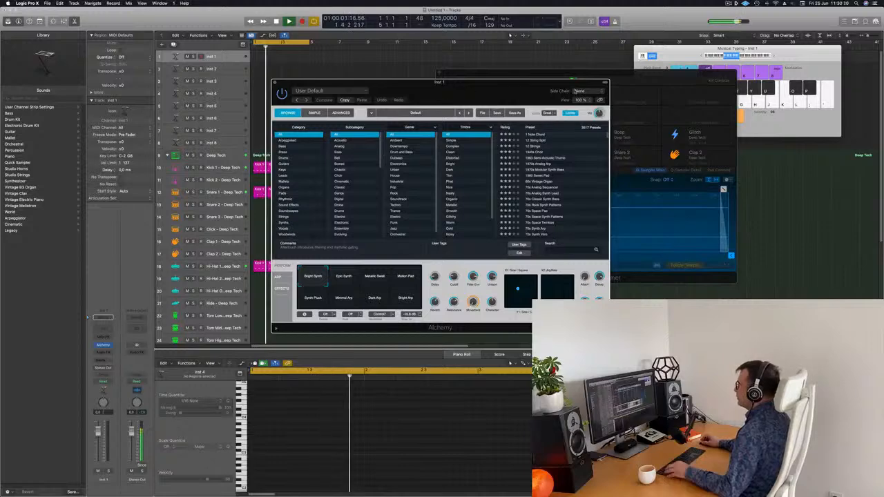
left_click_drag(575, 91, 702, 93)
scroll(283, 269, "down", 4)
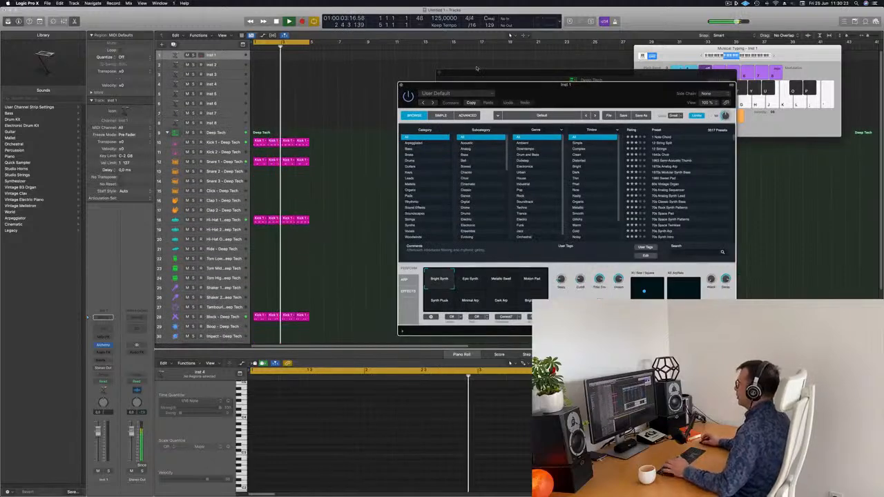
left_click_drag(543, 92, 458, 80)
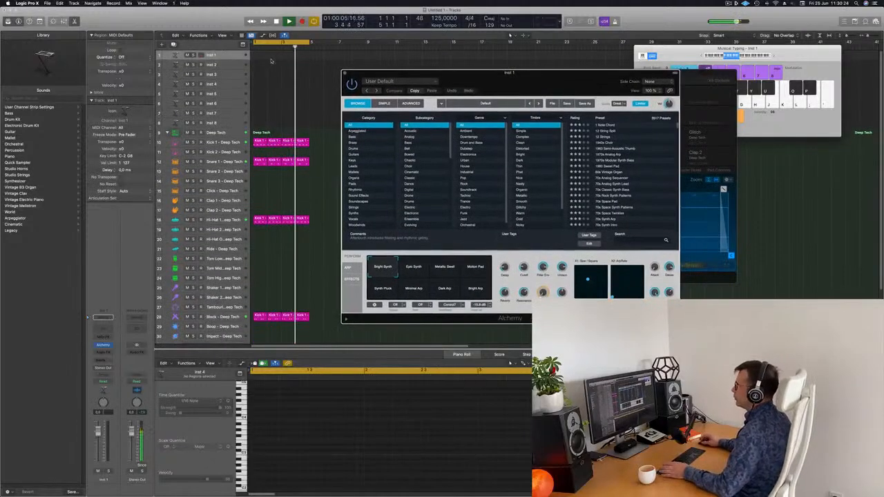
left_click(231, 60)
key("ctrl+z")
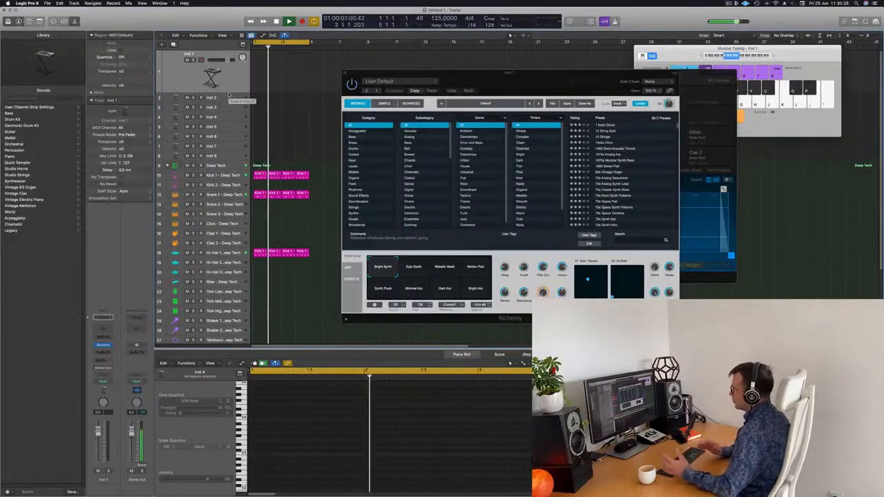
- Filter the Alchemy presets to the Brass category, load Brass Response and audition it with a few notes
left_click(364, 137)
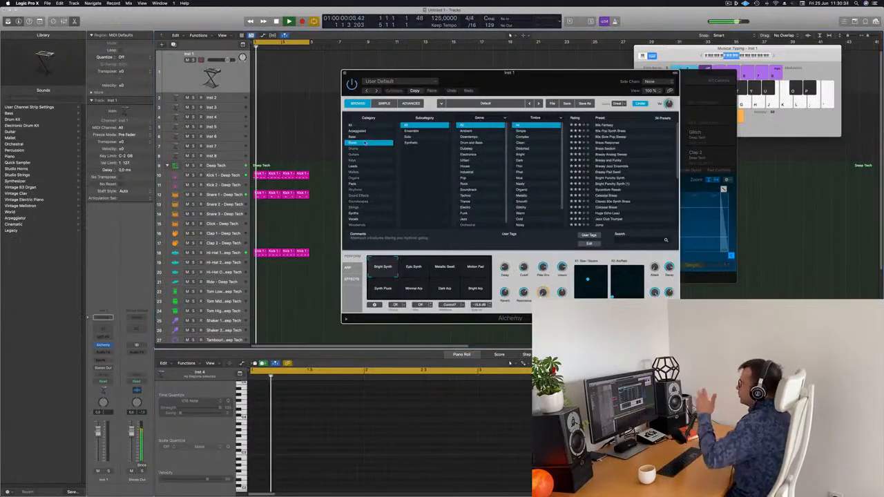
left_click_drag(514, 80, 522, 78)
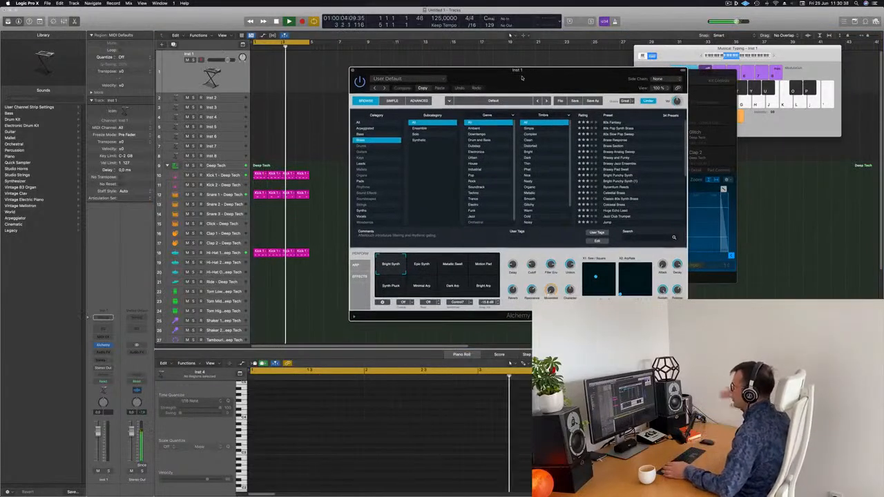
left_click(222, 84)
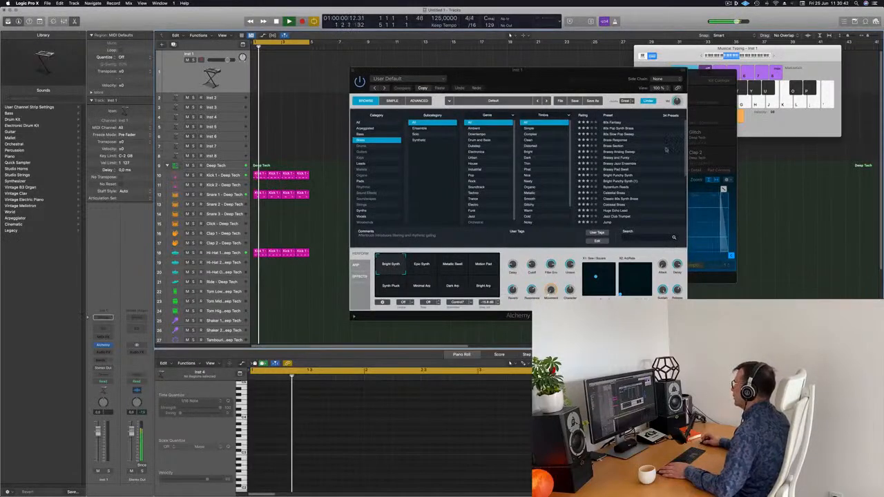
left_click(614, 140)
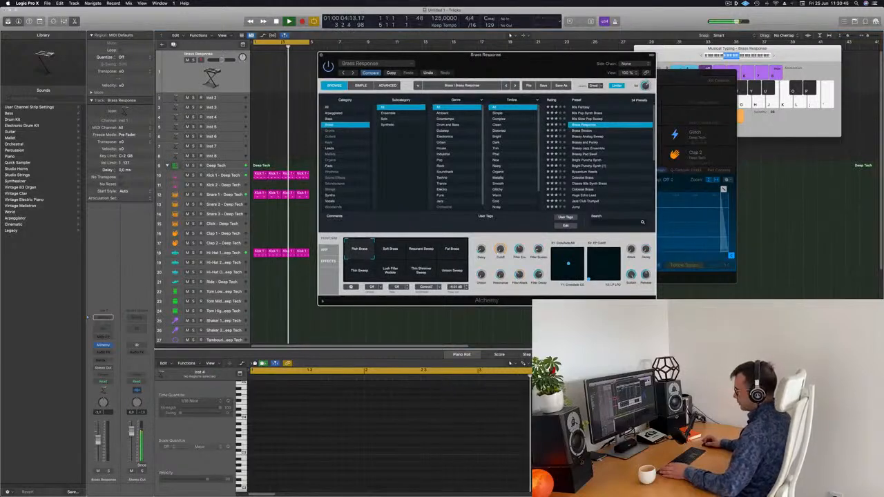
key("j")
key("j")
key("j")
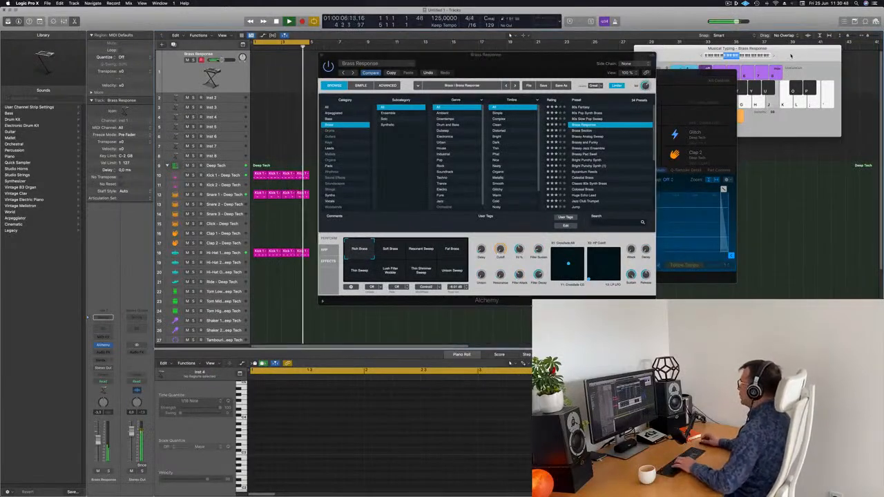
- Audition the 80s Slow Pop Sweep and 80s Fantasy presets, and load 80s Pop Synth Brass
left_click(791, 56)
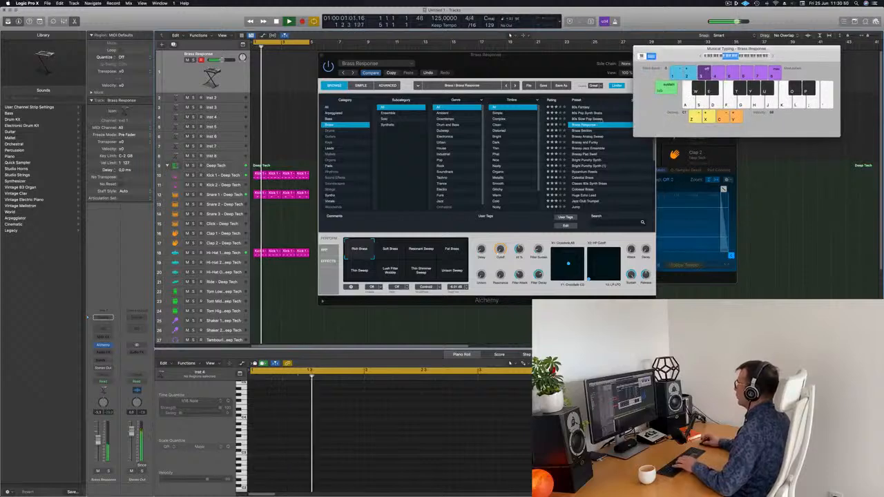
left_click(595, 121)
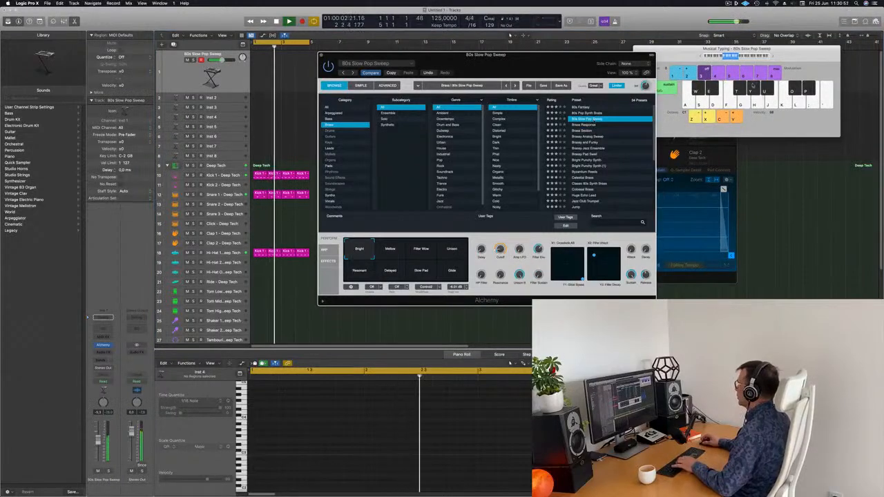
left_click(775, 58)
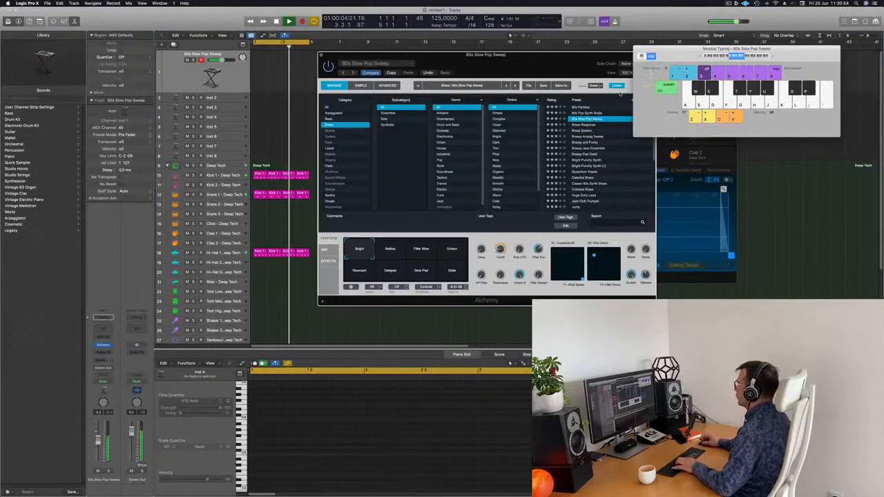
key("u")
left_click(584, 109)
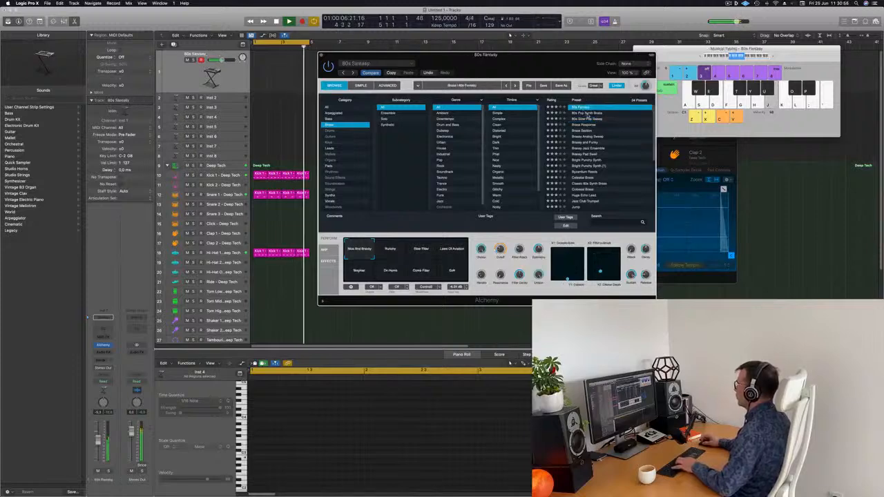
left_click(585, 113)
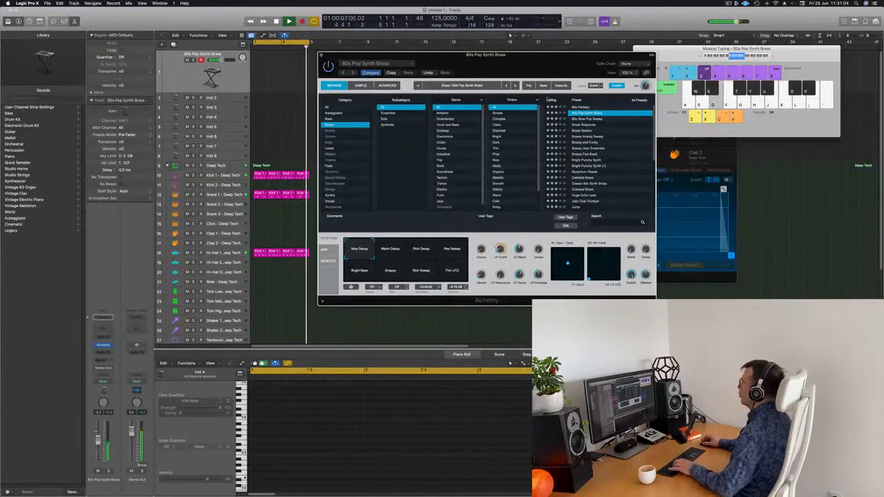
- Make the 80s Pop Synth Brass track taller and record a single repeated note on it over the loop
left_click_drag(528, 68, 706, 112)
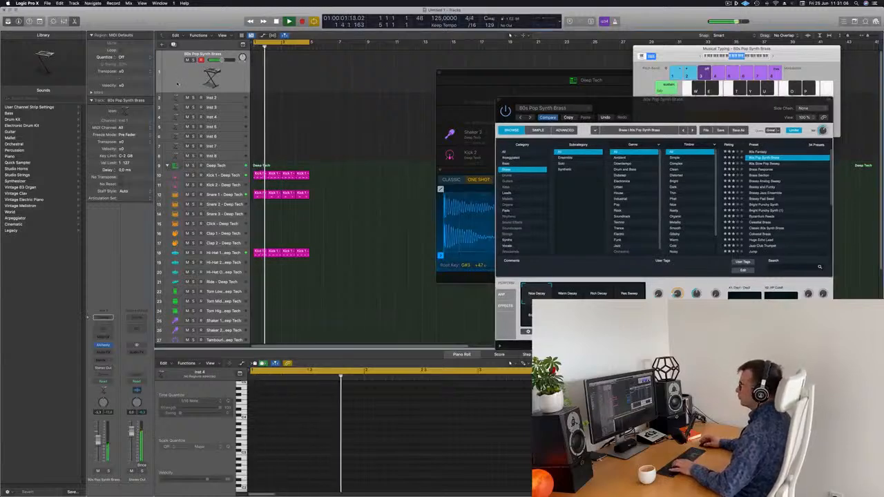
left_click_drag(186, 90, 186, 118)
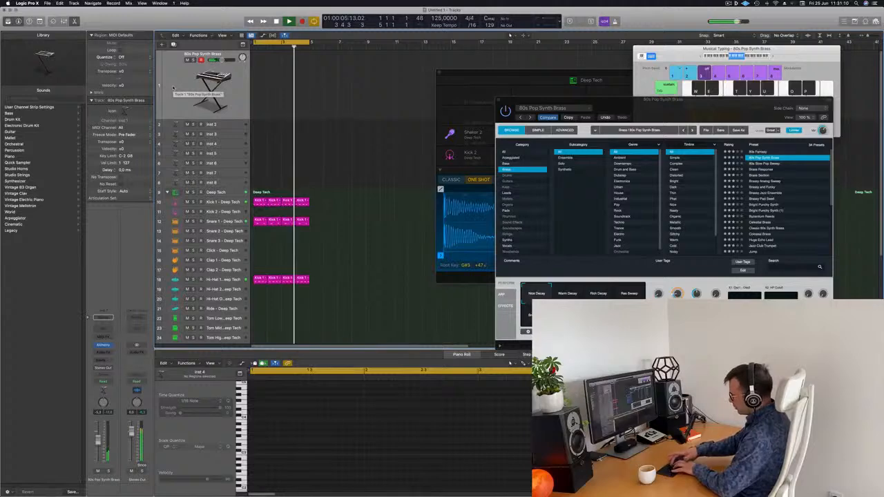
key("r")
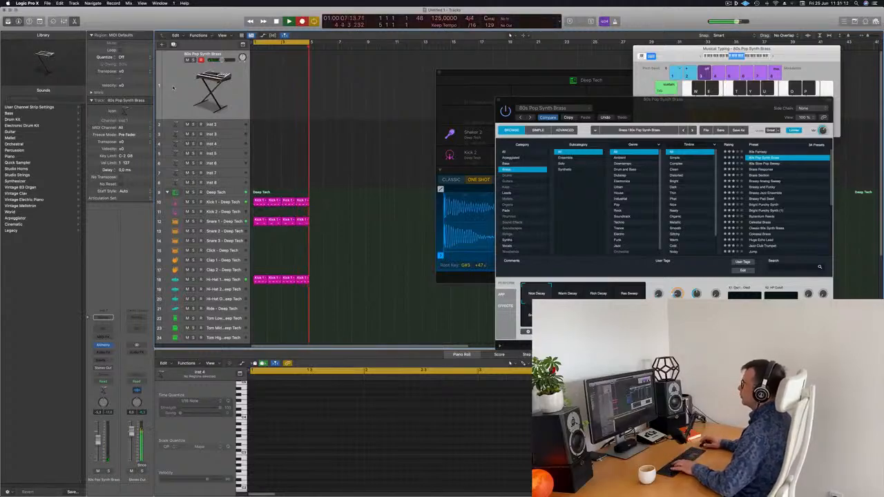
key("d")
key("d")
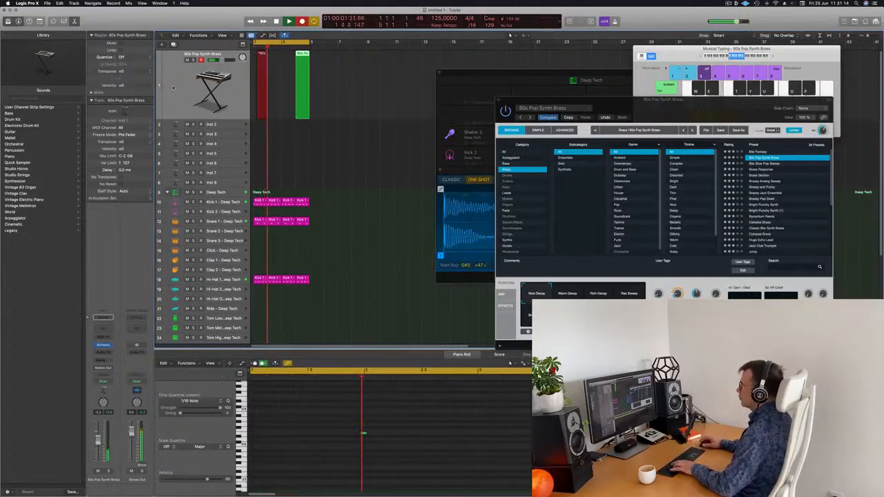
key("space")
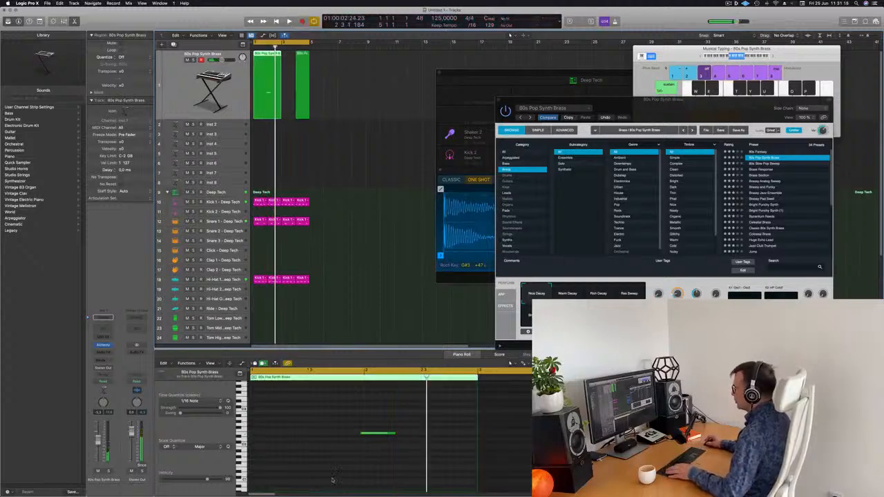
- Copy the recorded brass note to the start of bar 1, align both notes to the bar starts, and play
left_click(377, 435)
left_click_drag(377, 434, 269, 439)
left_click_drag(330, 415, 408, 459)
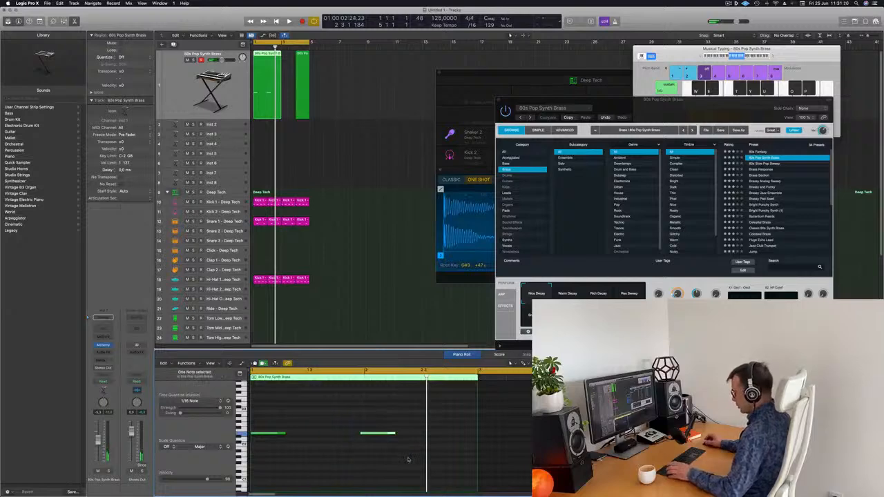
left_click_drag(368, 434, 254, 452)
key("space")
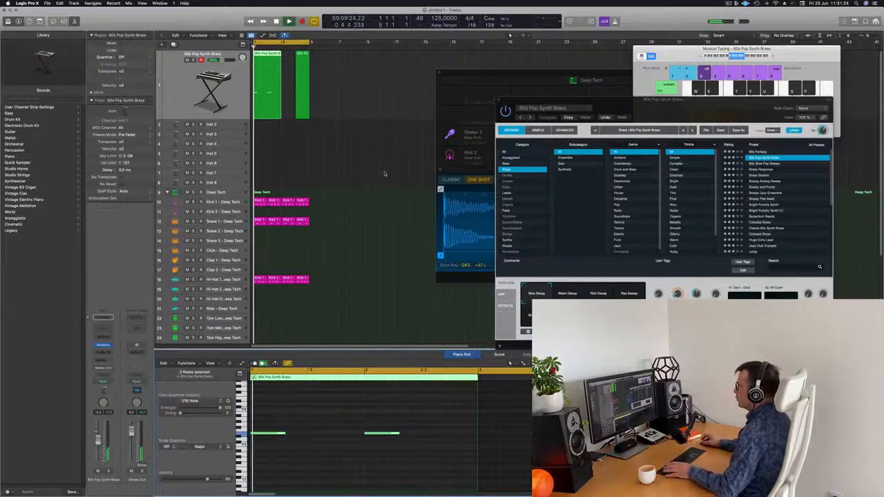
- Delete the extra brass region in bar 4, shift the remaining one half a bar later, and play
left_click_drag(351, 80, 308, 114)
key("Delete")
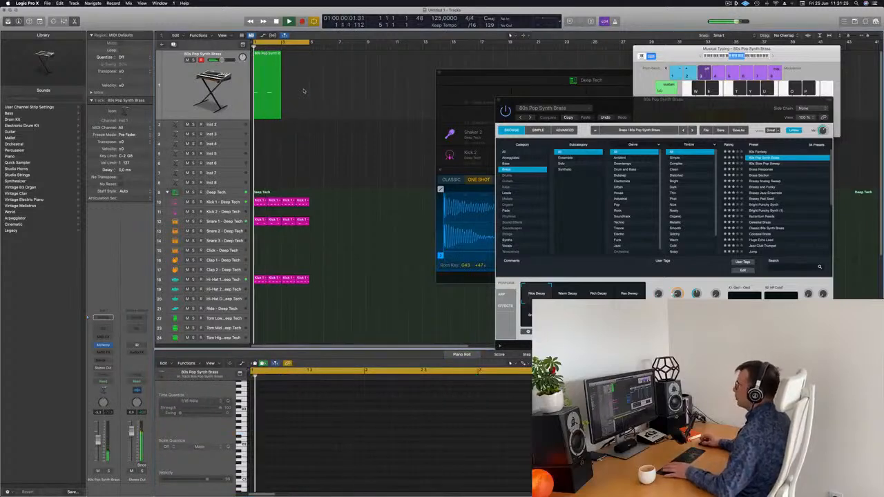
left_click(278, 55)
left_click_drag(278, 55, 285, 55)
left_click(330, 98)
key("space")
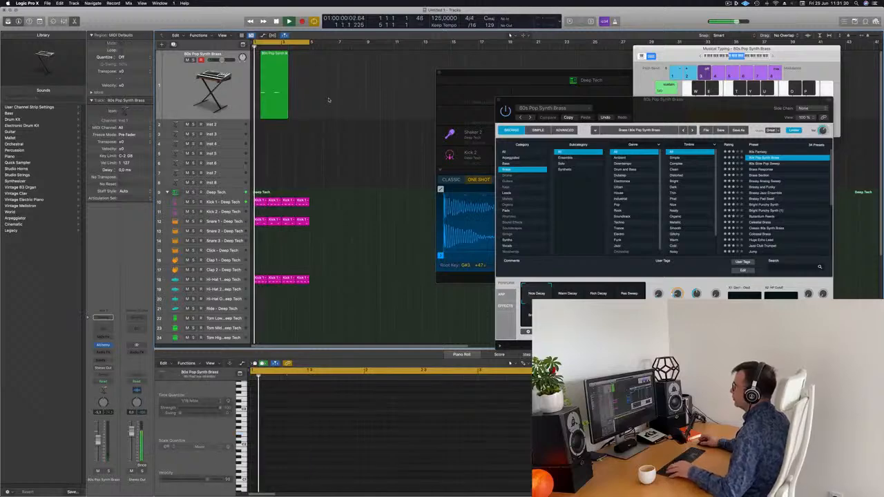
- Copy the two-bar brass region directly after itself to extend the part to four bars
scroll(337, 102, "right", 1)
left_click_drag(608, 108, 549, 100)
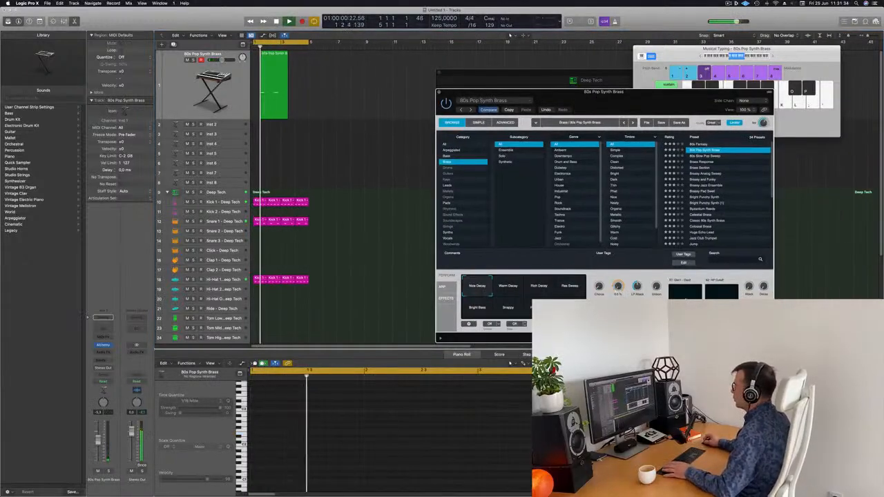
left_click_drag(553, 92, 428, 87)
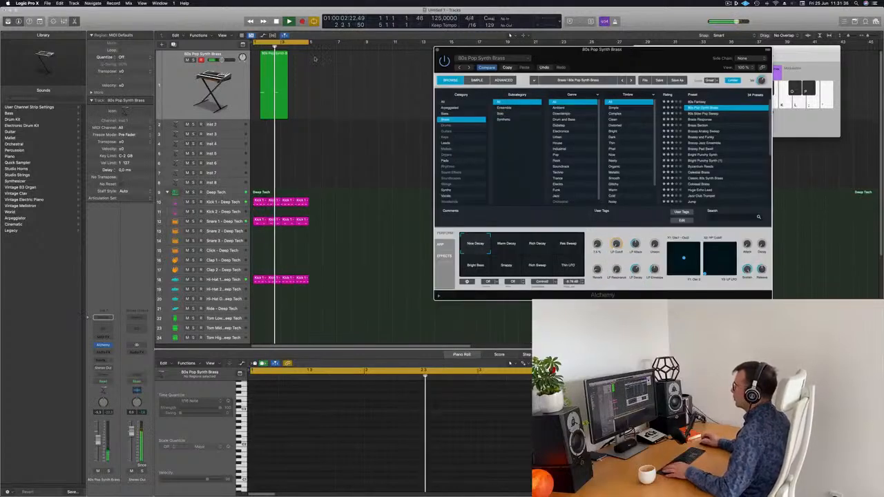
left_click(274, 59)
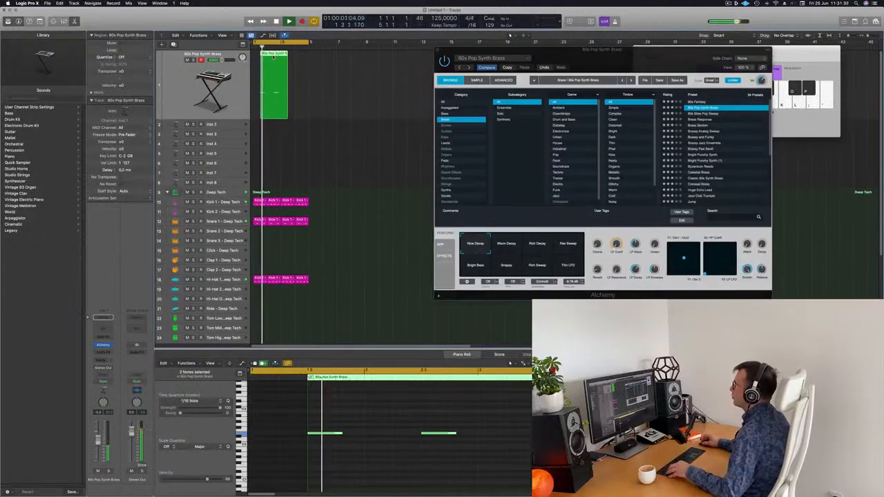
left_click_drag(276, 63, 304, 63)
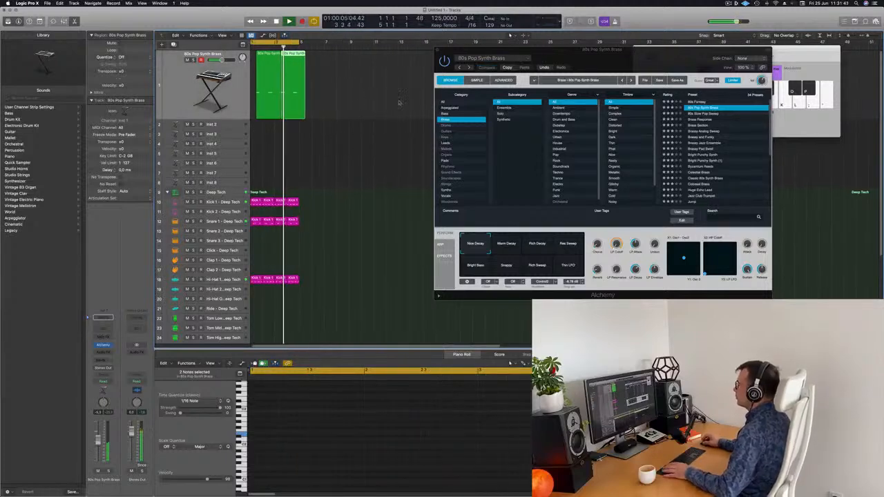
- Switch the brass synth to its Warm Decay performance snapshot
left_click_drag(511, 70, 564, 51)
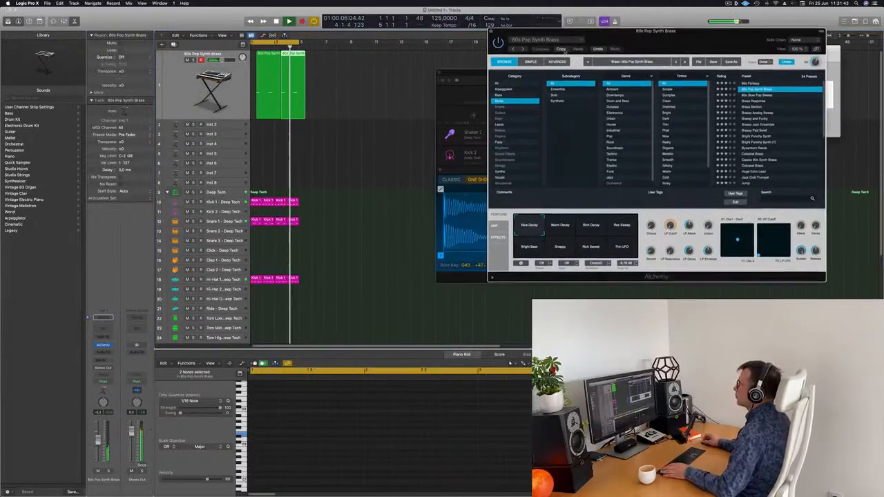
left_click(371, 106)
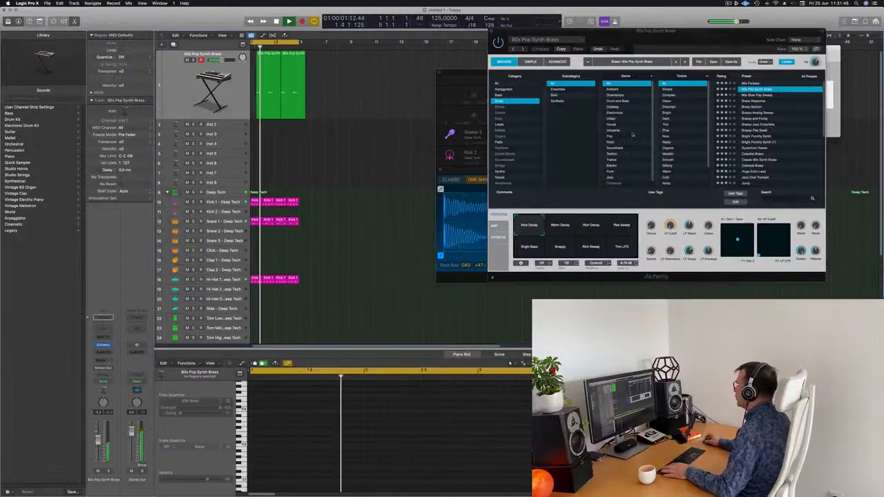
left_click(561, 226)
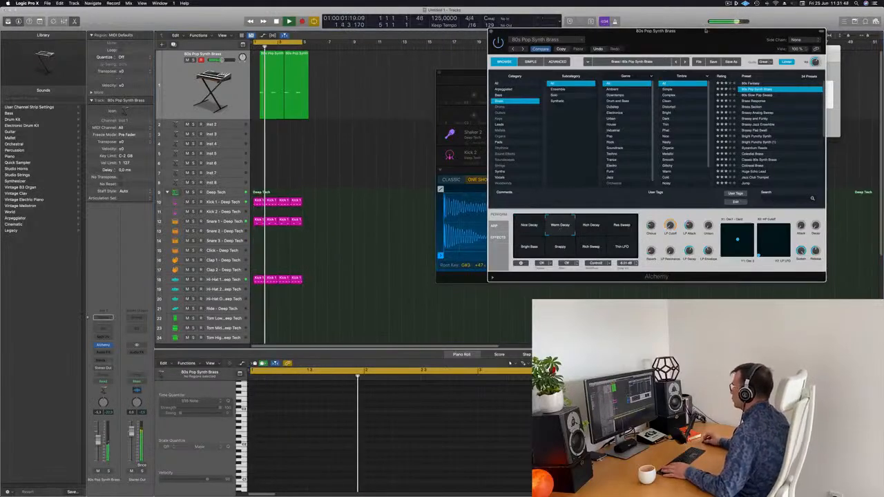
- Add a send from the 80s Pop Synth Brass track to the Bus 5 Delay, raise its level, and audition it with the regions selected
left_click_drag(706, 31, 637, 49)
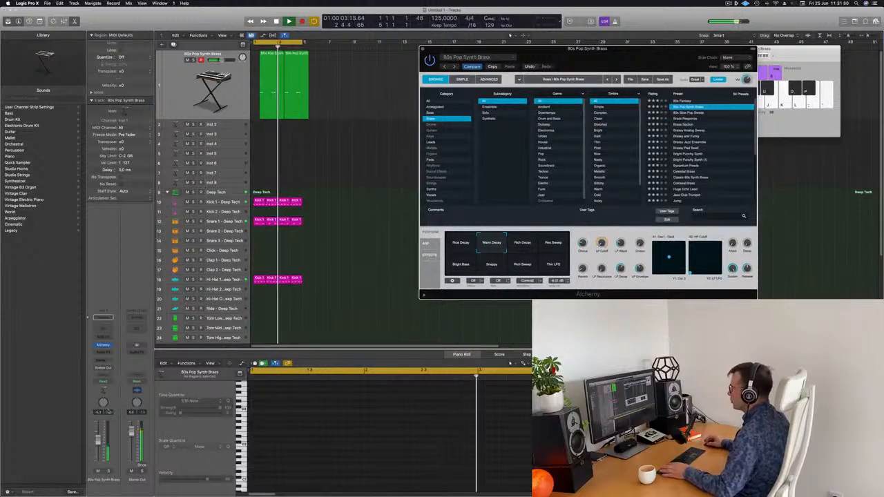
left_click(99, 435)
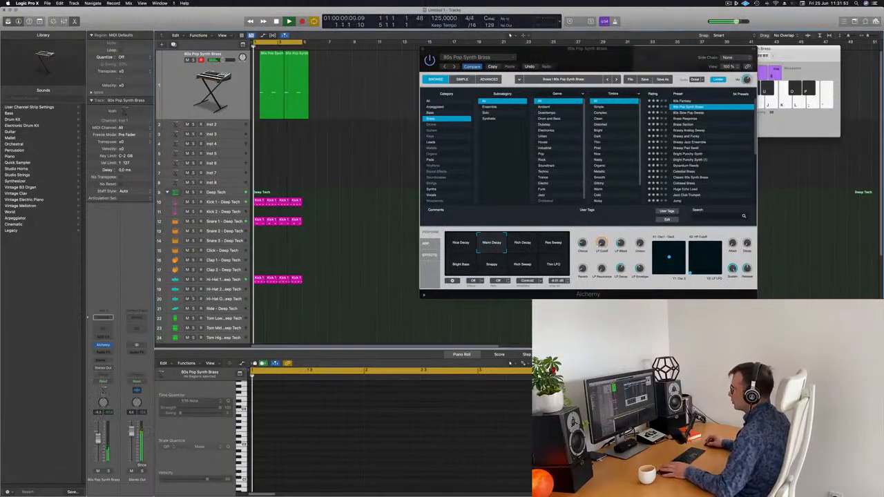
left_click(101, 362)
mouse_move(100, 369)
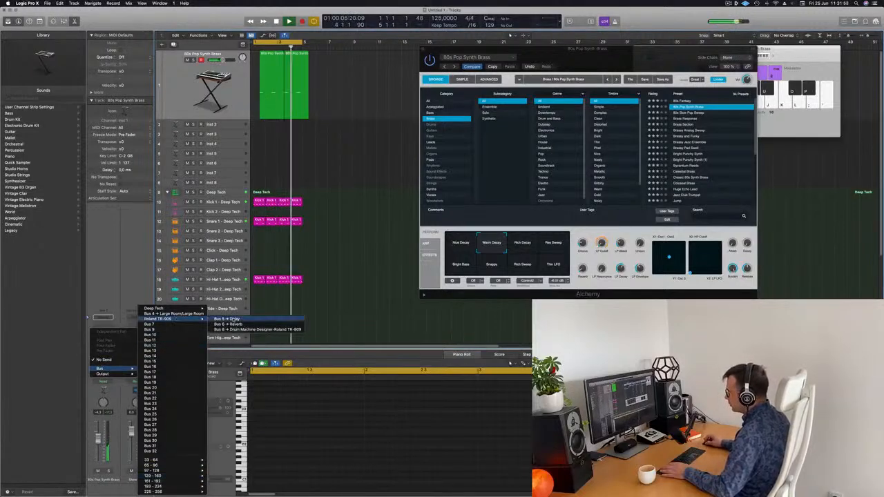
left_click(156, 324)
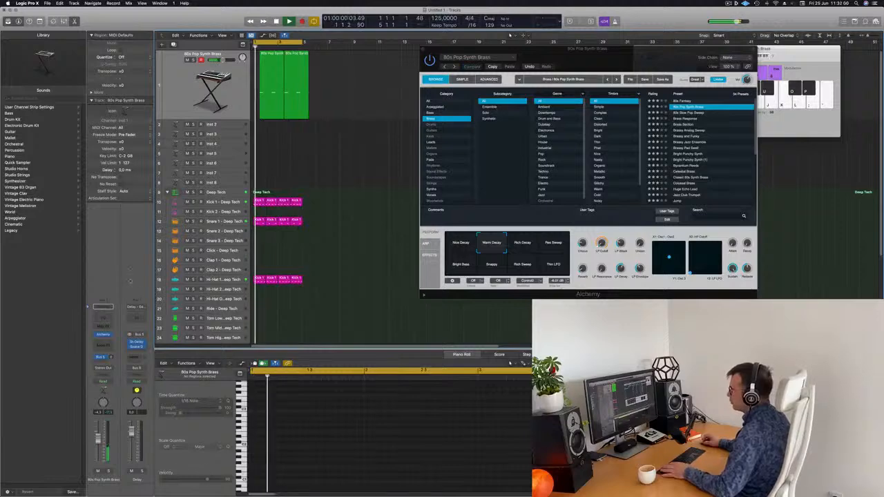
left_click(207, 103)
key("space")
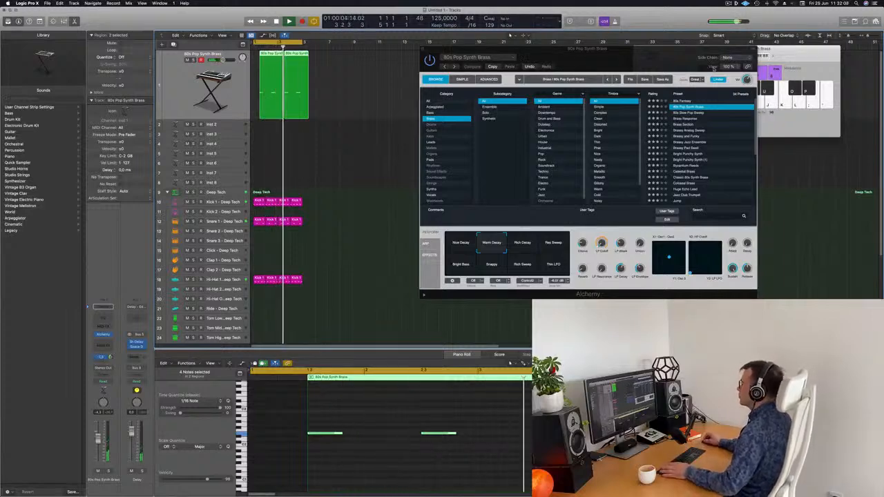
- Move the Alchemy window aside and duplicate the 80s Pop Synth Brass track with its settings
left_click_drag(521, 60, 675, 71)
left_click(377, 63)
left_click(178, 85)
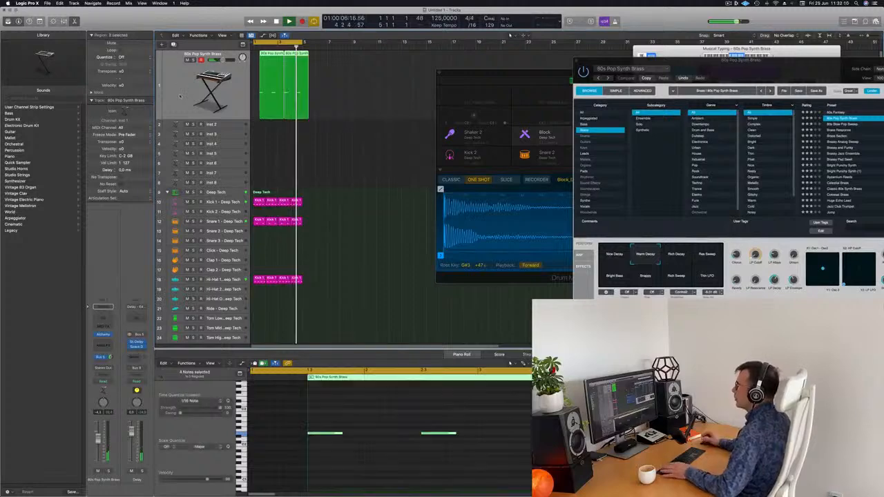
key("Return")
left_click(174, 45)
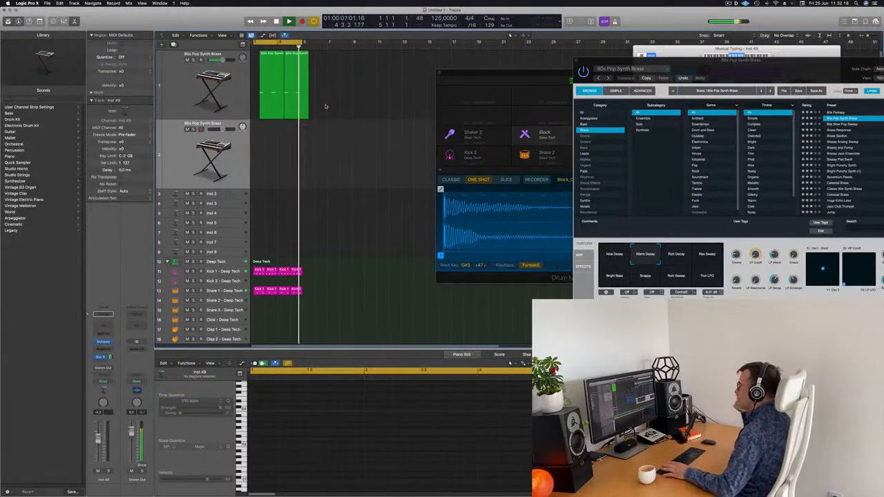
- Copy the first two-bar brass region onto the duplicate track at the start of bar 1 and play the loop
left_click(271, 103)
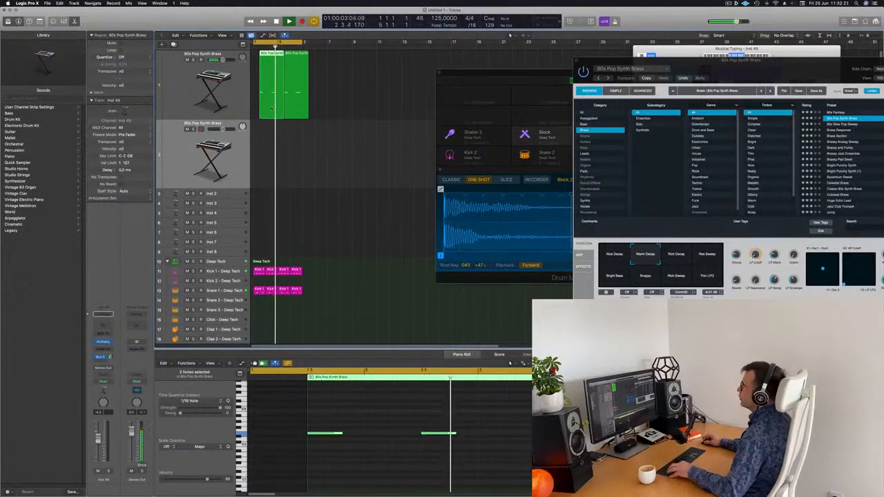
left_click_drag(272, 102, 264, 143)
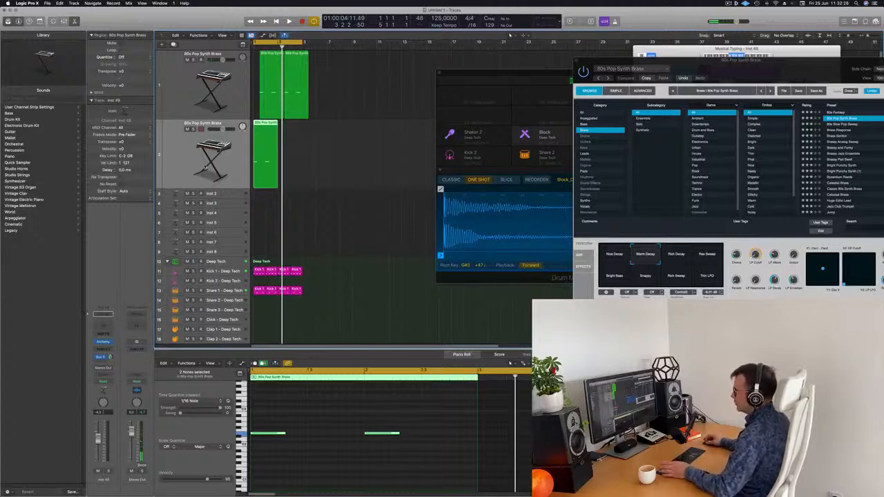
key("space")
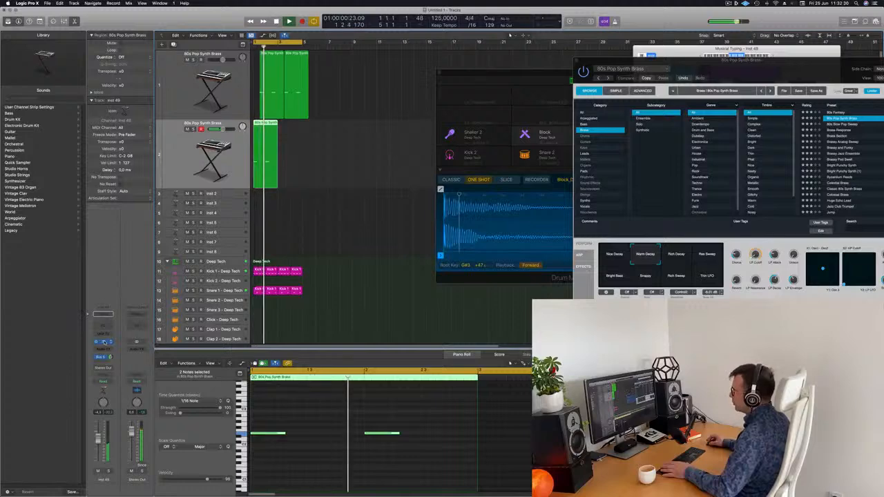
- Open the duplicate track's Alchemy, filter the presets to Strings, load Alpha Pad, and lower the track's volume
left_click(103, 342)
left_click_drag(466, 97, 447, 109)
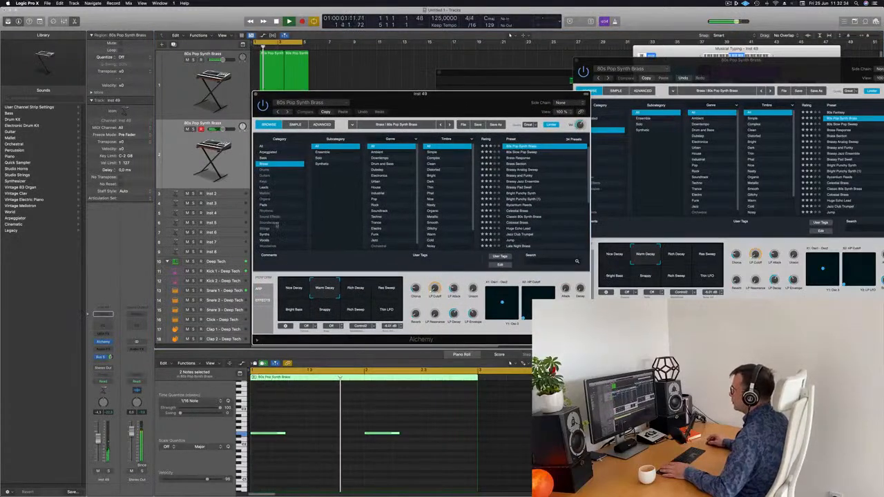
left_click(267, 229)
left_click_drag(516, 112, 542, 49)
left_click(497, 139)
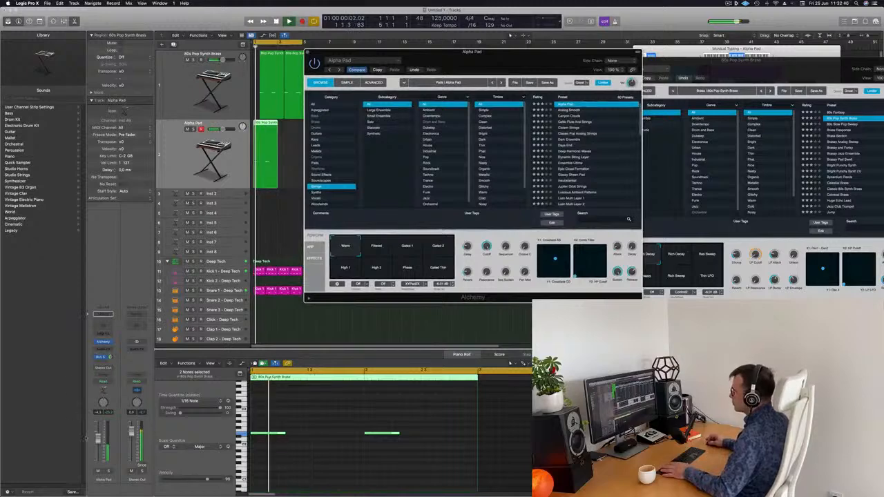
left_click(267, 154)
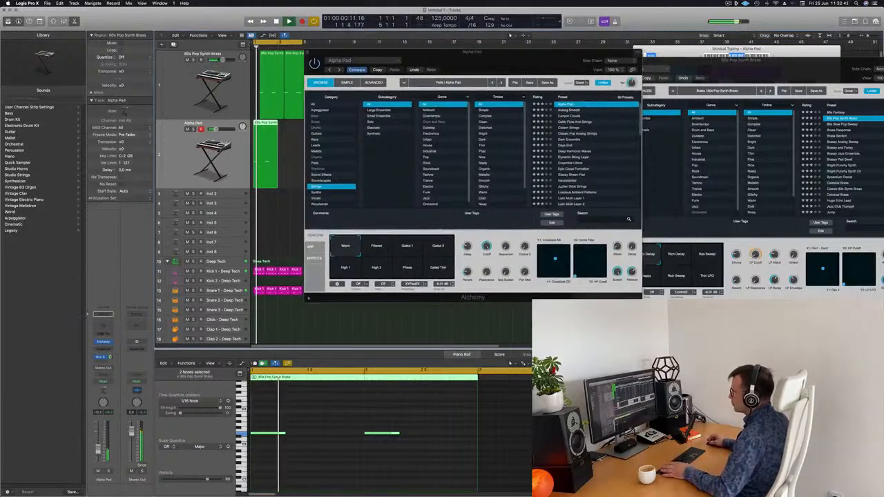
- Audition further Strings presets during playback, including Analog Smooth, Celtic Flute And Strings, Cistern Strings, Dark Ensemble, Days End, Mellotron Violins and Massiveness
left_click(576, 111)
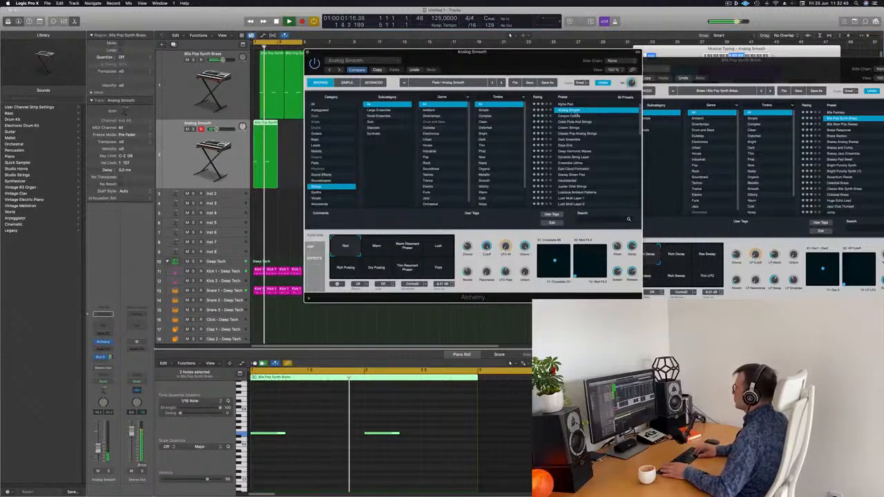
left_click(576, 116)
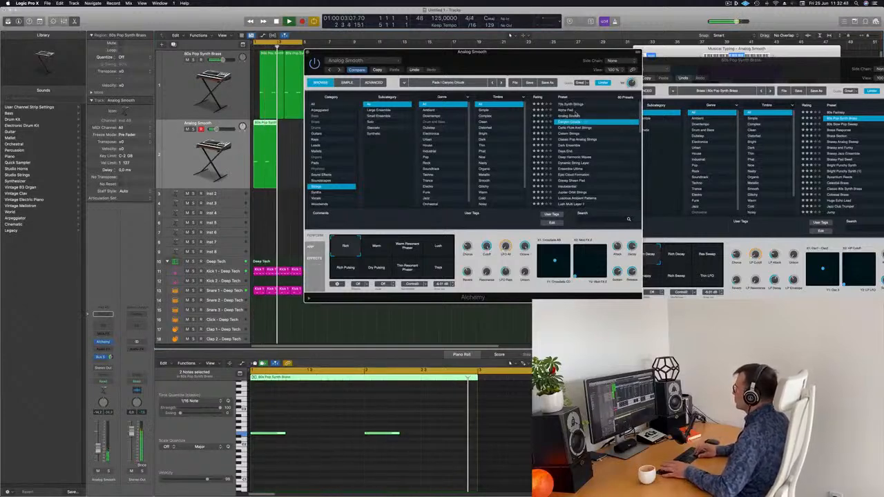
key("Down")
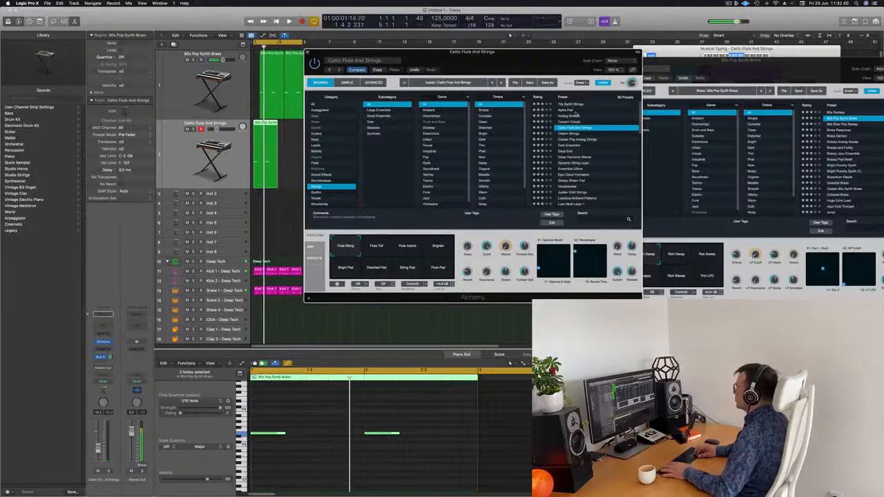
key("Down")
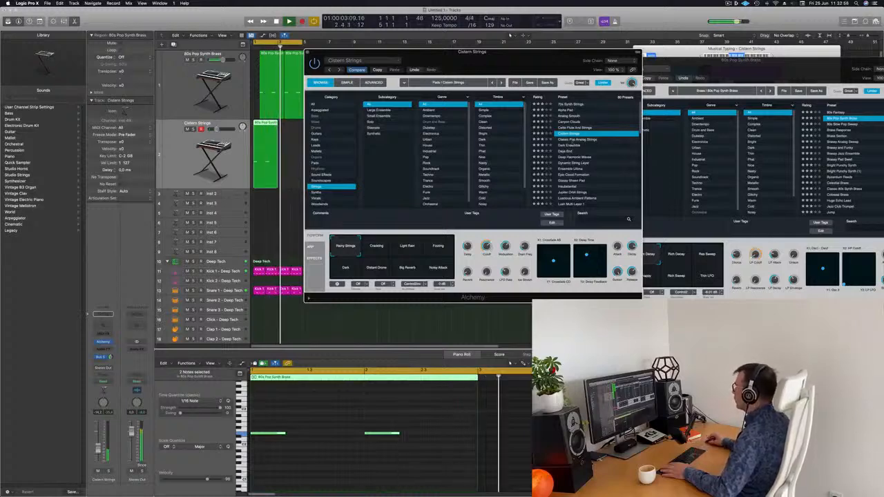
key("Down")
key("Down")
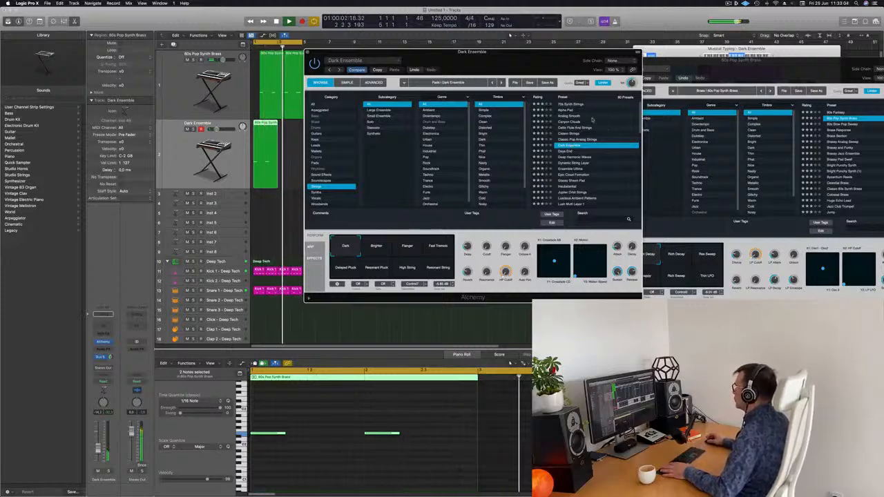
left_click(571, 151)
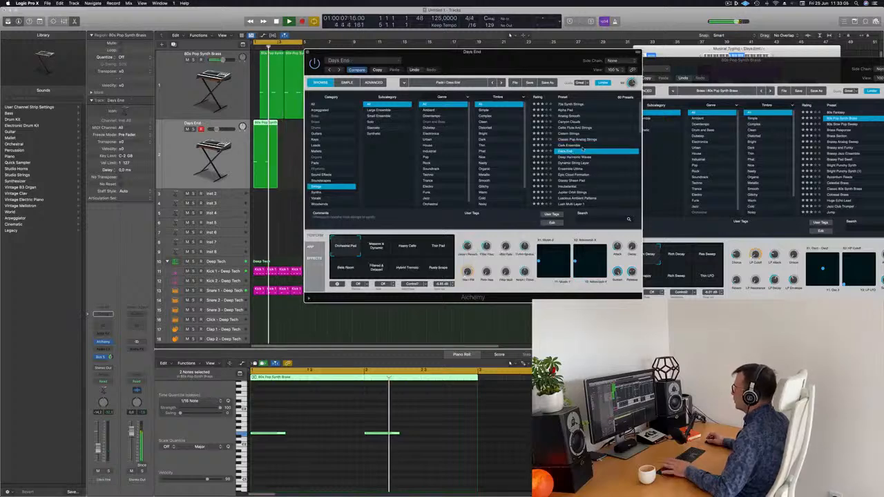
scroll(593, 142, "down", 5)
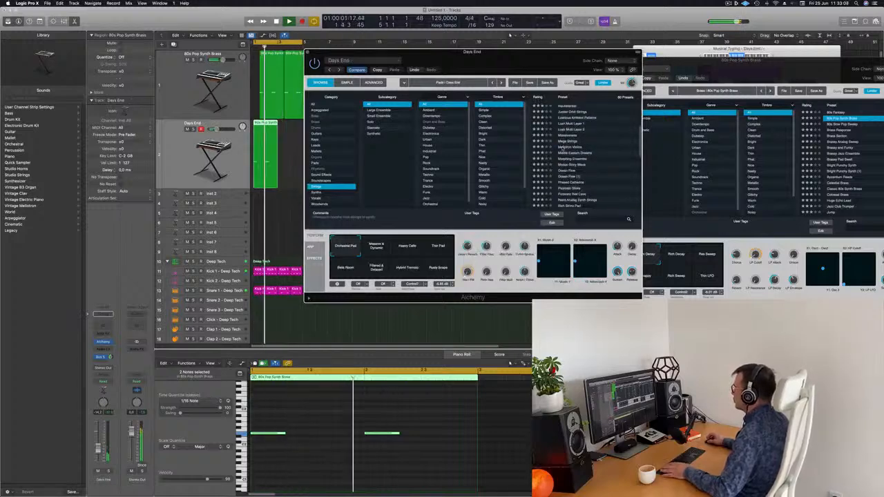
left_click(566, 148)
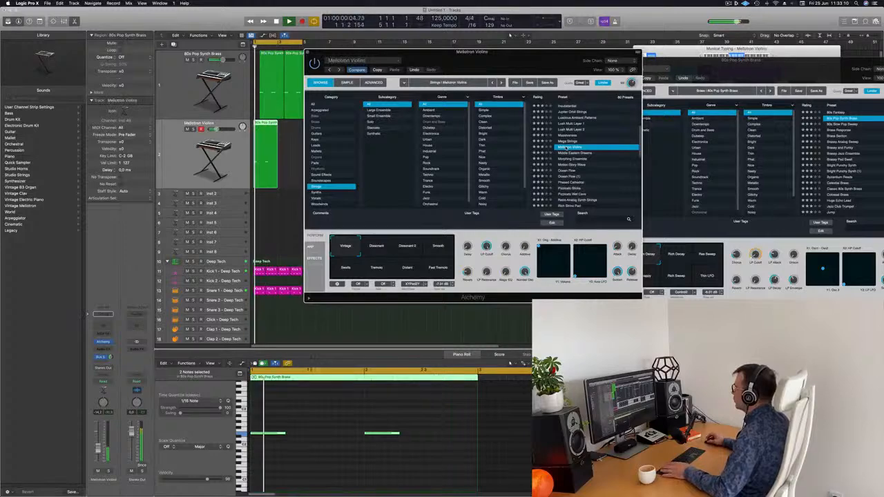
left_click(567, 136)
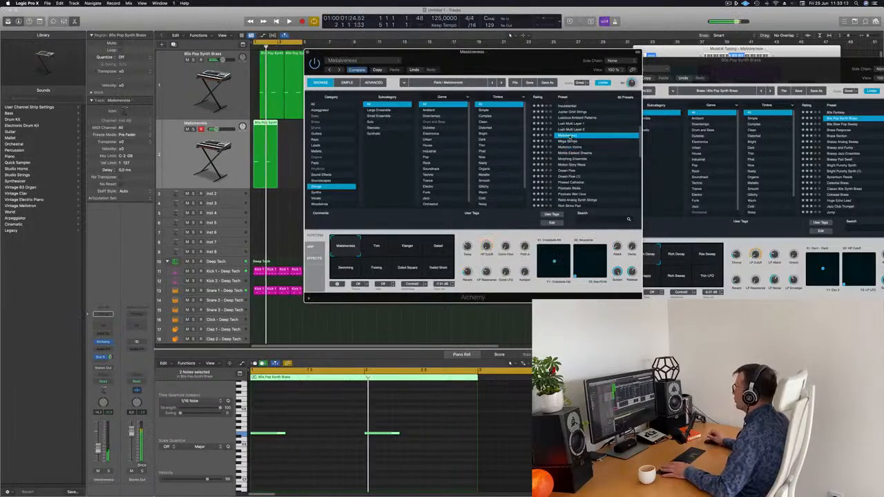
- Load the Pizzicato Sticks preset on the duplicate track's Alchemy and shift the plug-in window clear of the regions
left_click_drag(511, 58, 588, 56)
scroll(673, 160, "down", 2)
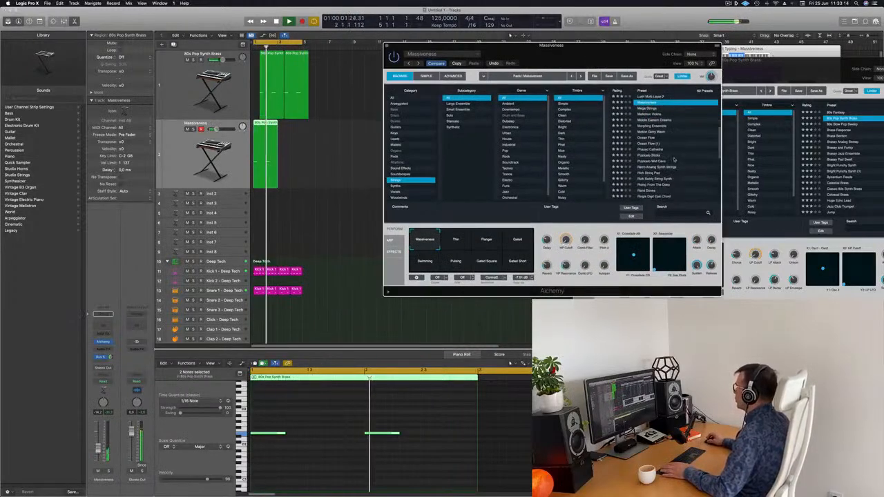
left_click(653, 156)
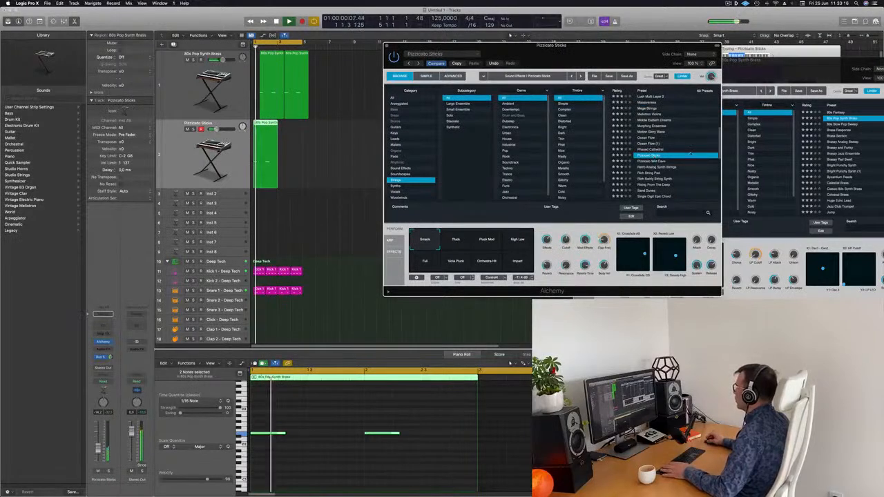
left_click_drag(612, 69, 626, 67)
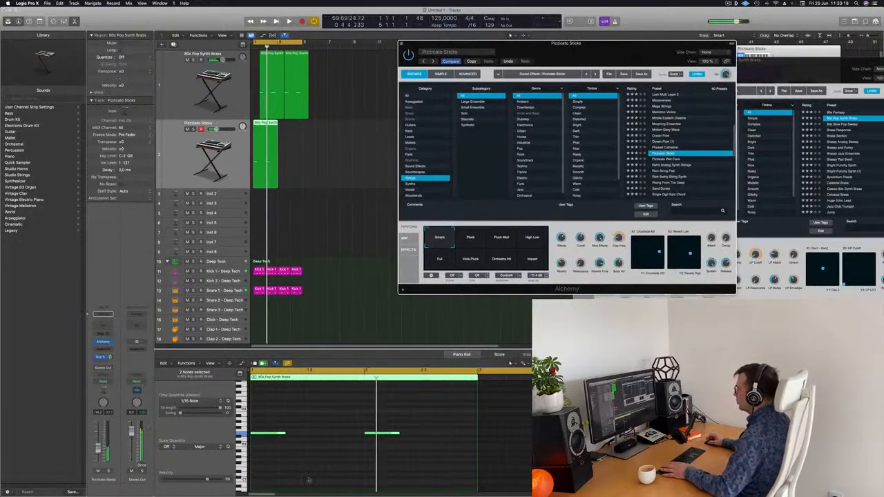
- Shorten both notes in the Pizzicato Sticks region and add a copy of each about three sixteenths later
left_click_drag(272, 413, 379, 435)
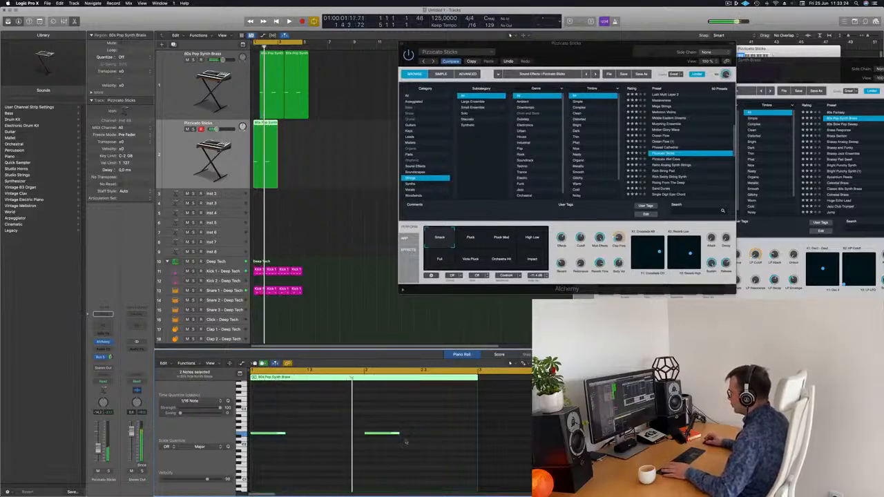
mouse_move(398, 433)
left_mouse_down()
mouse_move(373, 434)
mouse_move(396, 436)
left_mouse_up()
key("super+z")
key("super+Left")
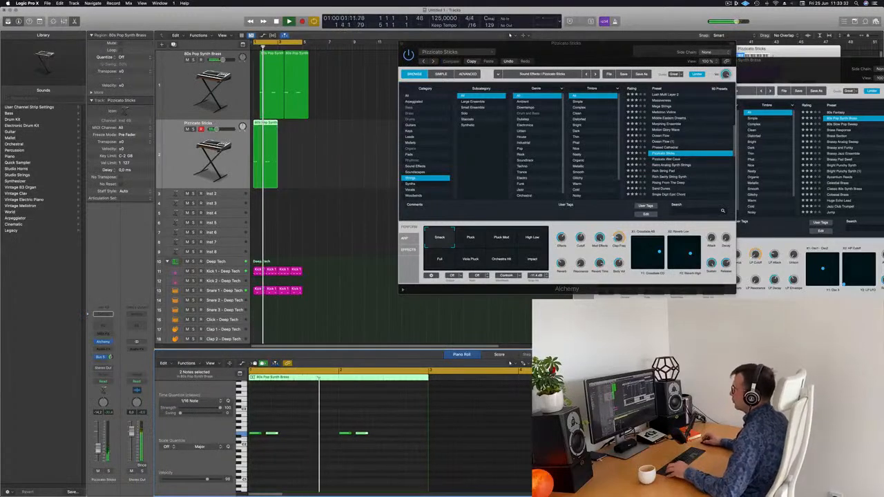
- Repeat the two-bar Pizzicato Sticks region once so the part fills four bars
scroll(392, 268, "right", 3)
left_click_drag(598, 51, 677, 71)
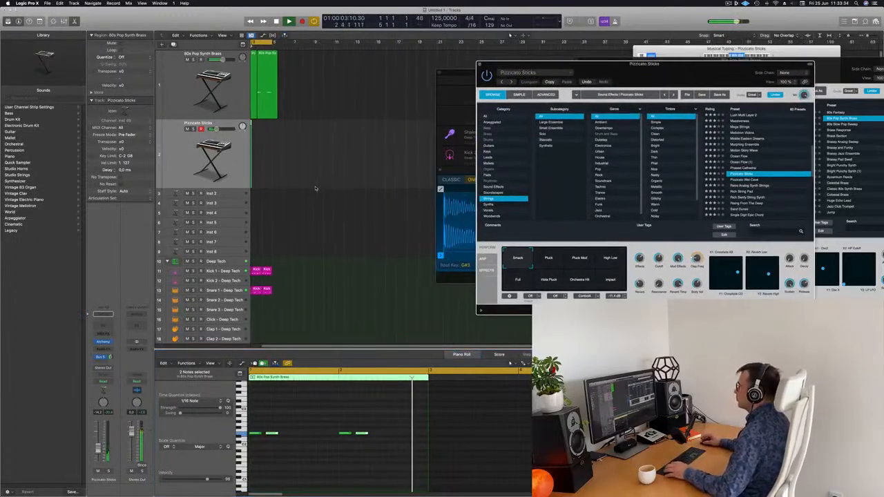
scroll(316, 189, "left", 3)
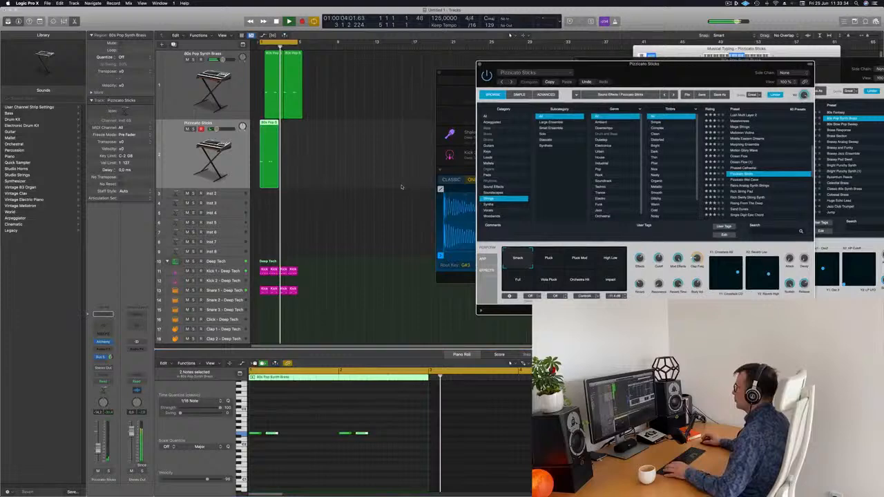
left_click(260, 152)
left_click(294, 182)
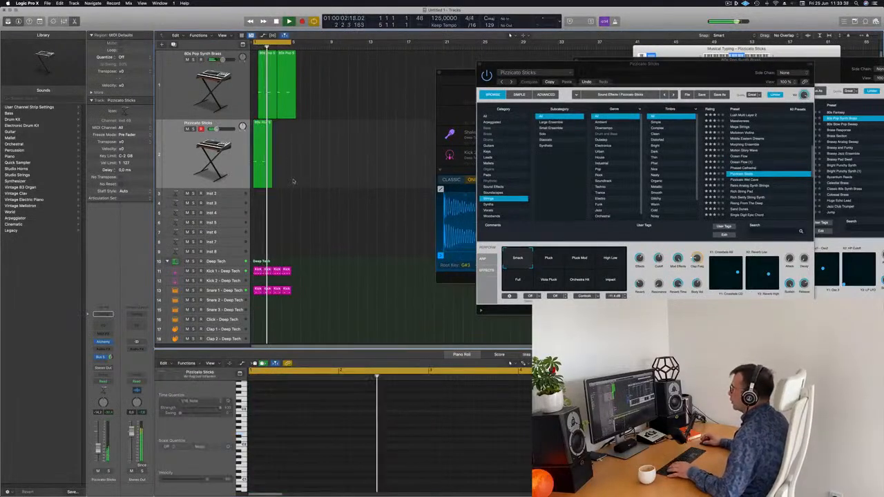
scroll(297, 167, "up", 5)
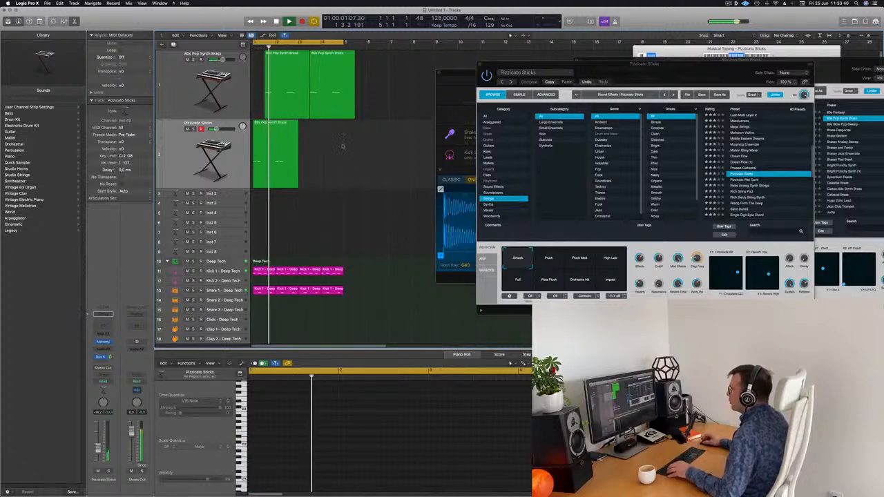
left_click(270, 128)
key("super+r")
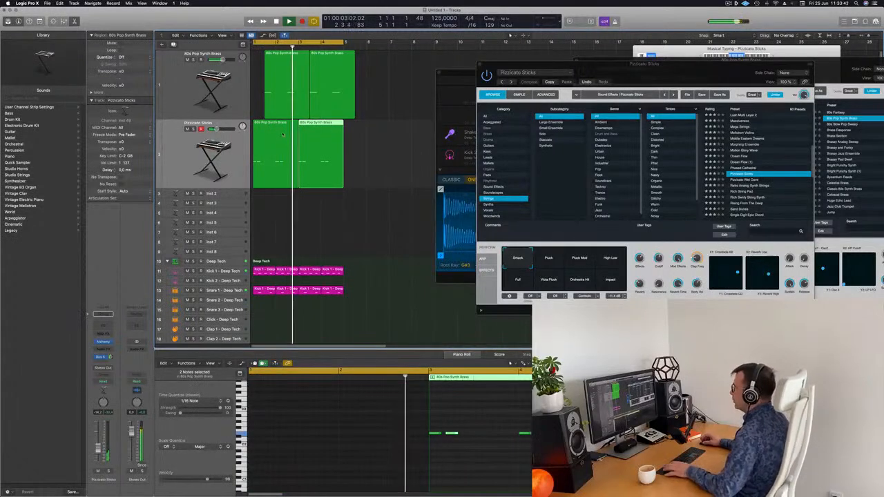
- Close the Pizzicato Sticks Alchemy window and move the Drum Machine Designer window clear of the arrangement
scroll(317, 193, "down", 2)
left_click(313, 200)
scroll(310, 202, "down", 4)
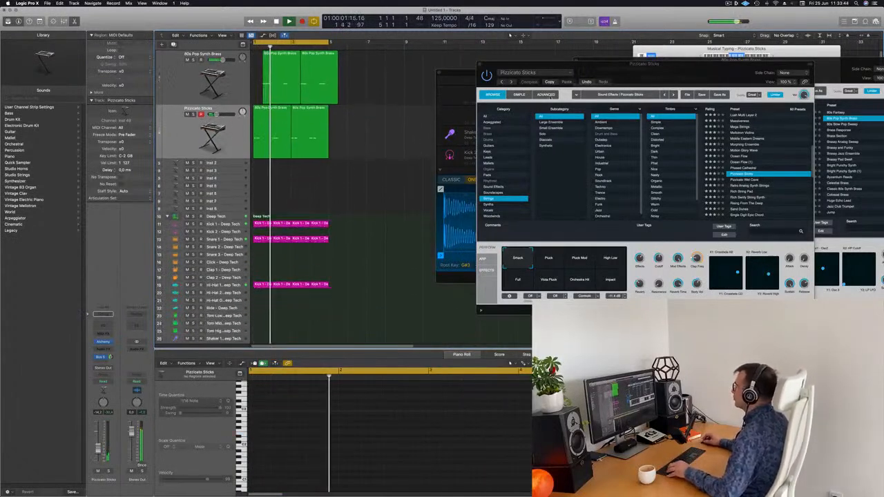
left_click_drag(489, 60, 337, 153)
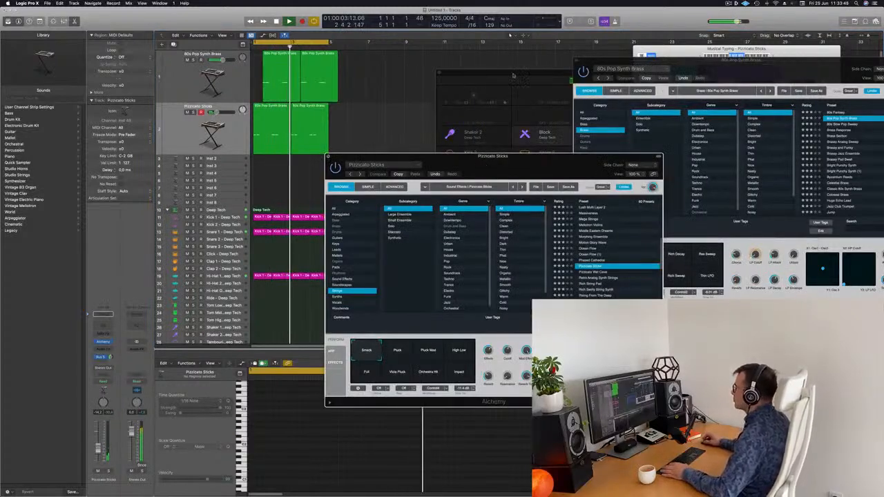
left_click(328, 157)
left_click_drag(500, 74, 640, 68)
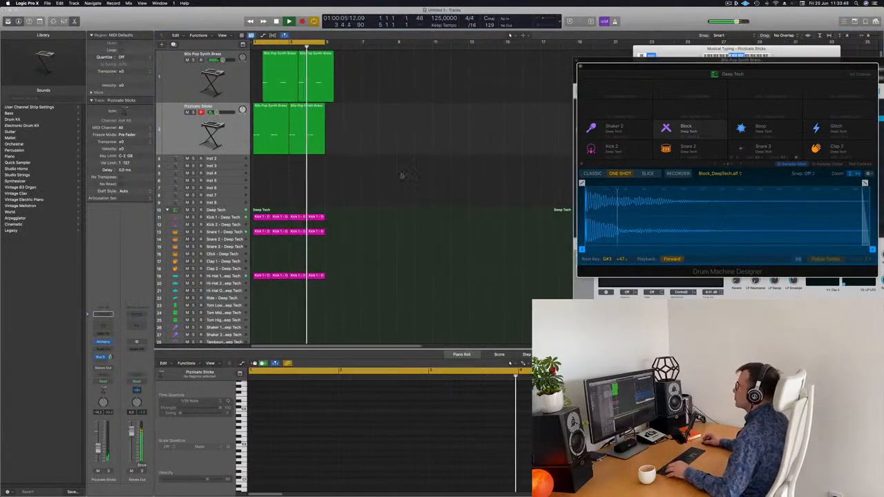
- Duplicate the 80s Pop Synth Brass track with its settings and place the new empty track above the original
left_click(183, 55)
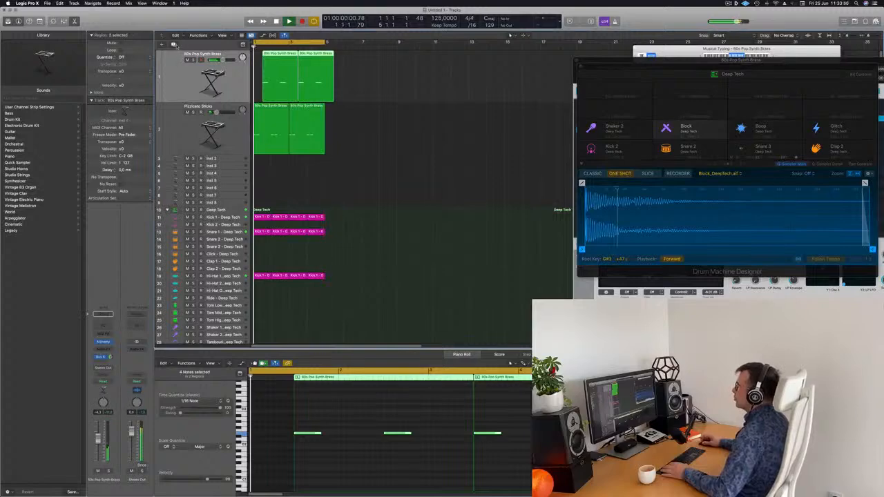
left_click(174, 44)
left_click_drag(238, 113, 235, 57)
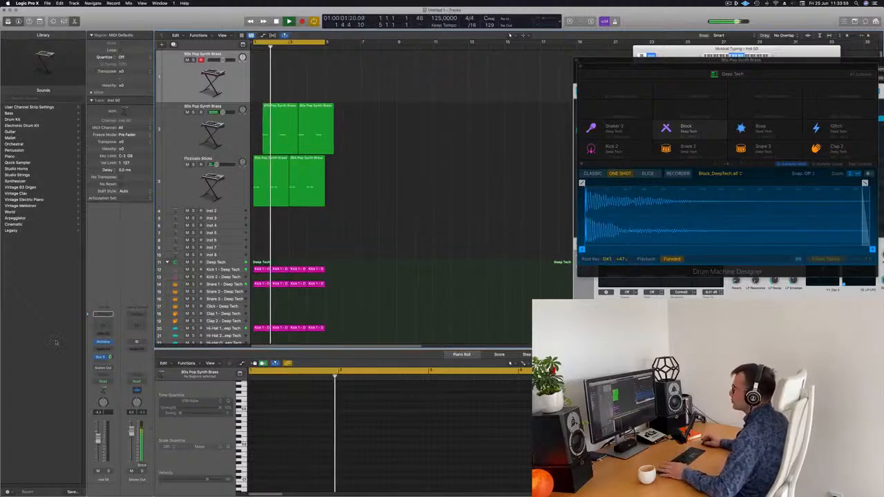
- Lower the new track's Bus 5 send and load the 70s Classic Synth Bass preset from Alchemy's Bass category
left_click(104, 342)
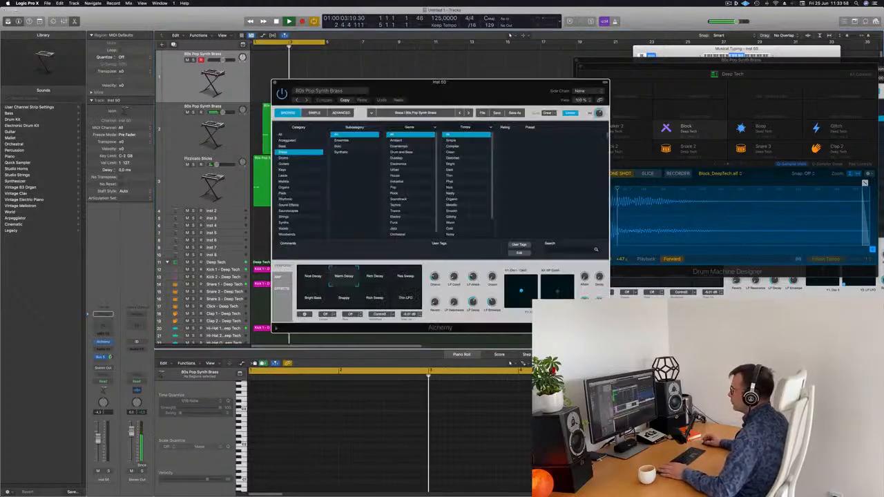
left_click_drag(111, 357, 111, 376)
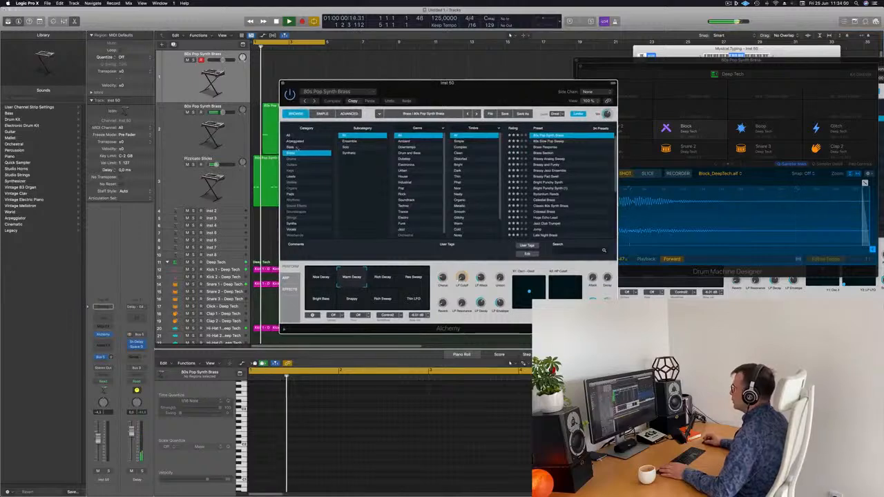
left_click_drag(499, 91, 482, 89)
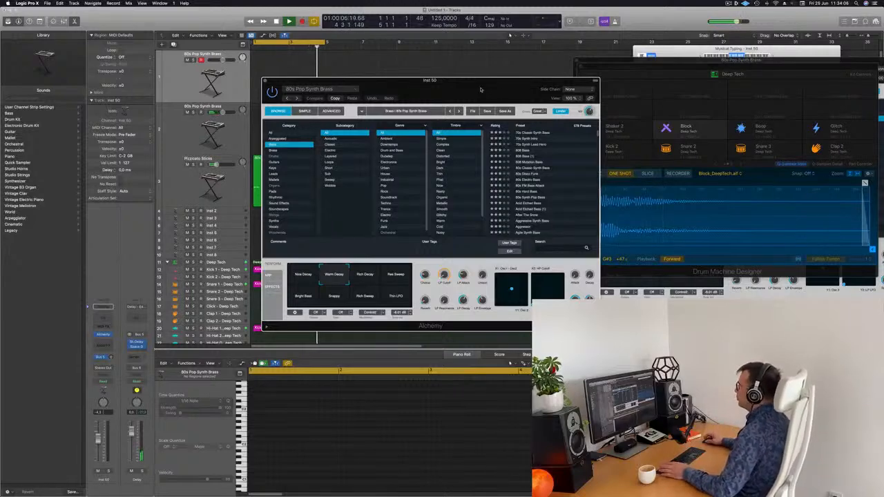
left_click(532, 132)
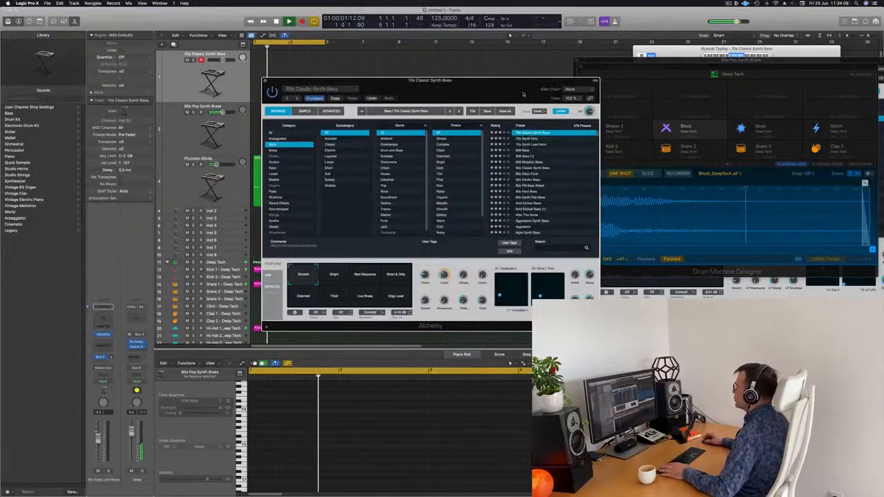
left_click_drag(516, 94, 533, 88)
left_click(441, 63)
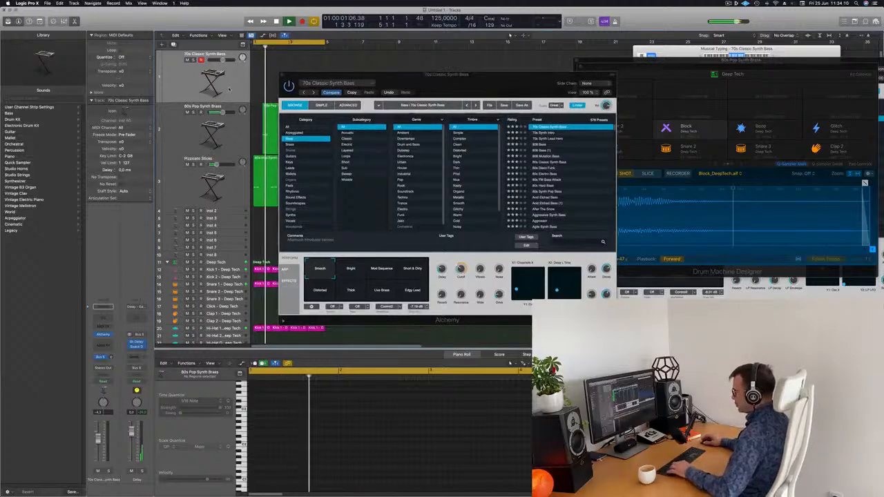
- Lower the Musical Typing octave range and record a four-note phrase from bar 3 on the 70s Classic Synth Bass track
left_click(699, 52)
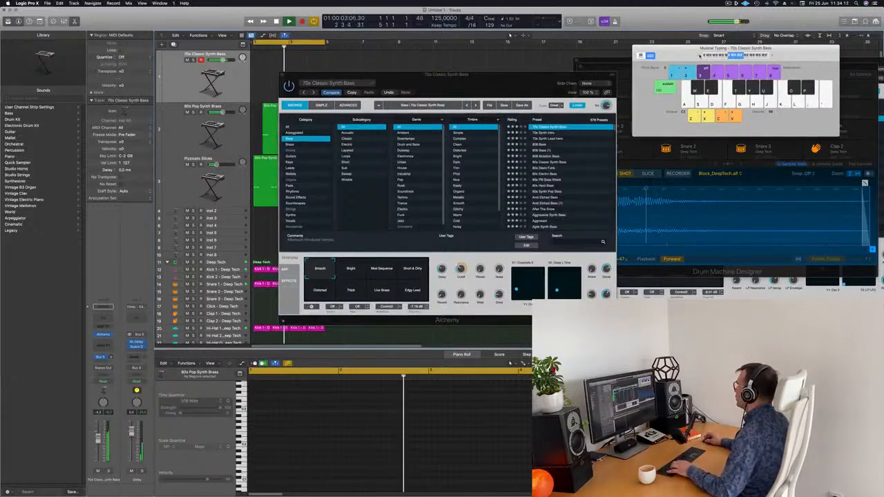
key("d")
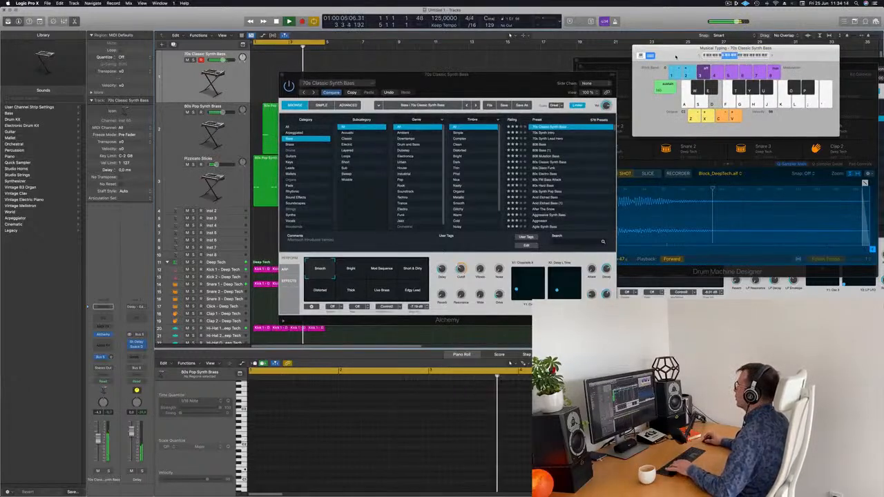
left_click_drag(538, 90, 679, 55)
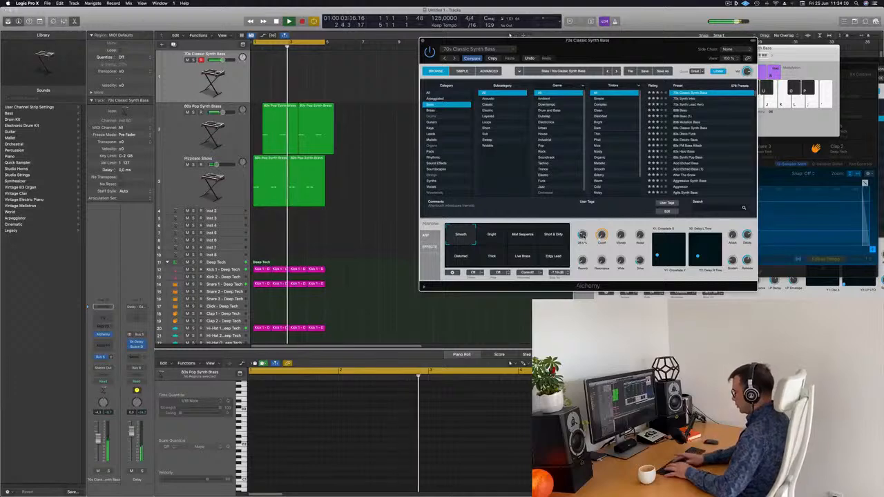
key("r")
key("d")
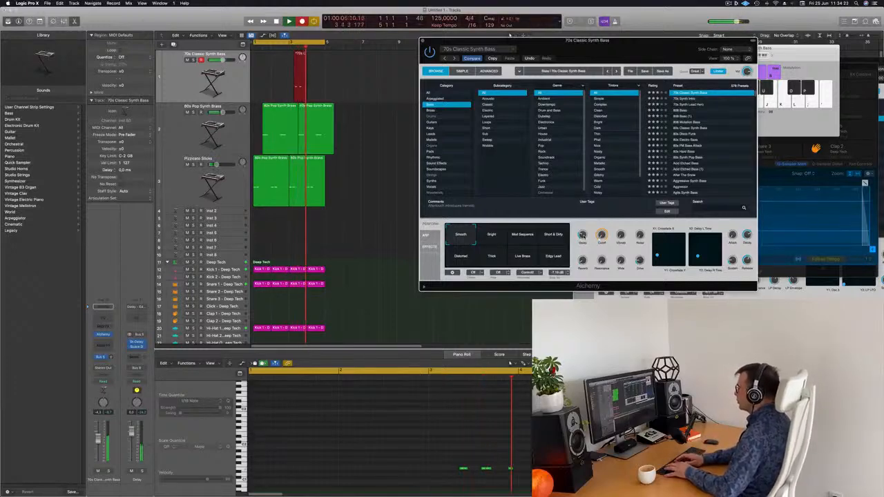
key("space")
key("space")
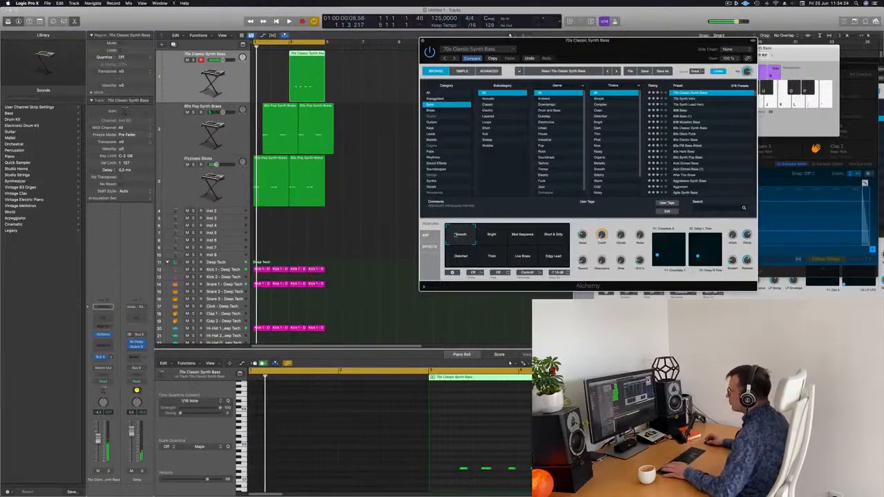
- Move the recorded bass region to bar 1 and shift its notes about three sixteenths earlier, the last two by one extra sixteenth
left_click_drag(303, 54, 268, 56)
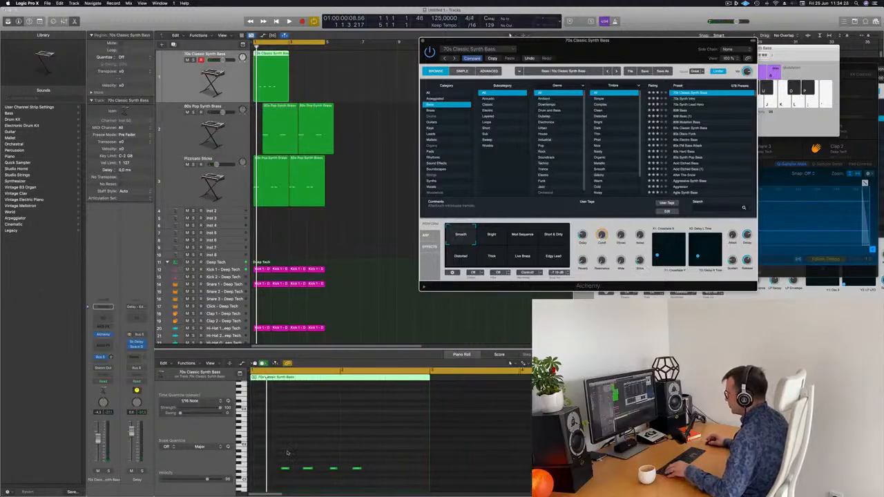
left_click_drag(367, 451, 295, 470)
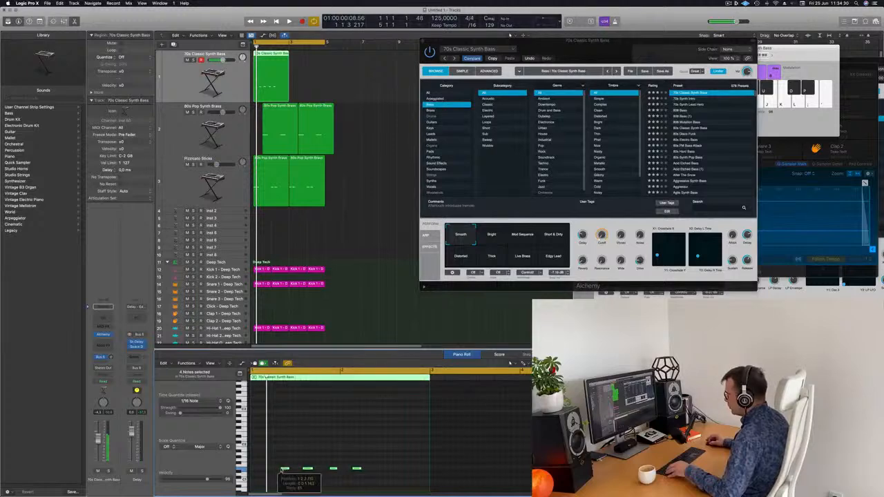
left_click_drag(284, 469, 270, 469)
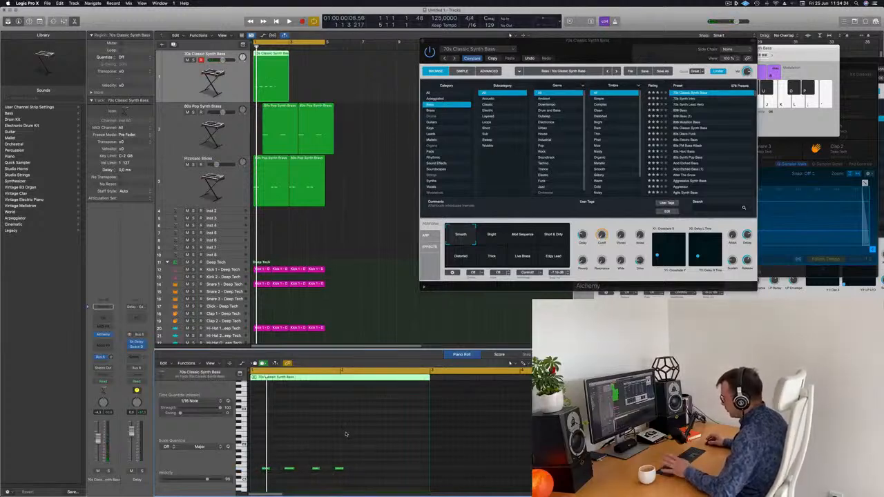
key("space")
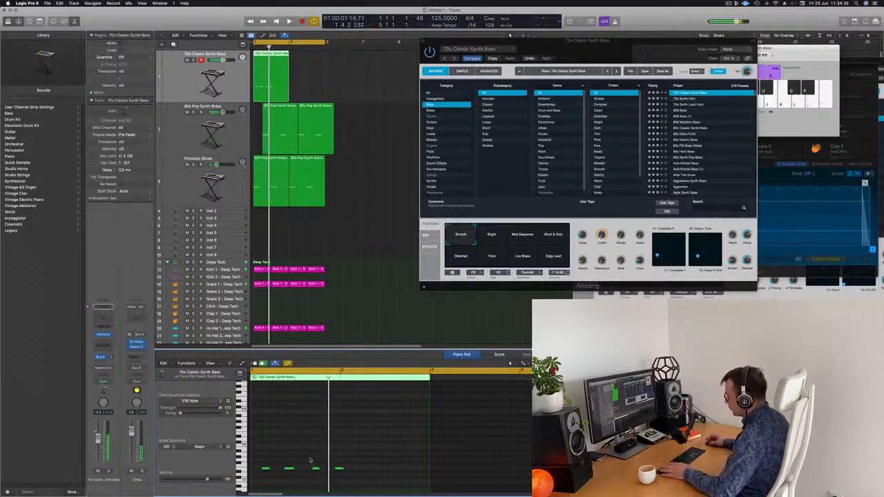
key("Return")
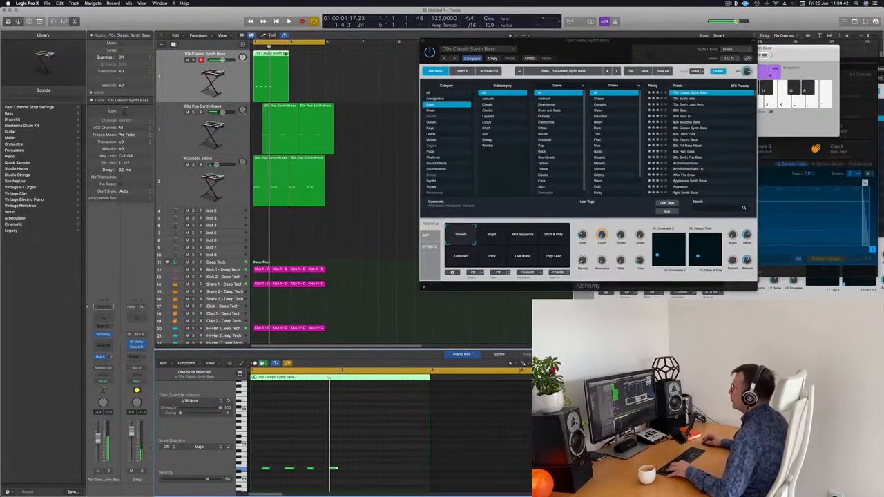
- Trim the bass region to one bar by splitting it at bar 2, and repeat it three times to fill four bars
double_click(273, 60, "super")
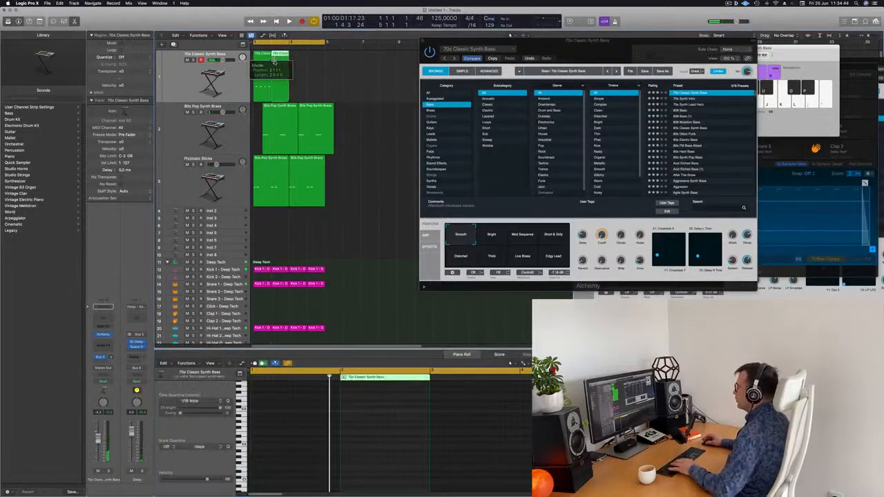
key("Delete")
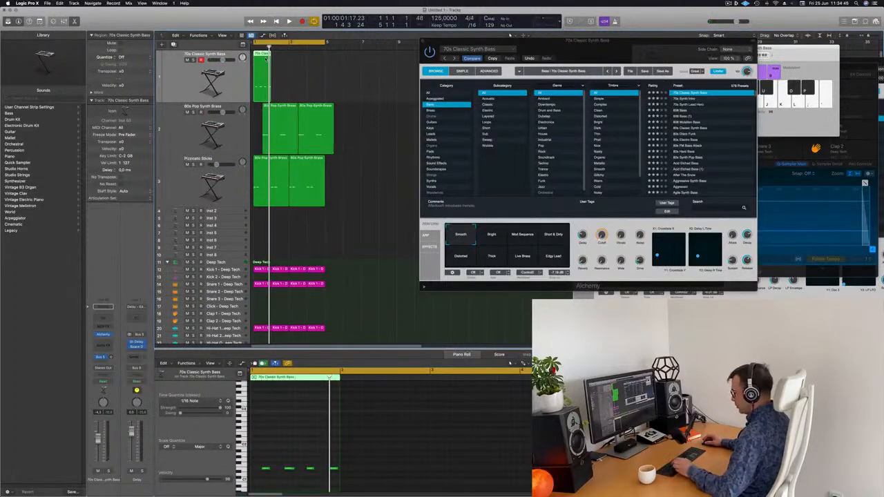
key("super+r")
key("super+r")
key("super+r")
key("space")
- Audition Alchemy's Distorted, Thick, Live Brass and Edgy Lead snapshots during playback and settle on Short & Dirty
left_click_drag(597, 63, 531, 71)
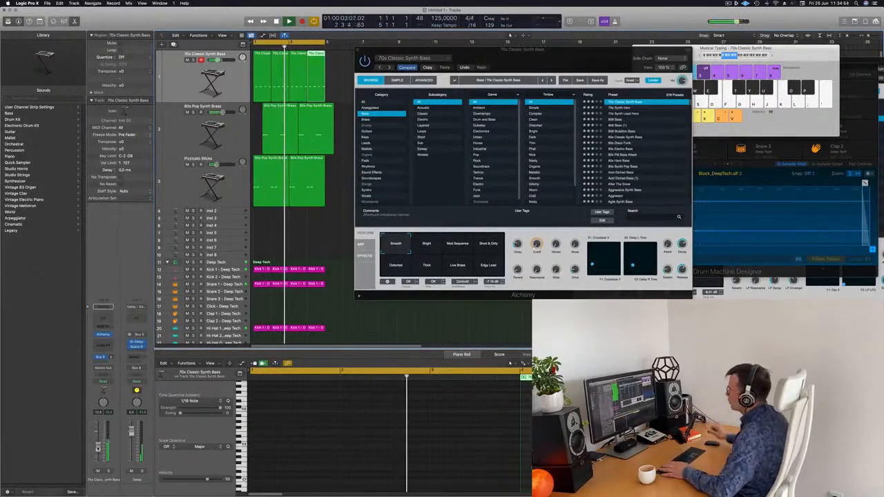
mouse_move(553, 60)
left_mouse_down()
mouse_move(562, 69)
mouse_move(554, 73)
left_mouse_up()
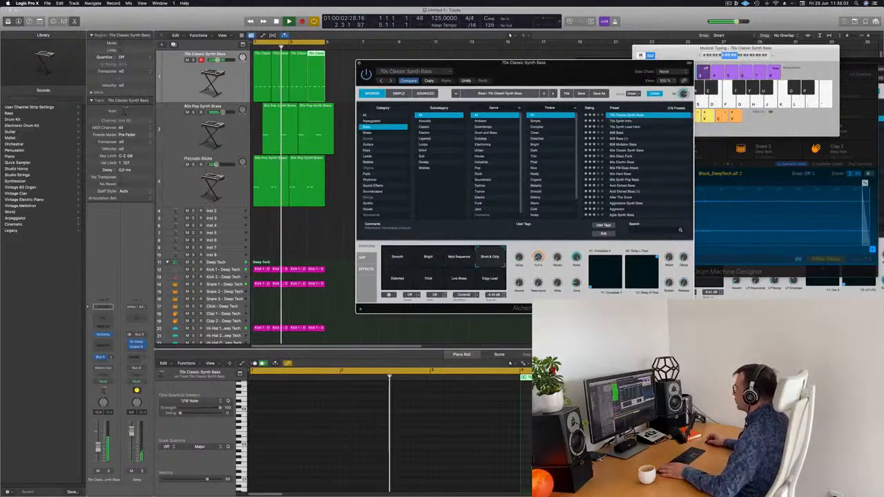
left_click(397, 277)
left_click(428, 279)
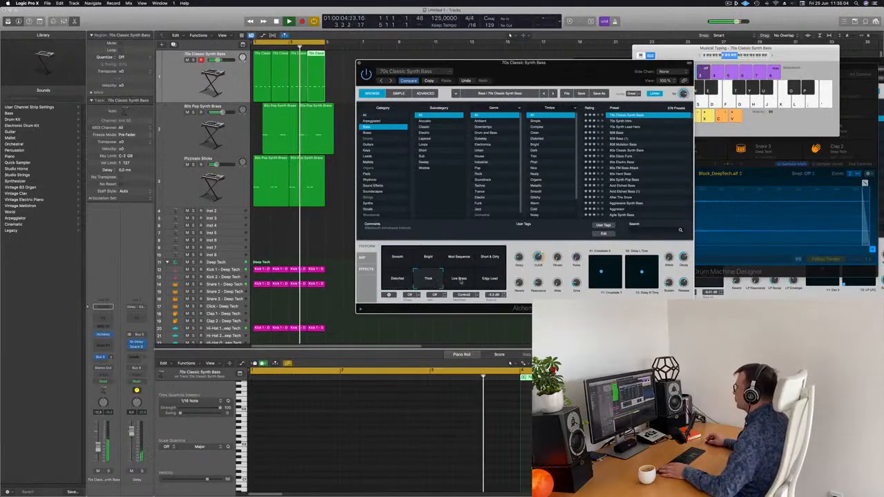
left_click(459, 280)
left_click(490, 284)
left_click(491, 257)
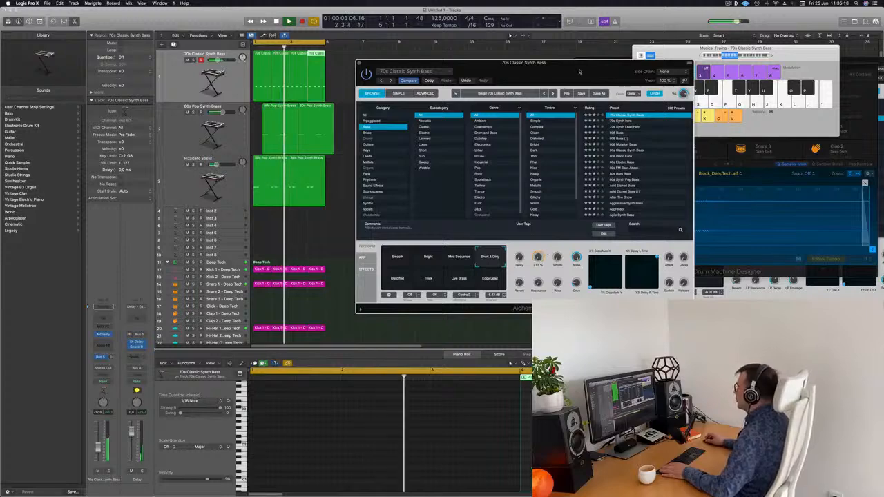
- Move the 70s Classic Synth Bass Alchemy window aside, close it and deselect all regions
left_click_drag(580, 71, 561, 78)
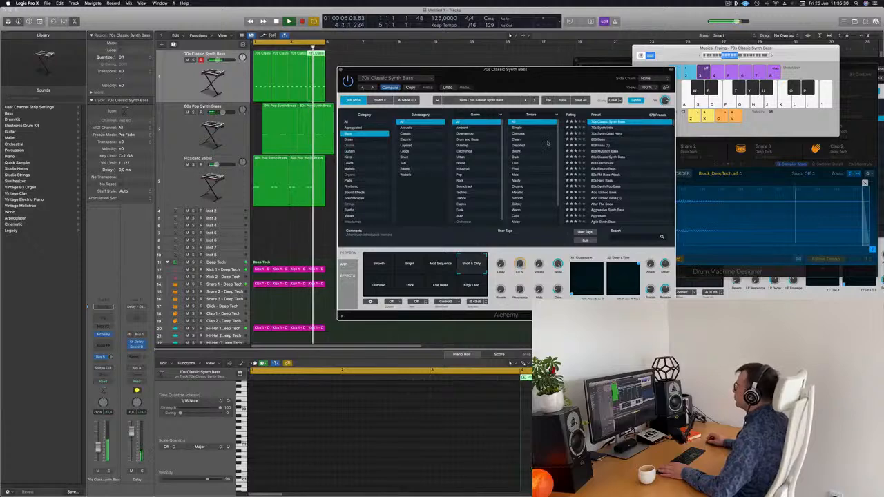
left_click_drag(549, 87, 665, 160)
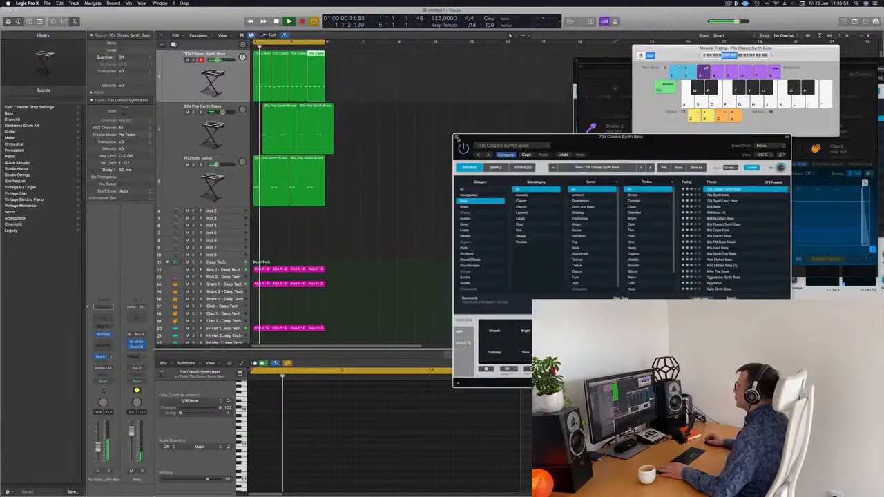
key("super+w")
left_click(398, 166)
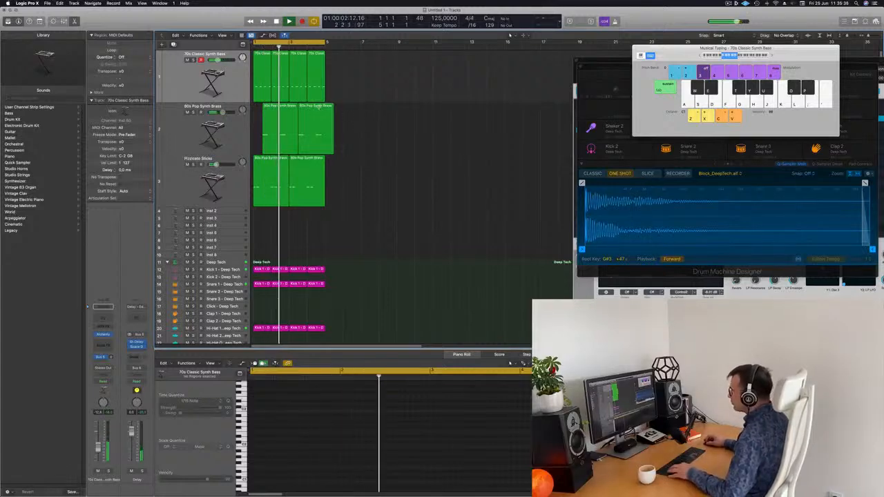
double_click(322, 107, "super")
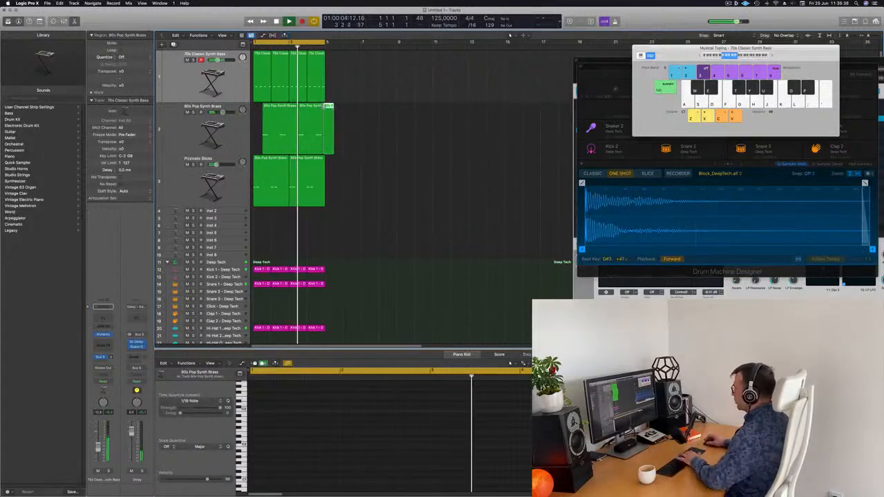
key("Delete")
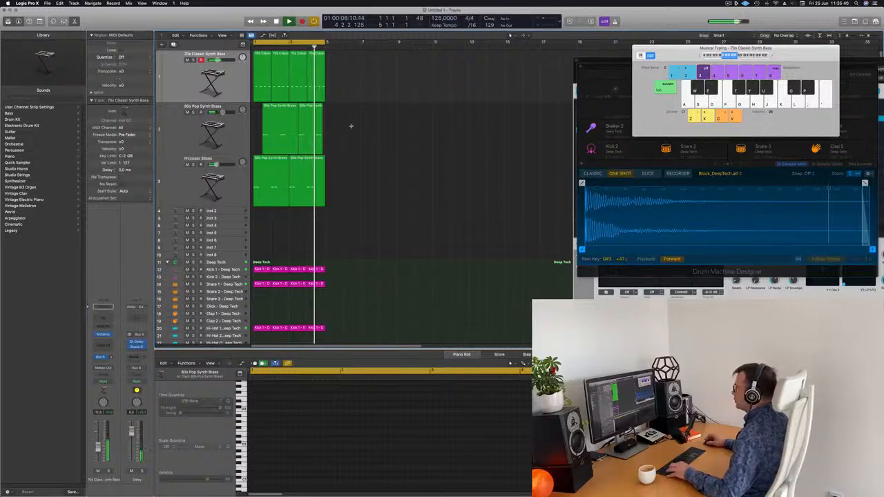
key("super+z")
key("super+Right")
key("super+Right")
key("super+Right")
key("super+Right")
key("super+Right")
key("super+Right")
key("super+z")
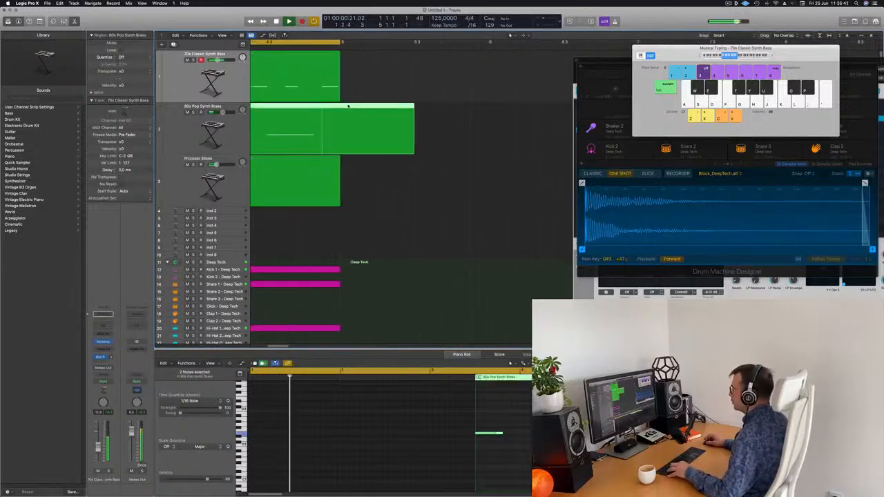
- Split the last 80s Pop Synth Brass region at bar 5 and delete the part beyond the four-bar loop
double_click(340, 105, "super")
key("Delete")
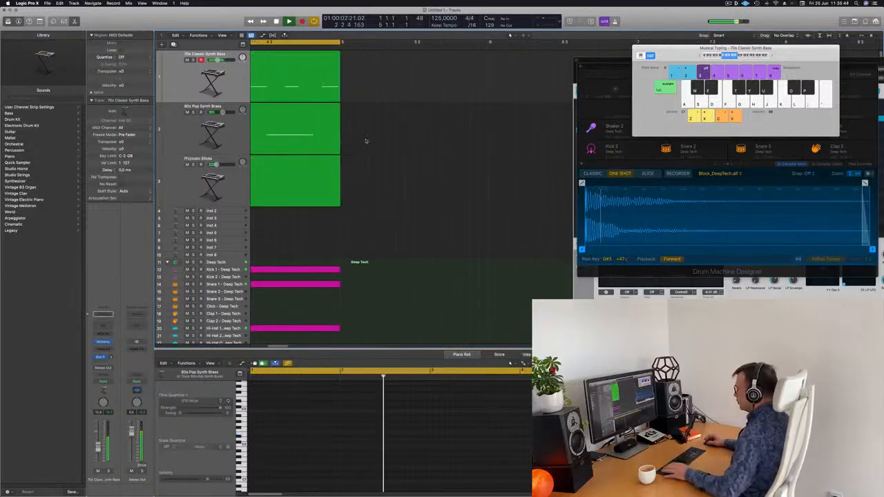
- Repeat all regions of the four-bar loop until they fill 16 bars and extend the cycle range to bar 17
scroll(369, 141, "left", 1)
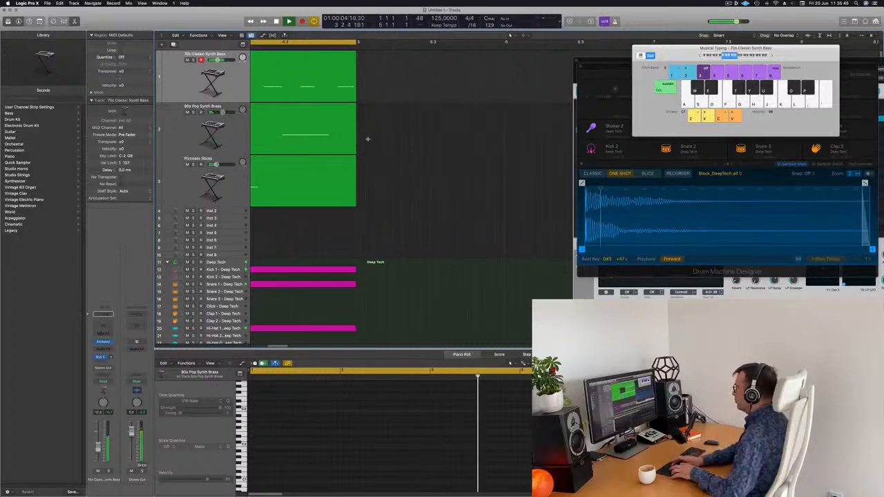
key("super+a")
key("super+r")
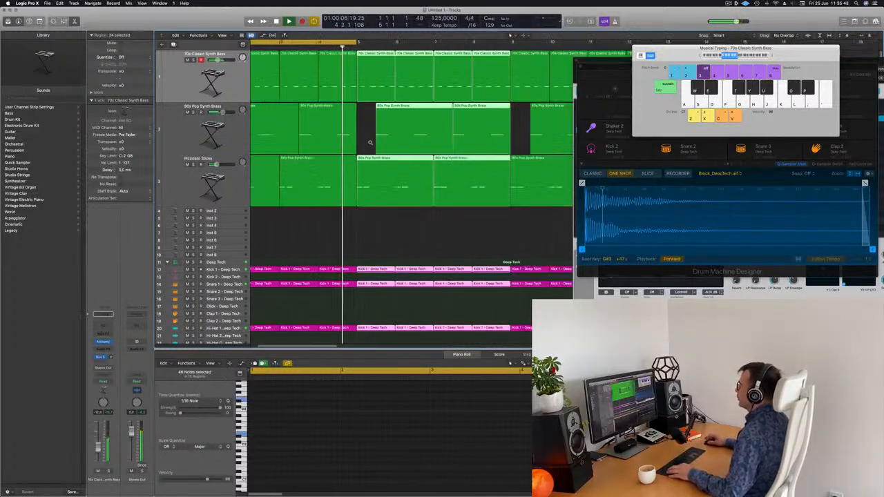
key("super+Left")
key("super+Left")
key("super+Left")
key("super+Left")
key("super+Left")
key("super+Left")
key("super+r")
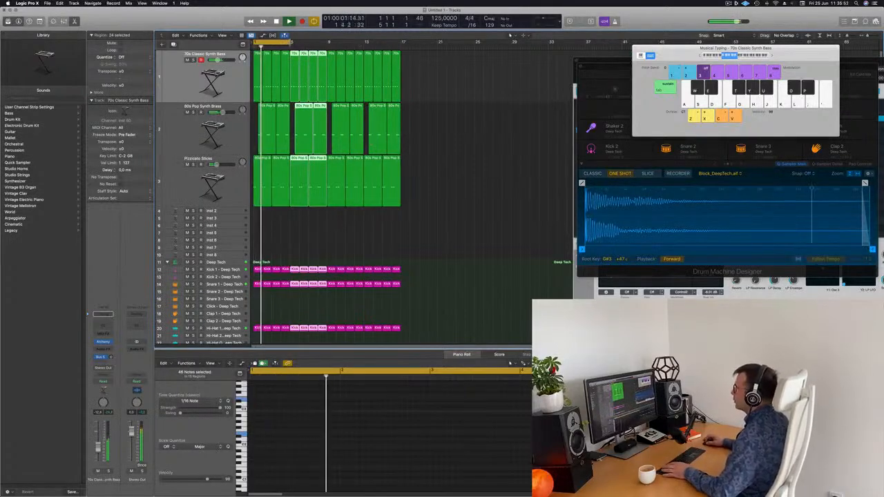
left_click_drag(290, 41, 400, 55)
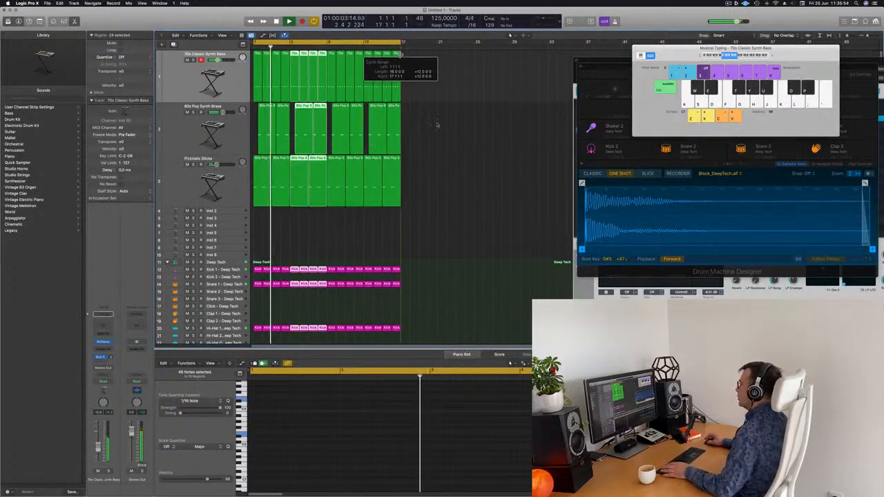
left_click(459, 113)
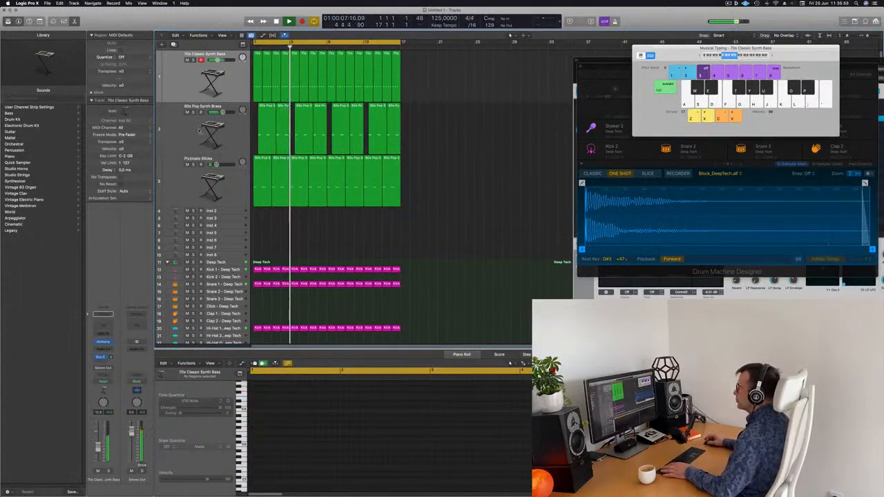
- Duplicate the Pizzicato Sticks track and copy its first two-bar region to the start of the new track
left_click(200, 129)
left_click(181, 197)
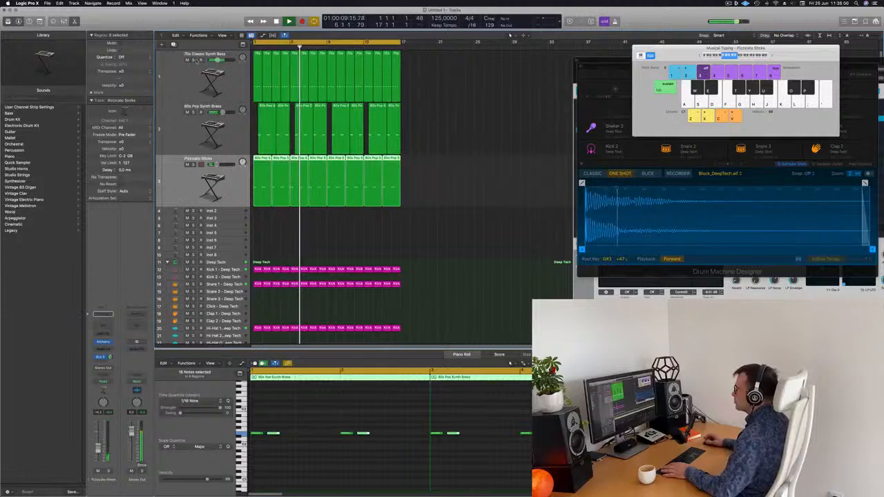
key("super+d")
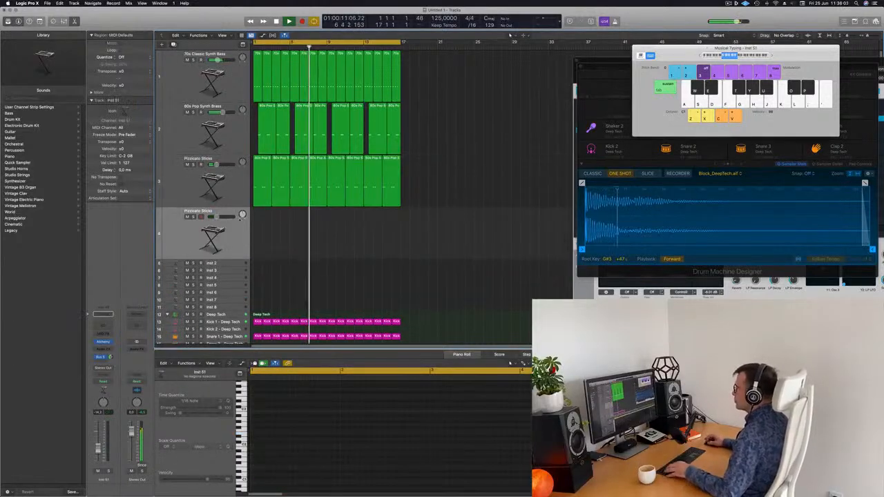
left_click(257, 187)
left_click_drag(259, 203, 260, 253)
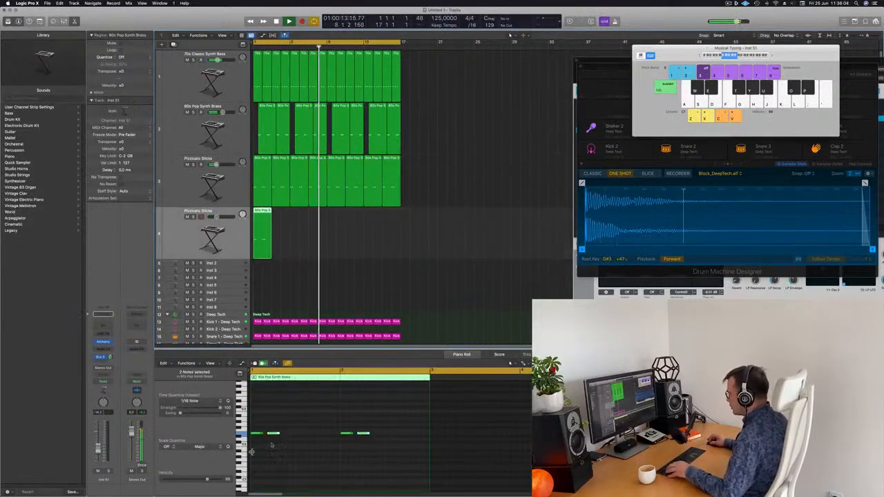
- Select all four notes in the copied region and nudge them later so each pair starts past the middle of its bar
key("super+a")
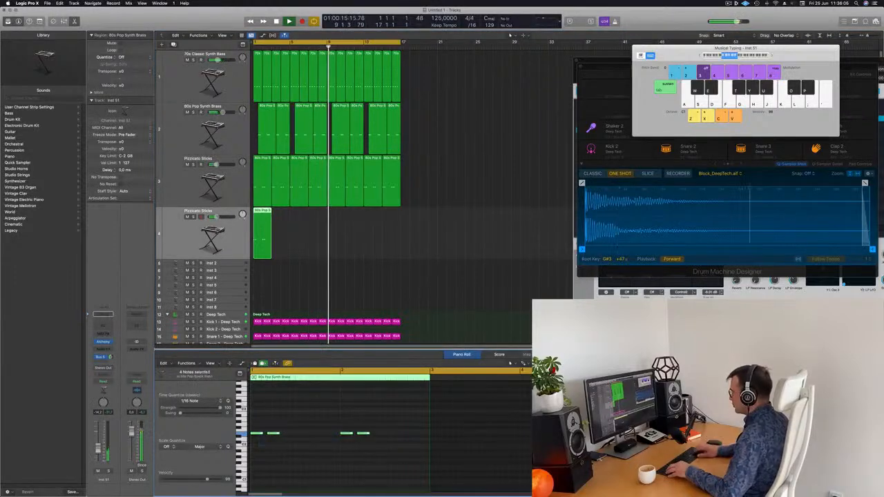
key("alt+Right")
key("alt+Right")
key("alt+Right")
key("alt+Right")
key("alt+Right")
key("alt+Right")
key("alt+Right")
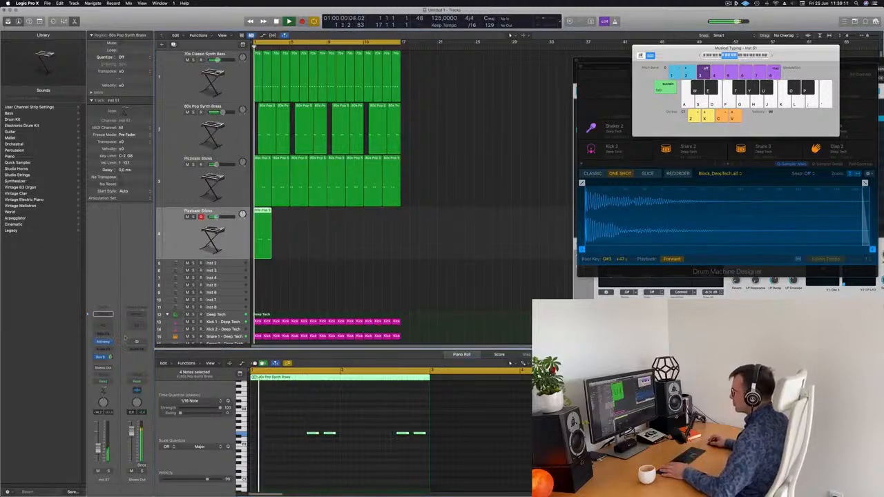
- Open Alchemy on the duplicated track, move its window clear of the tracks and load the Solid String Pizzicato preset
left_click(103, 342)
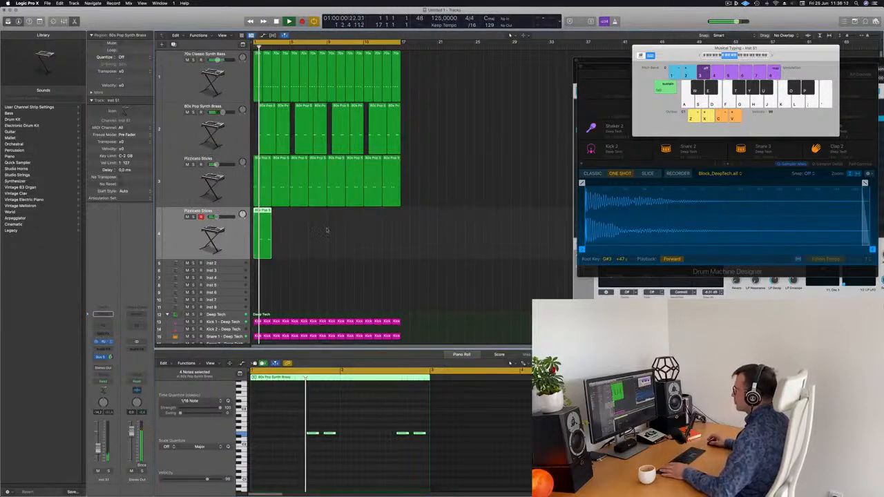
left_click_drag(454, 89, 552, 77)
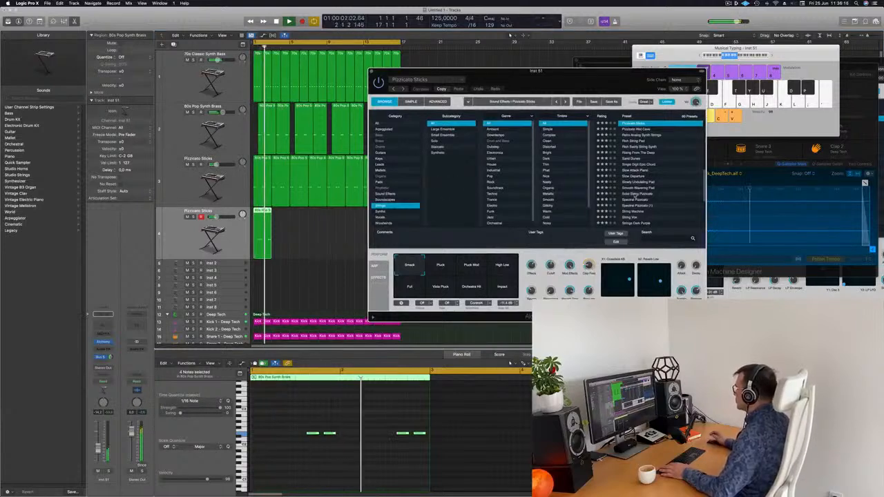
left_click(635, 194)
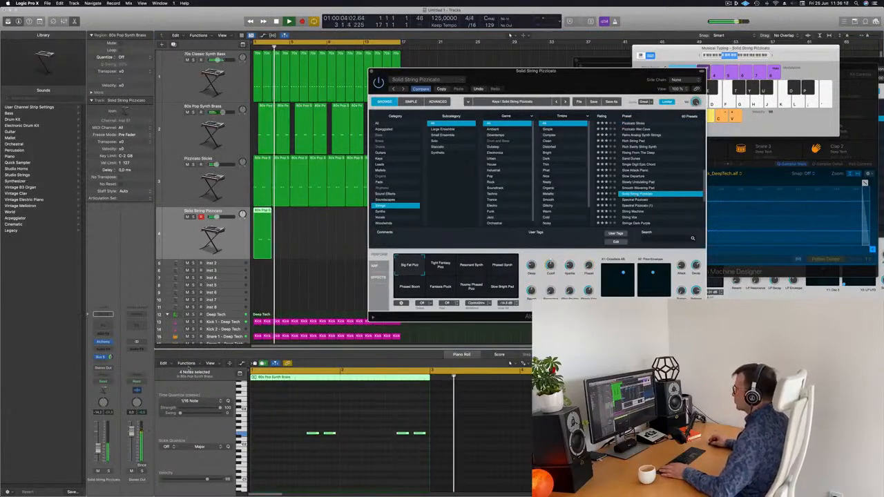
- Repeat the two-bar region on the Solid String Pizzicato track until it fills all 16 bars
left_click(300, 249)
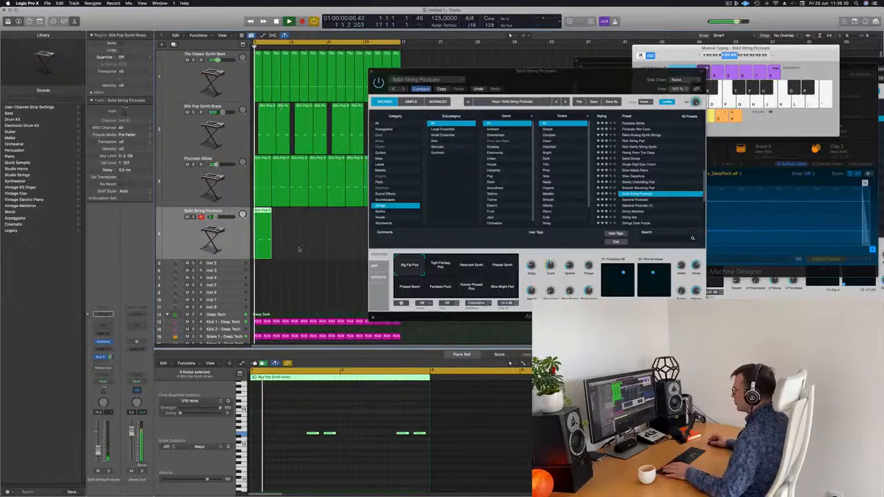
left_click_drag(302, 247, 268, 243)
key("super+r")
key("super+r")
key("super+r")
key("super+r")
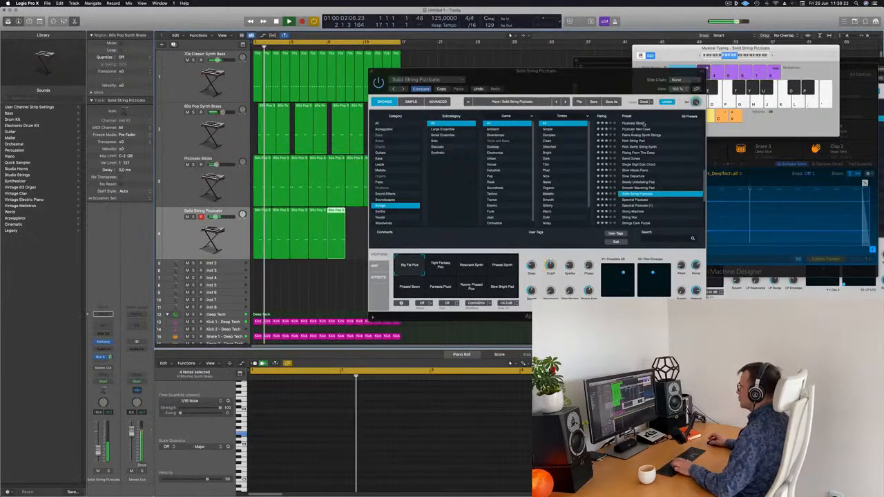
left_click_drag(609, 89, 792, 109)
key("super+r")
key("super+r")
key("super+r")
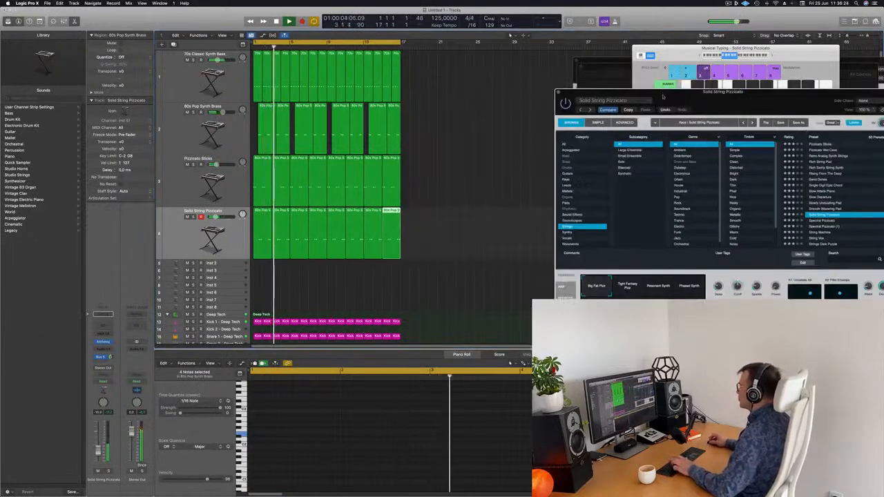
- Restart playback and audition Solid String Pizzicato's snapshots, including Tight Fantasy Pizz, Resonant Synth, Phased Boom and Roomy Phased Pizz, returning to Big Fat Pizz
left_click_drag(602, 92, 428, 33)
key("Return")
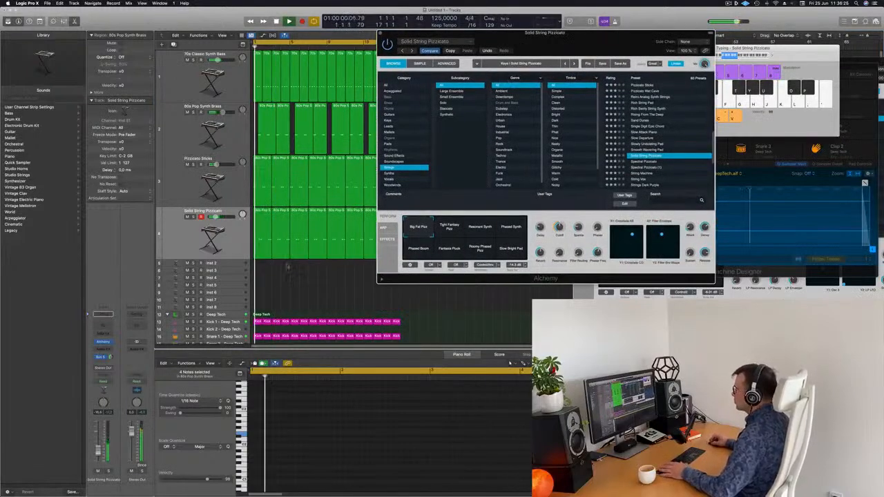
left_click(451, 227)
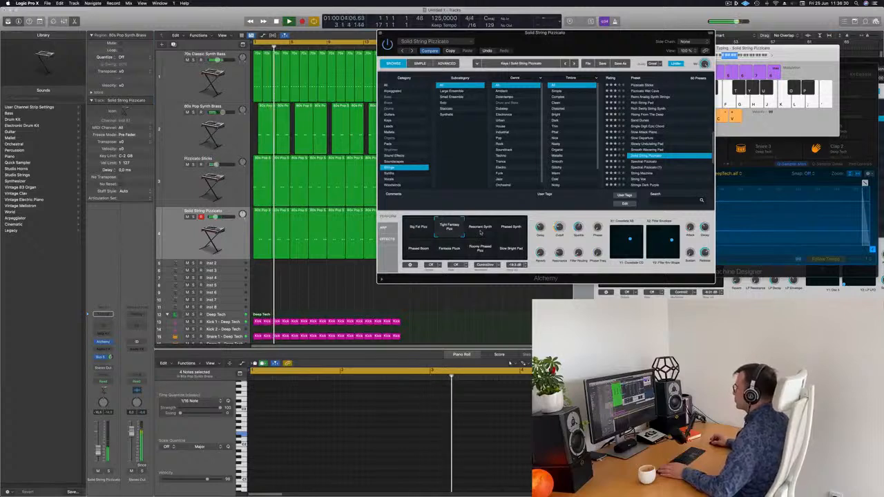
left_click(480, 229)
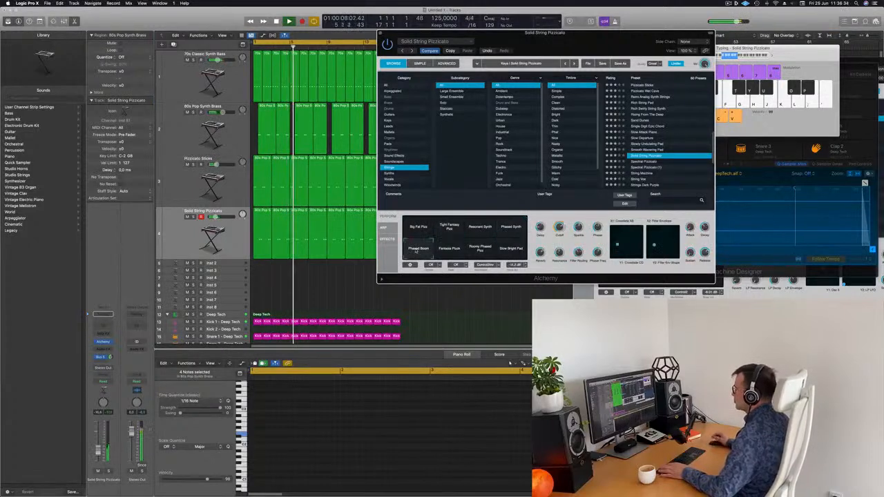
left_click(449, 250)
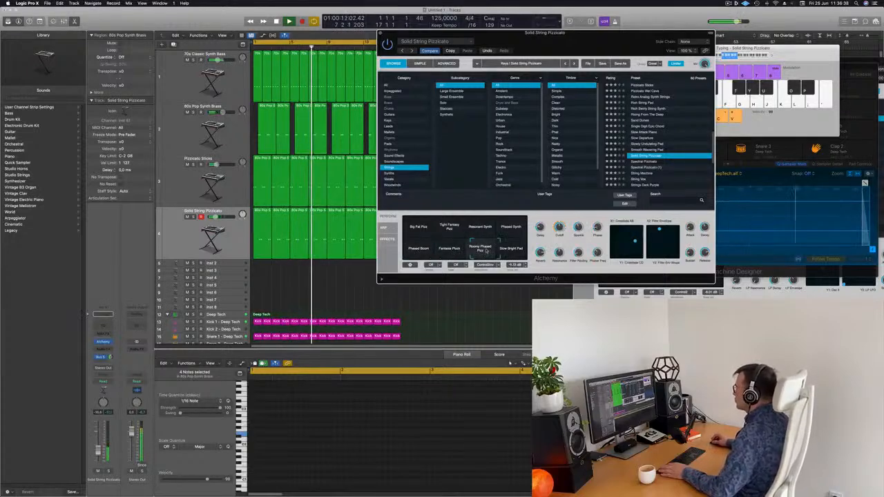
left_click(418, 223)
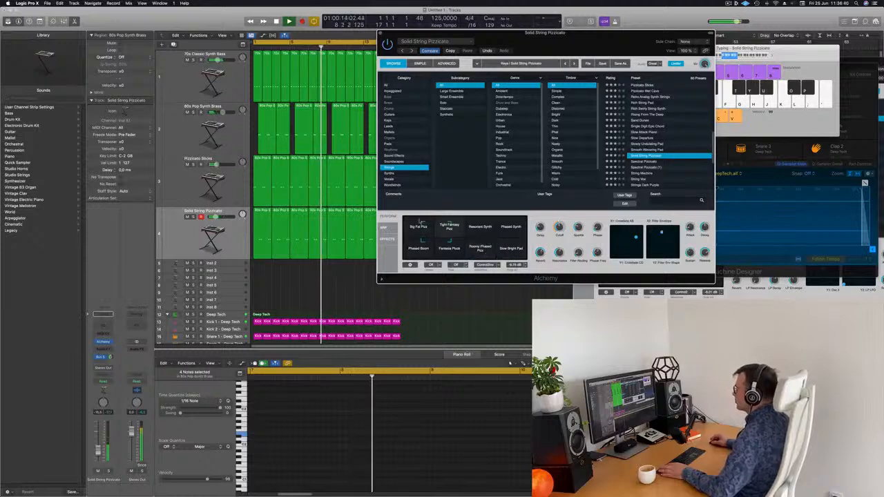
- Audition Alchemy's Spectral Pizzicato and String Machine presets and settle on Strings Dark Purple
left_click(645, 161)
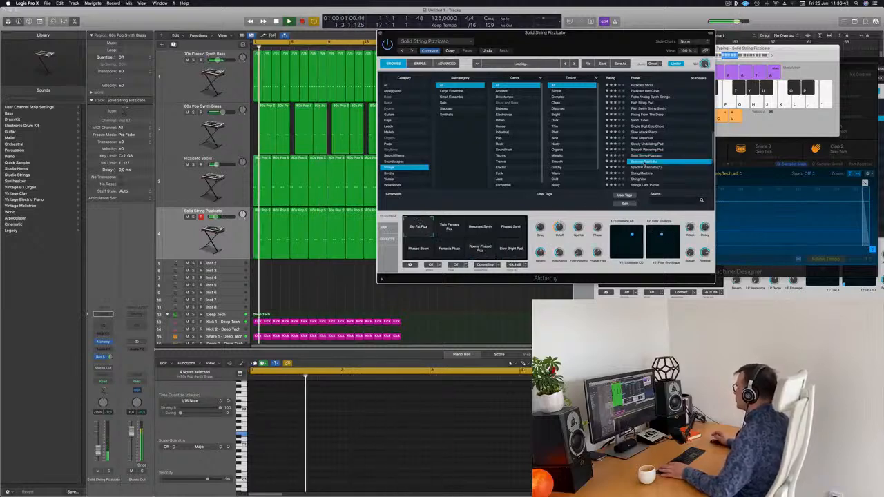
left_click(643, 173)
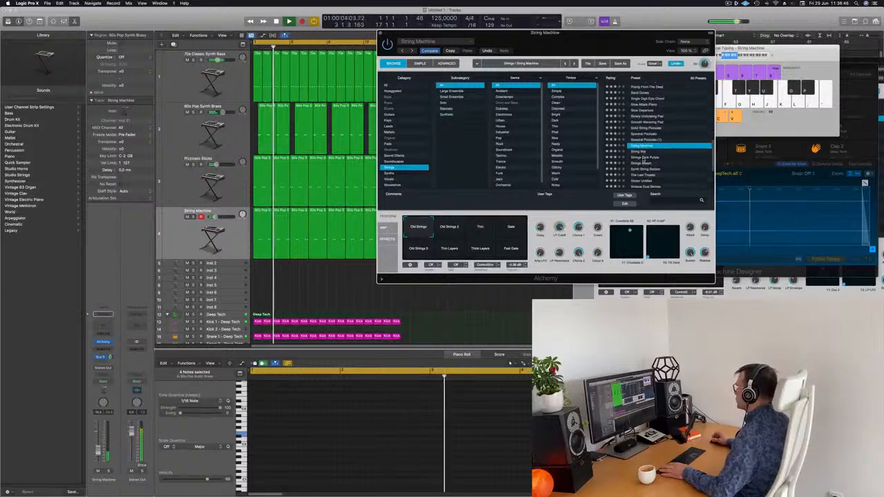
left_click(642, 158)
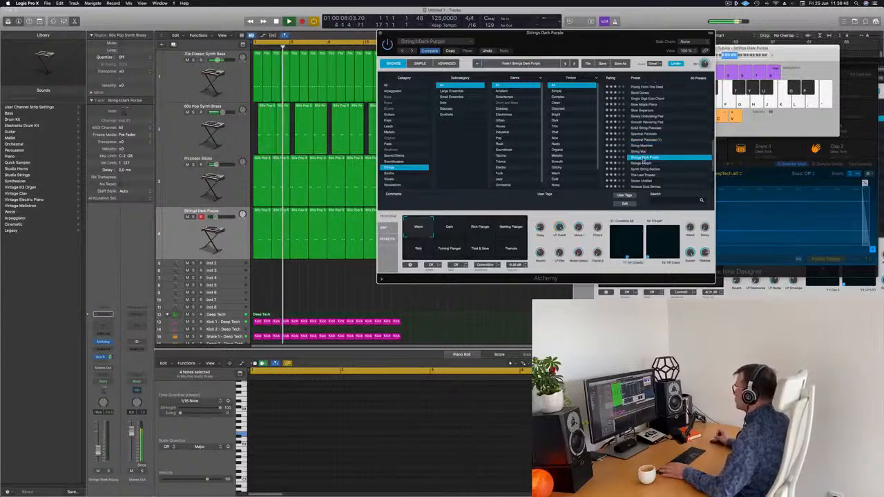
- Move the Strings Dark Purple Alchemy window aside and close it
left_click_drag(618, 39, 575, 29)
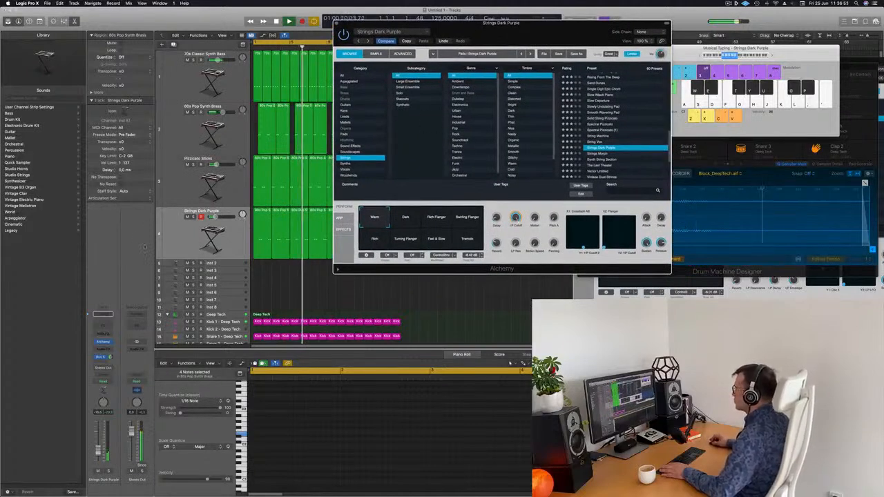
left_click(510, 363)
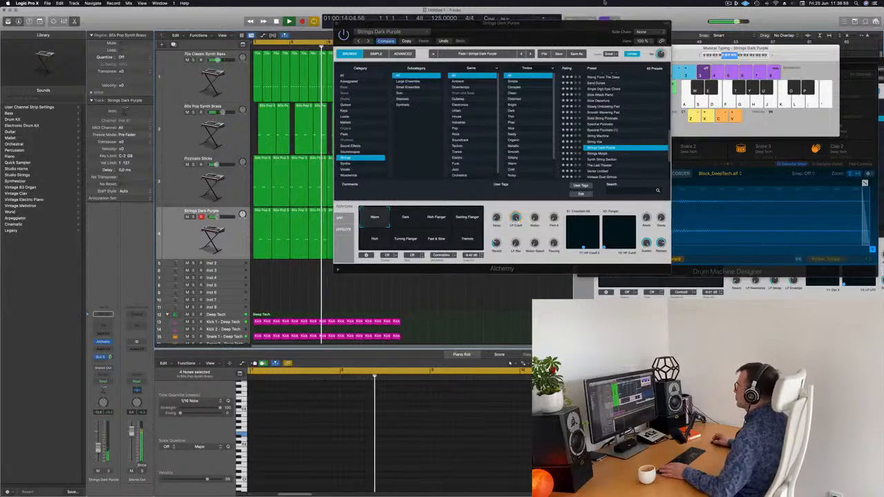
left_click_drag(505, 27, 561, 52)
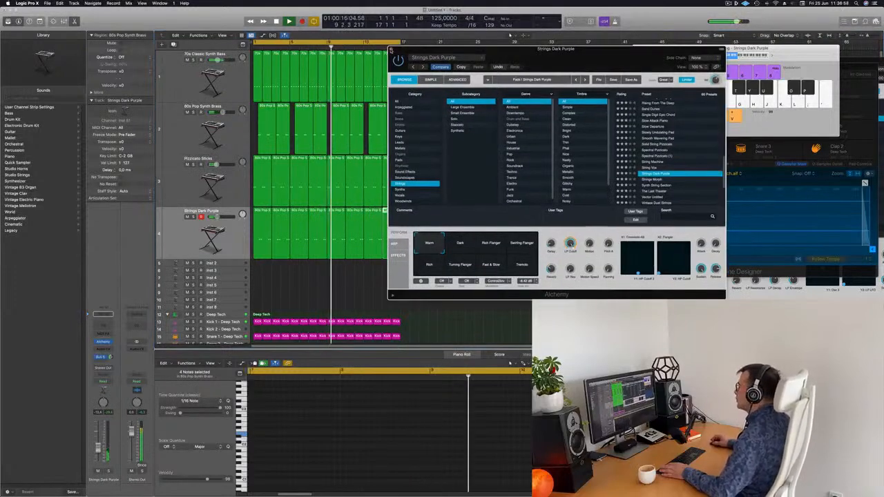
key("super+w")
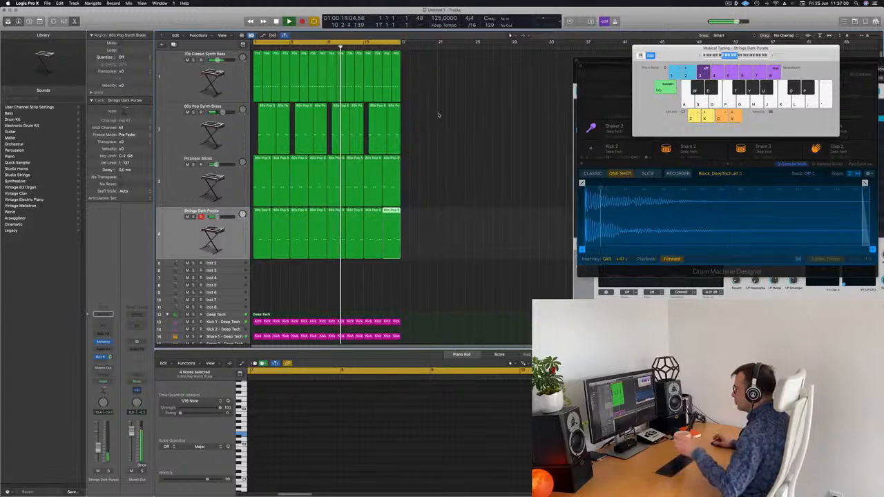
- Load a stereo Retro Synth on the empty Inst 2 track and move its window off the track headers
scroll(433, 147, "down", 5)
scroll(432, 146, "up", 5)
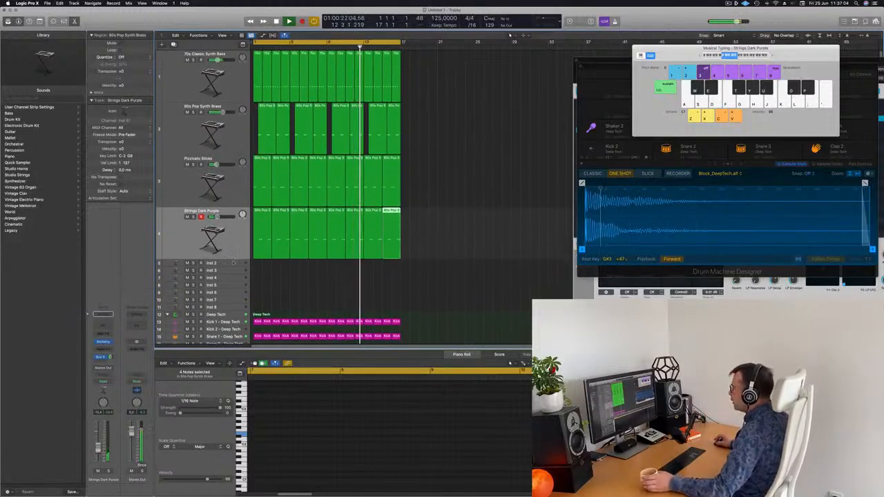
key("Down")
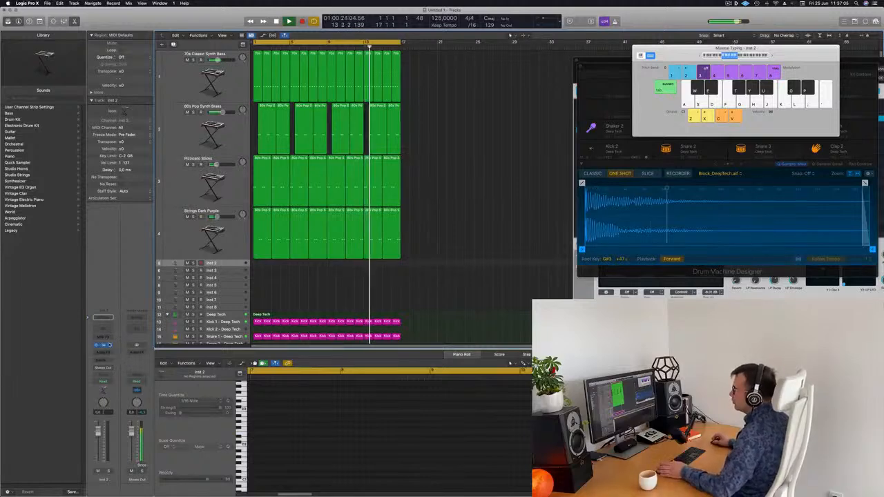
left_click(109, 345)
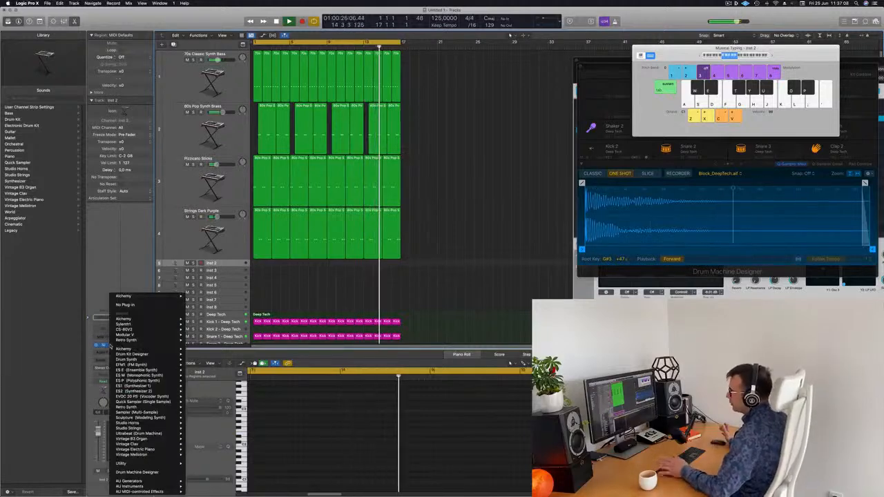
mouse_move(139, 340)
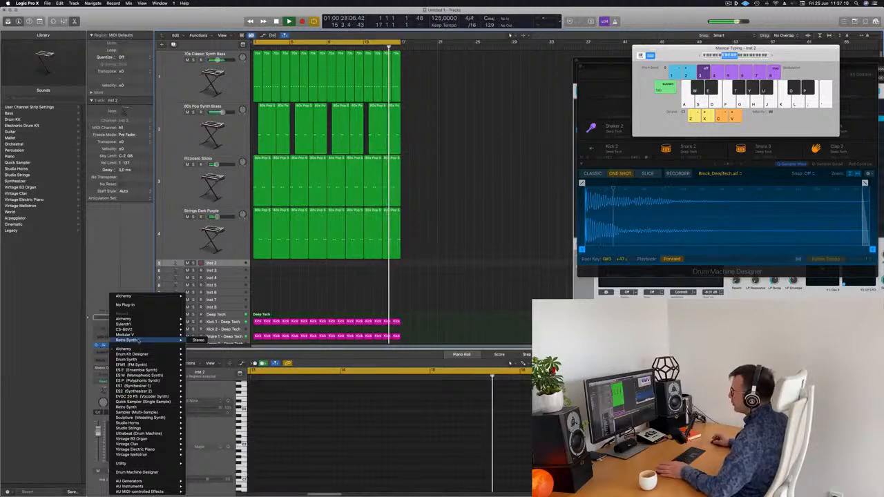
left_click(198, 341)
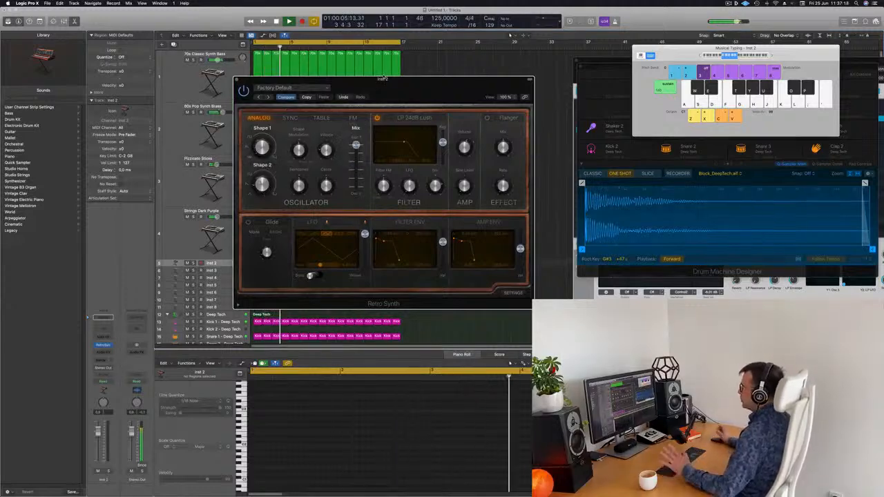
left_click_drag(385, 89, 467, 57)
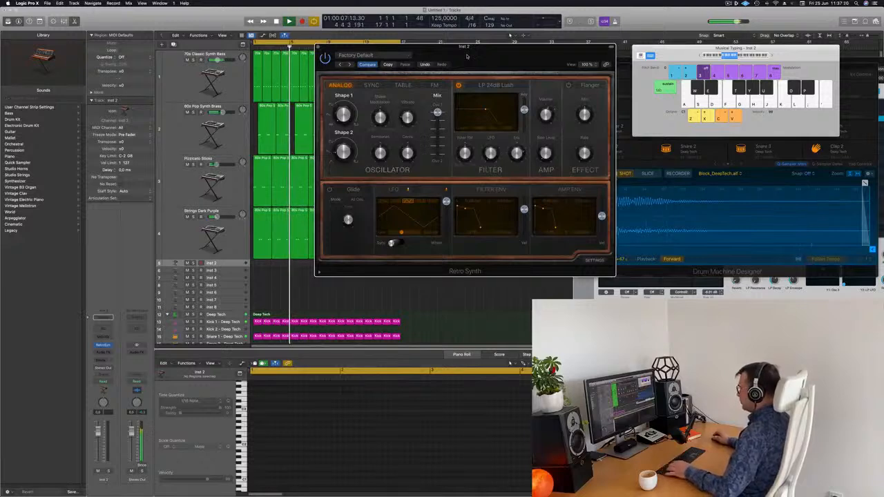
- Play test notes through the Retro Synth and enlarge the Inst 2 track's height
key("h")
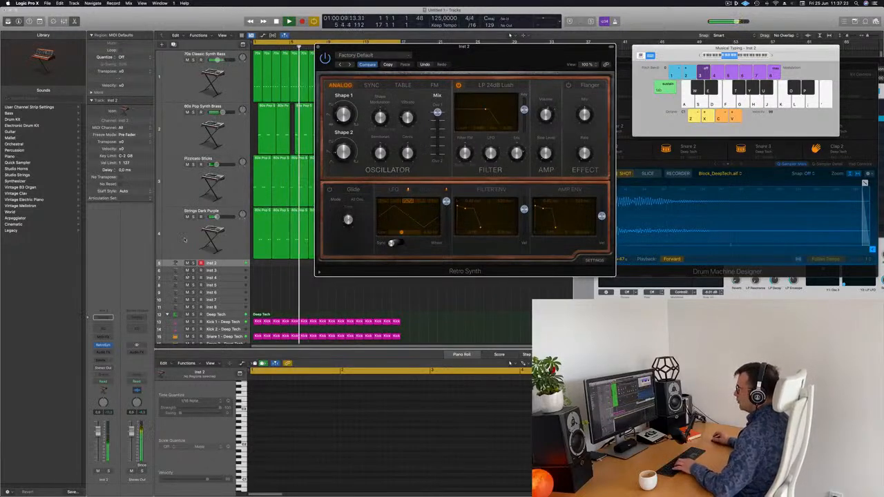
left_click(231, 267)
key("f")
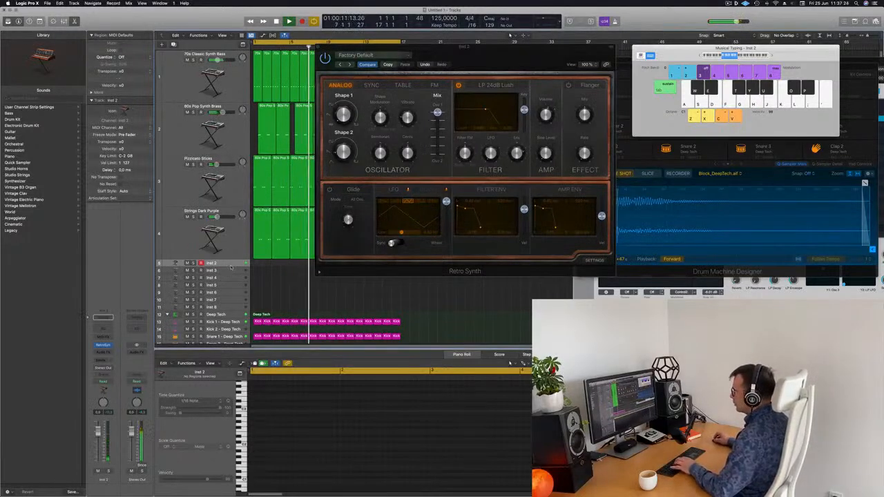
left_click_drag(231, 266, 231, 299)
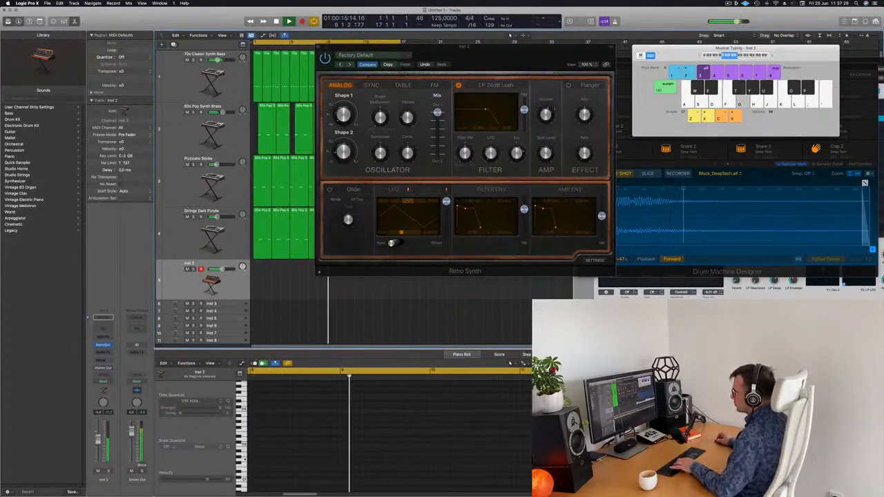
- Adjust the Retro Synth filter's cutoff and resonance while playing notes and move its window slightly
key("h")
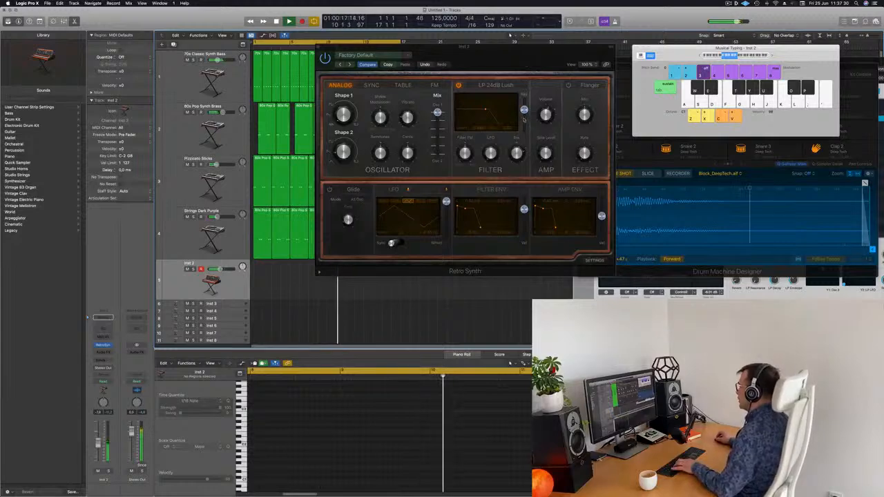
left_click_drag(487, 110, 487, 105)
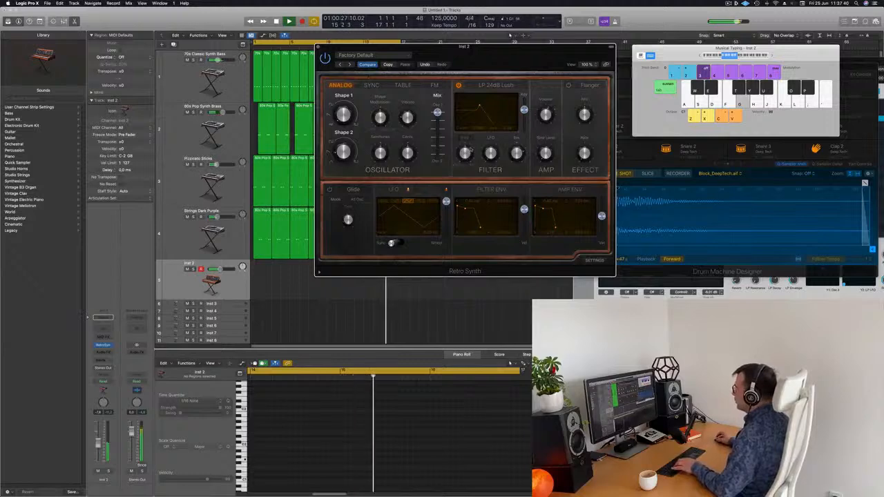
left_click_drag(515, 52, 493, 37)
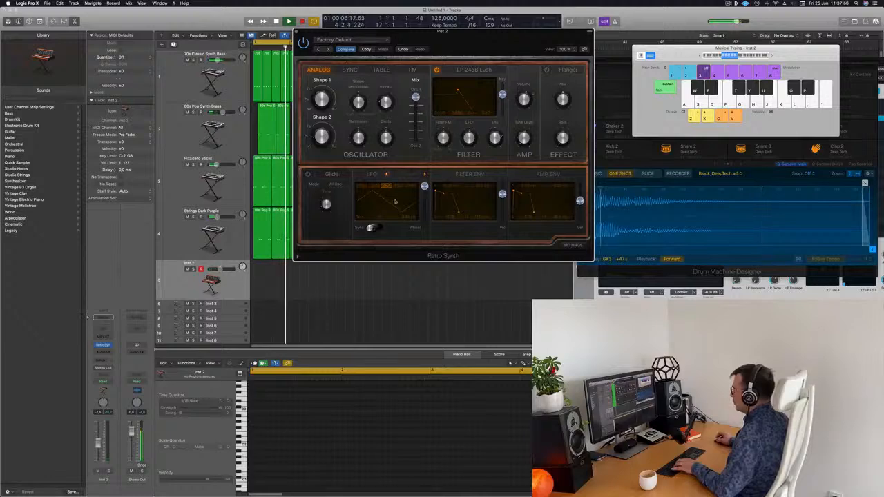
- Toggle the Sync switch of the Retro Synth's LFO and play test notes with it
left_click(372, 228)
key("g")
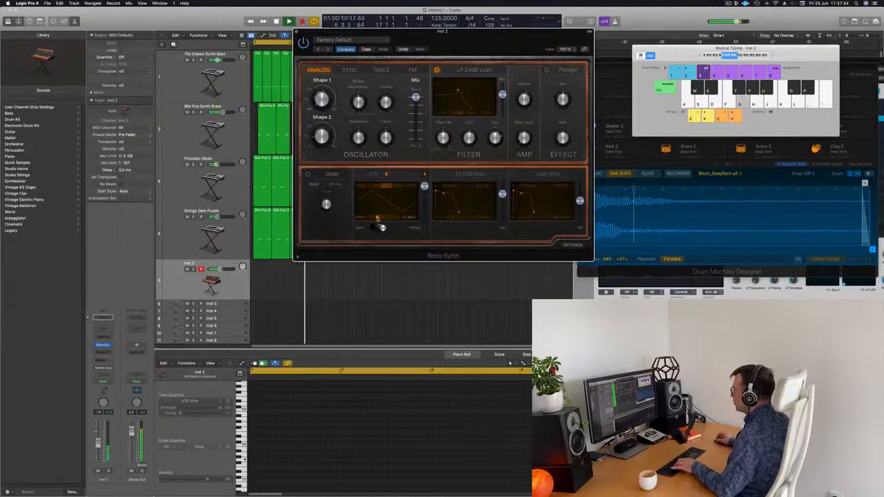
key("h")
key("g")
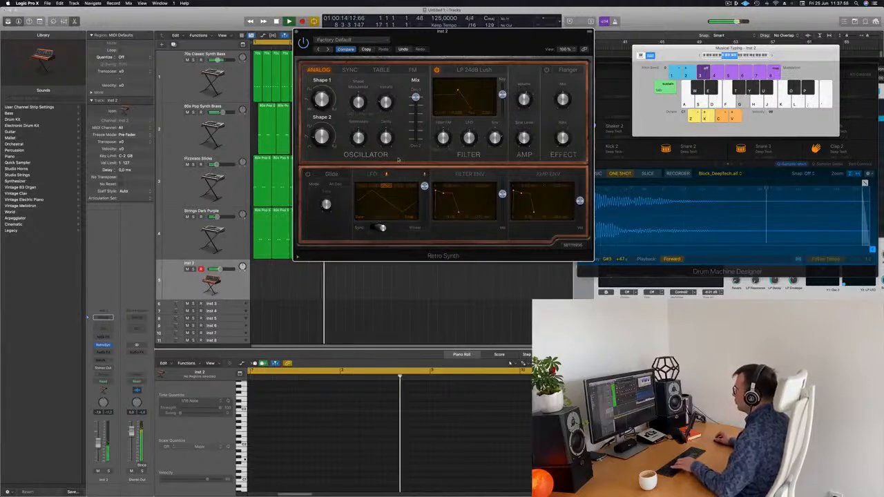
- Move the Retro Synth window clear of the MIDI regions in the arrangement
left_click_drag(487, 31, 555, 45)
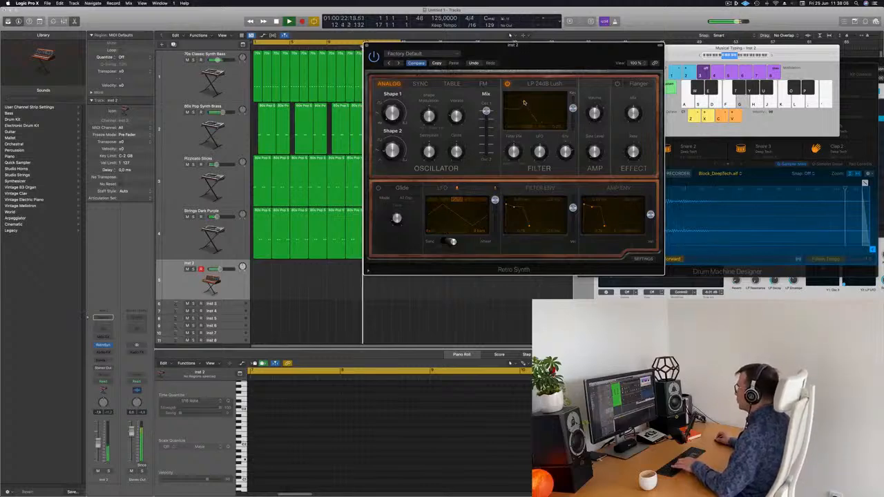
left_click_drag(547, 48, 567, 38)
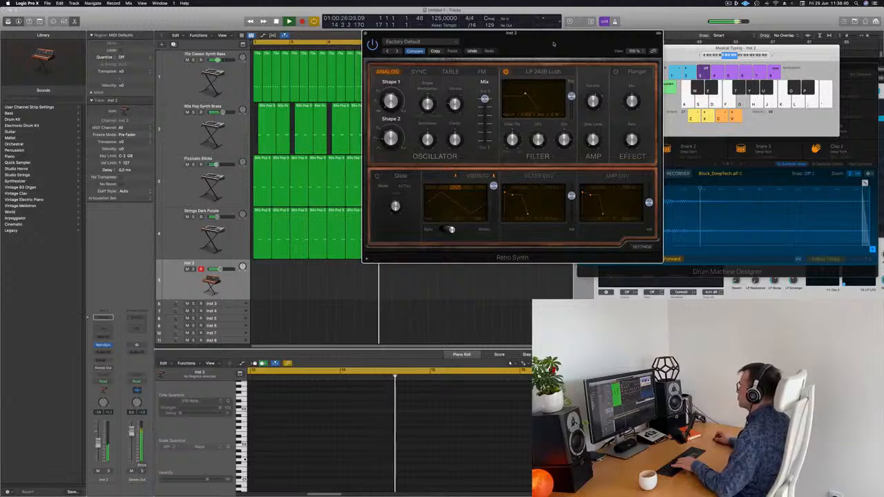
left_click_drag(568, 40, 581, 33)
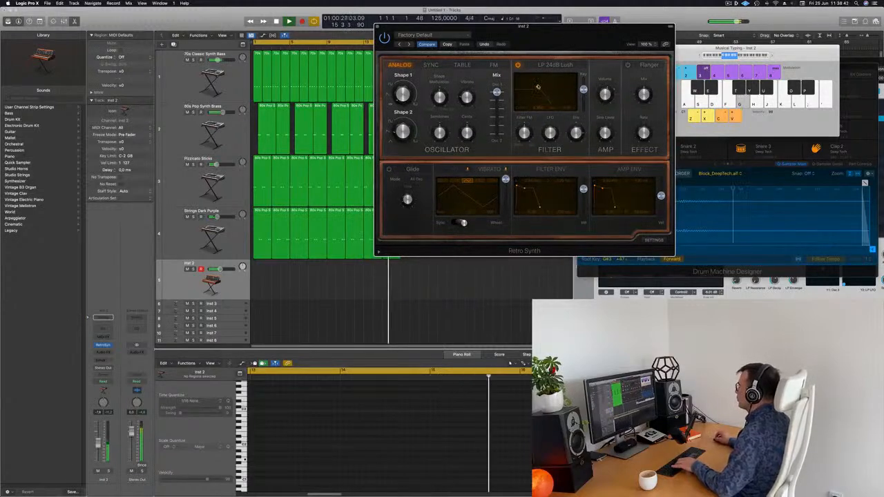
left_click_drag(558, 40, 619, 34)
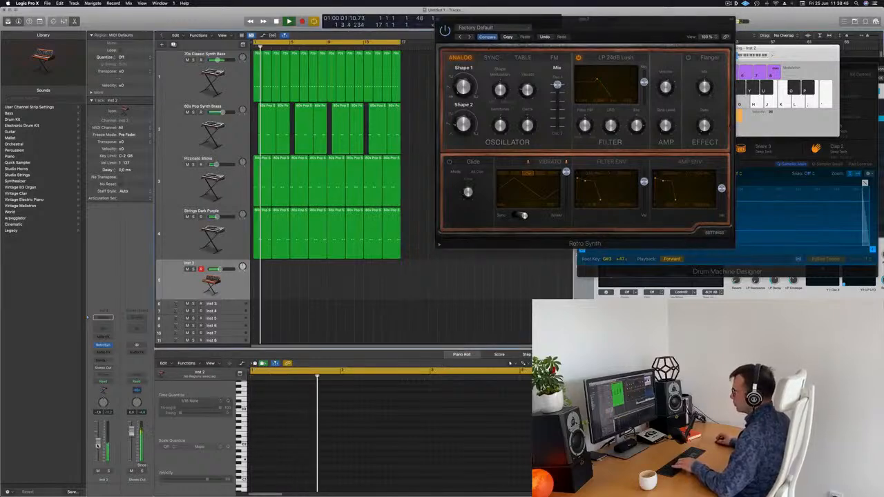
- Insert a stereo Compressor on the Inst 2 track, side-chained to Kick 1 - Deep Tech (Inst 9)
left_click(102, 353)
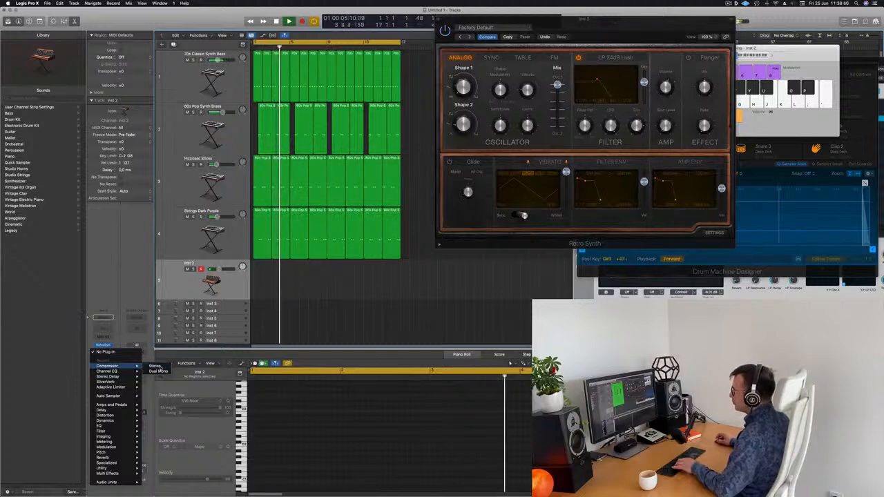
left_click(155, 366)
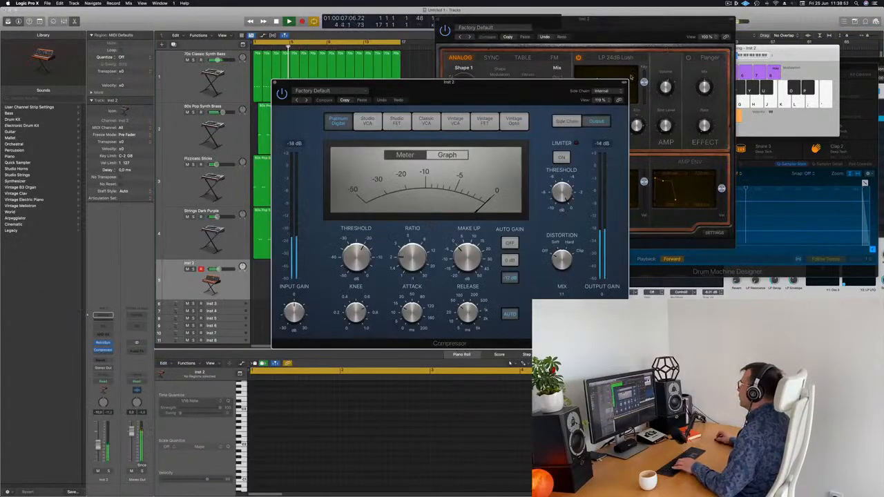
mouse_move(608, 107)
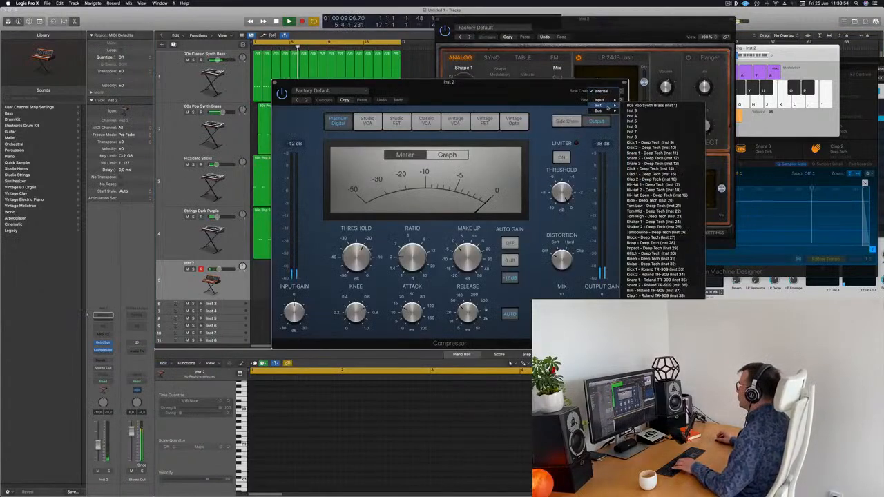
left_click(652, 143)
- Adjust the Compressor's ratio on the Inst 2 track and close its window
left_click_drag(534, 80, 585, 58)
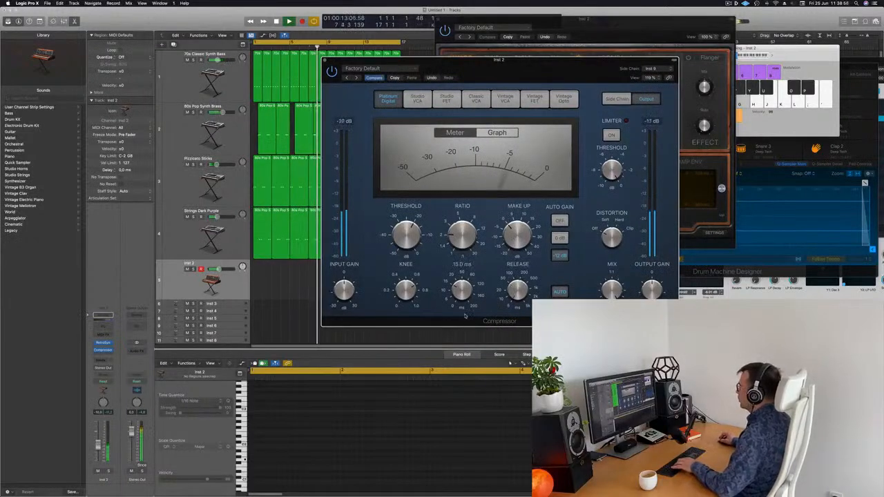
left_click_drag(462, 233, 463, 224)
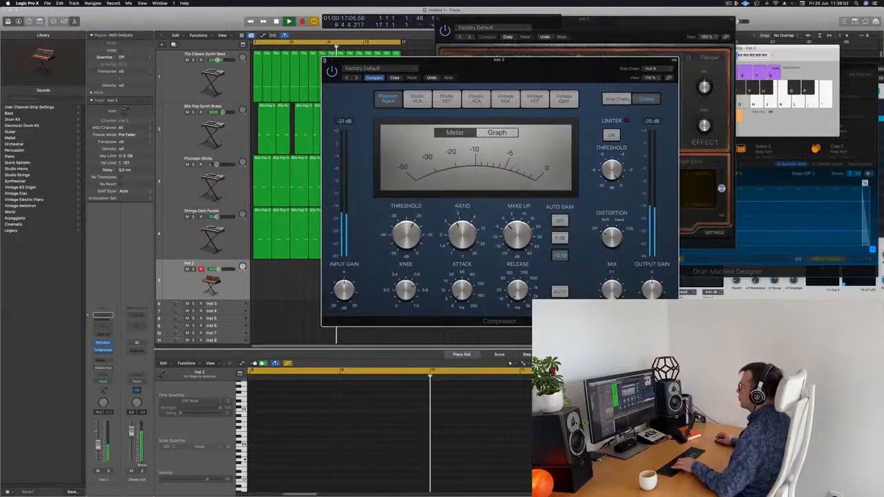
left_click(323, 61)
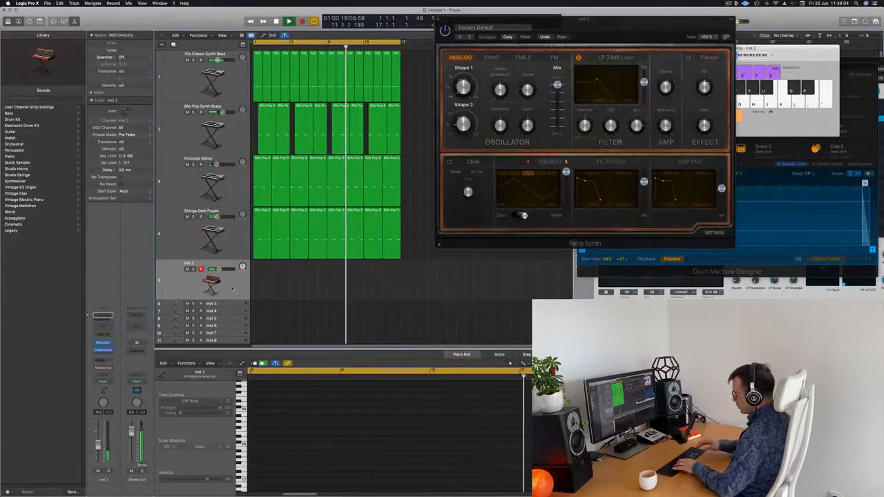
- Record a held note on the Inst 2 track, placing its region at bar 1 and trimming the note to about one bar
key("r")
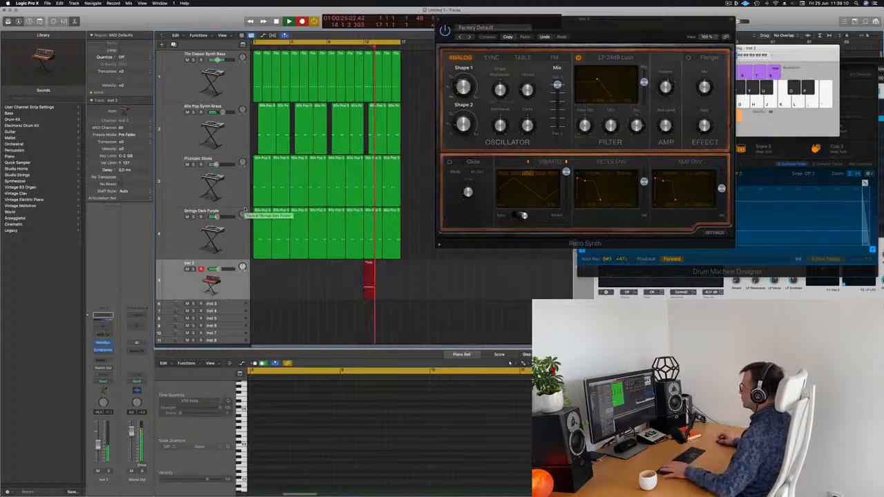
key("space")
left_click_drag(373, 265, 262, 267)
key("space")
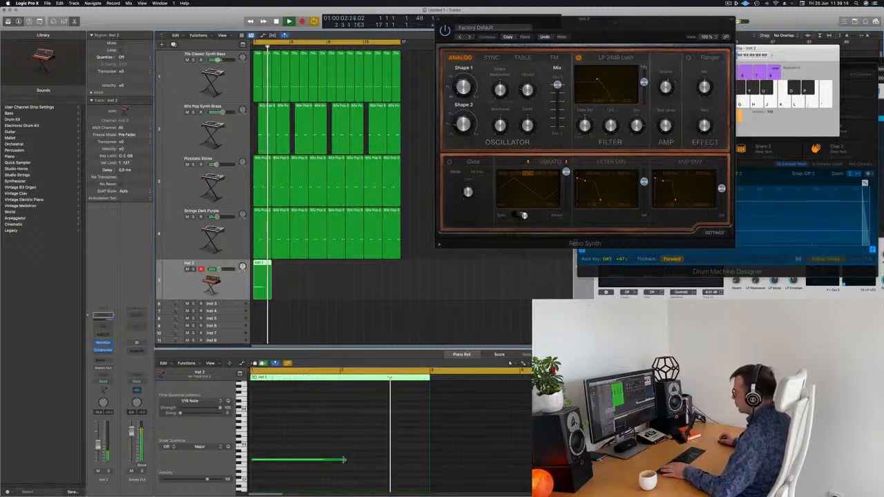
left_click_drag(346, 462, 339, 461)
- Raise the Retro Synth's amp envelope velocity amount and the Inst 2 volume slightly, closing the synth window
left_click_drag(631, 37, 556, 112)
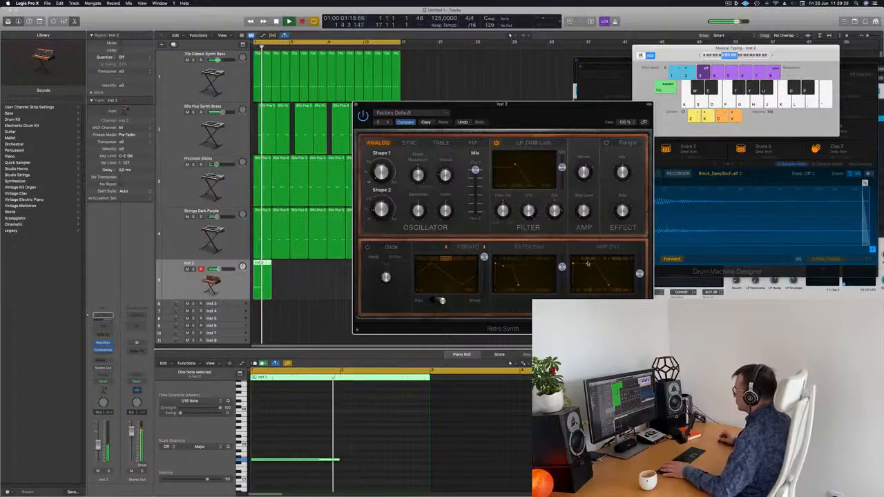
key("Return")
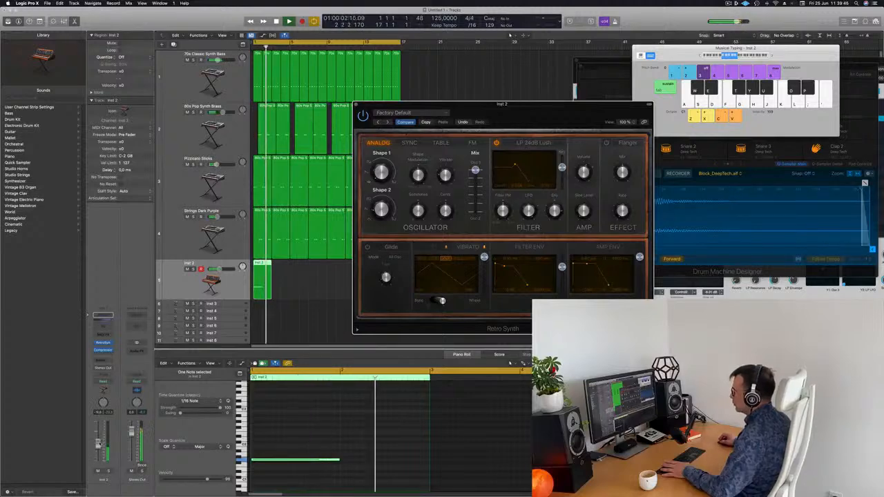
left_click_drag(99, 445, 99, 443)
left_click(356, 104)
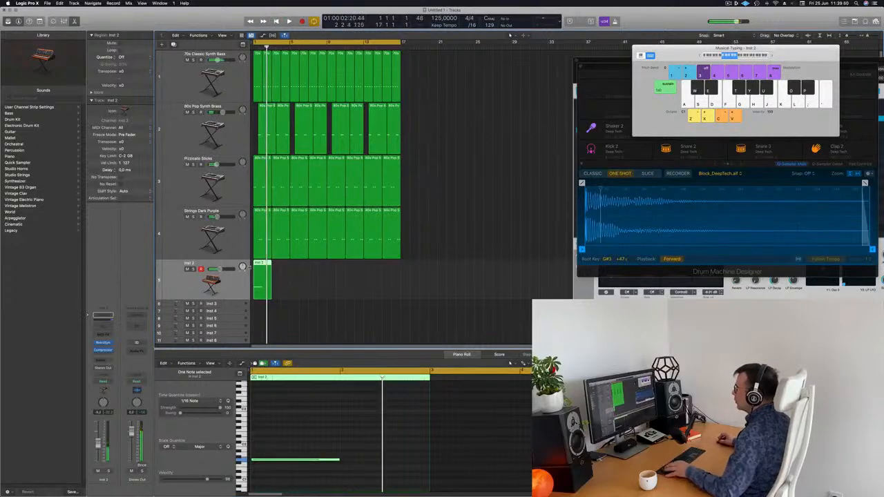
- Copy the two-bar Inst 2 region to bars 5, 9 and 13
left_click_drag(260, 269, 297, 270)
mouse_move(323, 275)
left_mouse_down()
mouse_move(263, 263)
mouse_move(345, 274)
mouse_move(337, 274)
left_mouse_up()
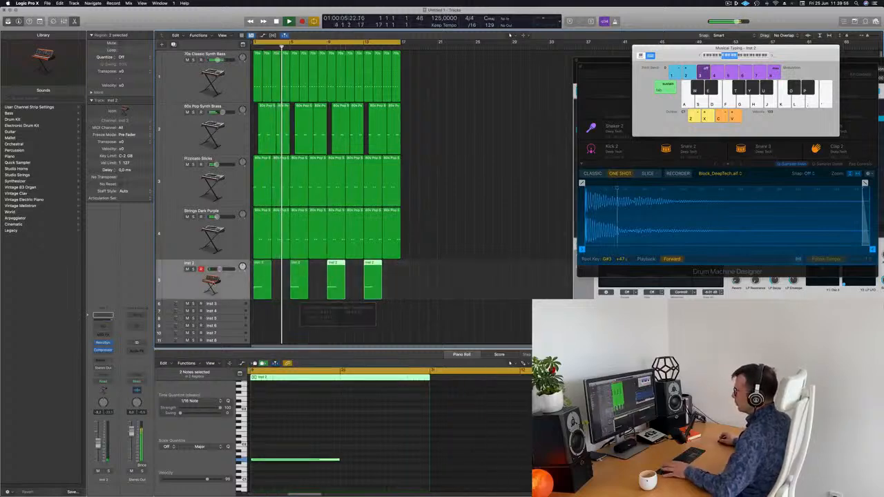
- Insert a Chorus effect on the Inst 2 track and move its window off the regions
left_click(106, 355)
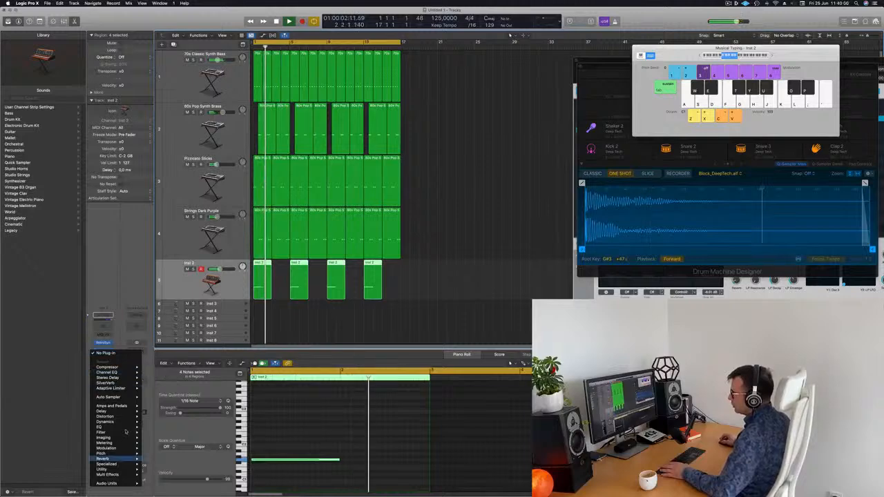
mouse_move(122, 451)
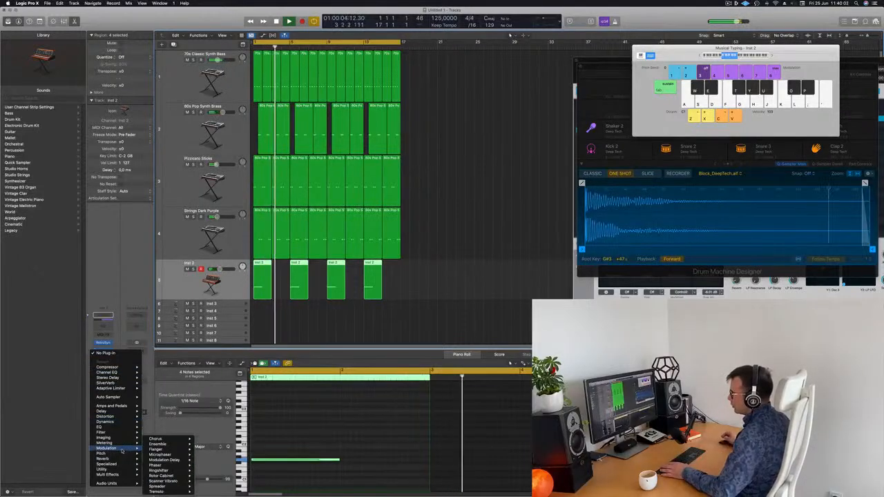
mouse_move(158, 452)
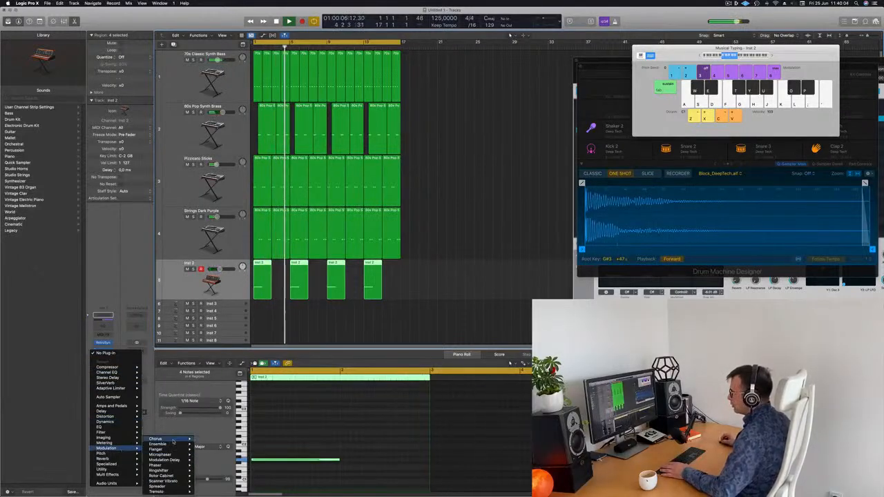
left_click(207, 440)
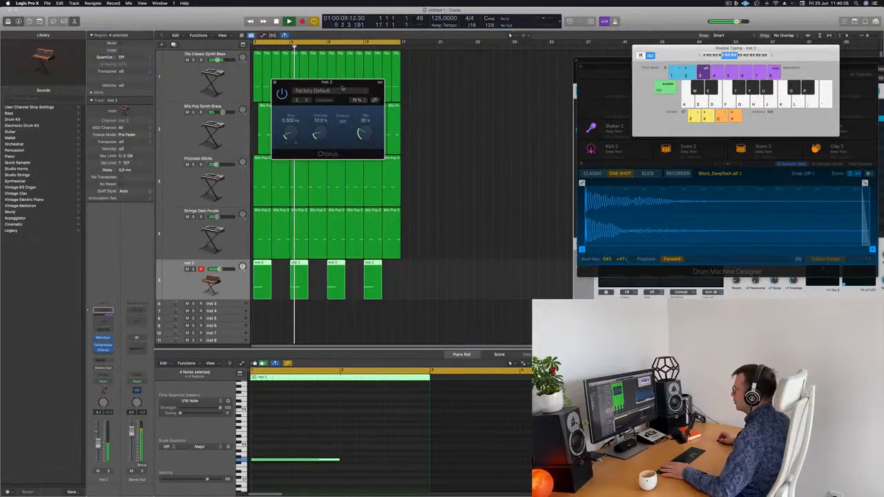
left_click_drag(463, 116, 497, 123)
- Audition Chorus presets such as Mega Wide Chorus and Pad Enhancer, and recall the default setting
left_click(446, 139)
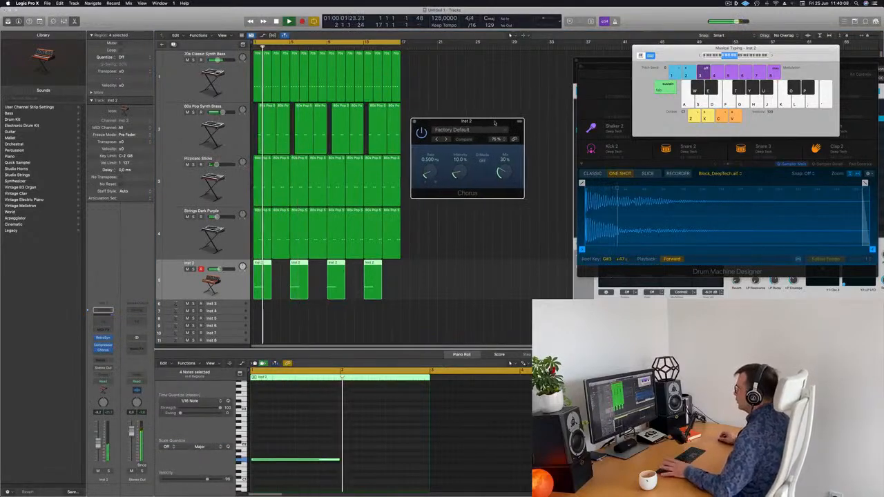
left_click(446, 139)
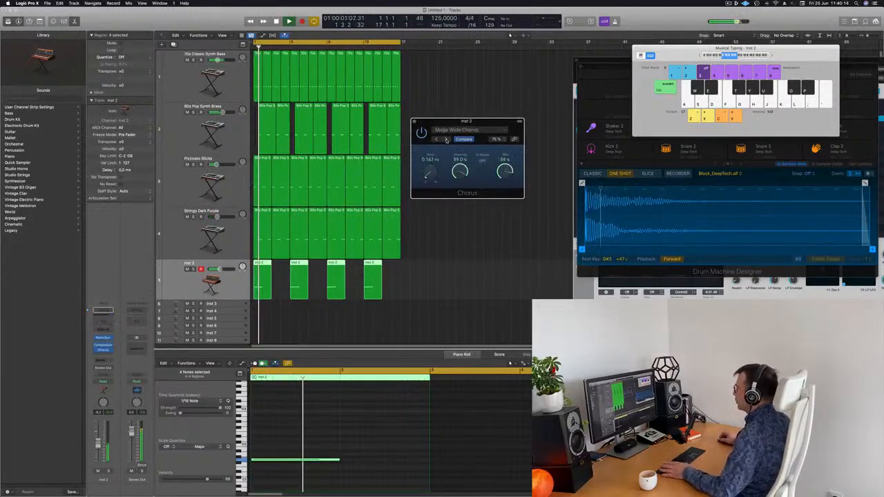
left_click(446, 139)
left_click(462, 131)
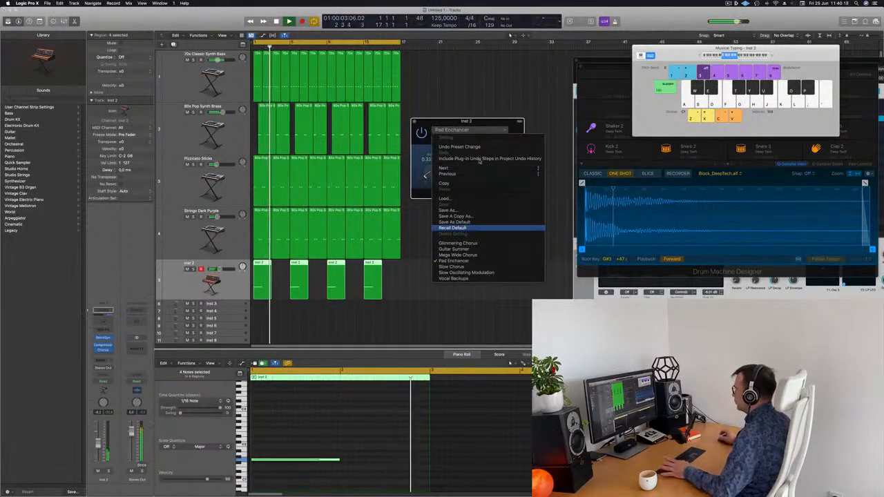
left_click(465, 228)
- Adjust the Chorus mix, switch on its D-Mode and close the effect window
left_click_drag(499, 123, 489, 124)
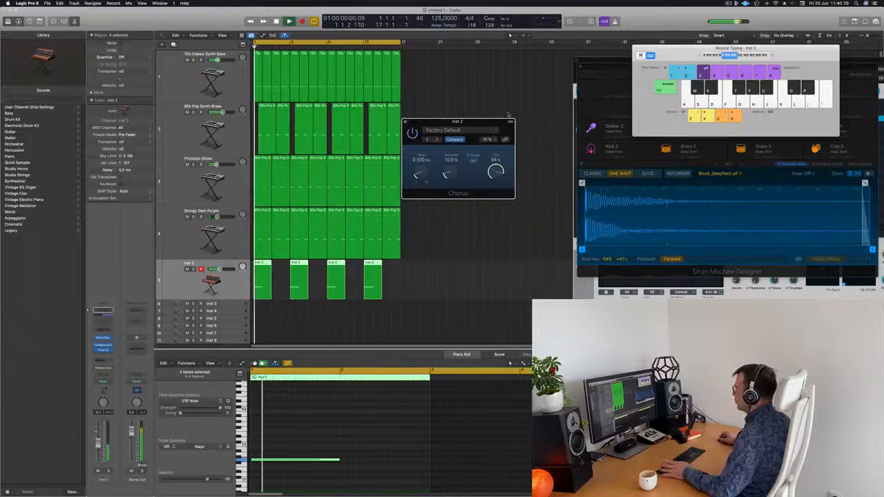
left_click_drag(496, 172, 496, 173)
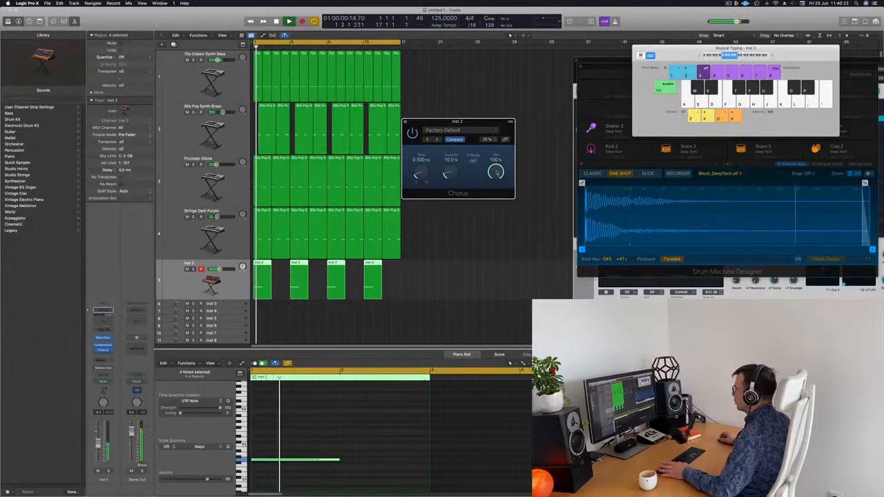
left_click_drag(496, 225, 497, 228)
key("space")
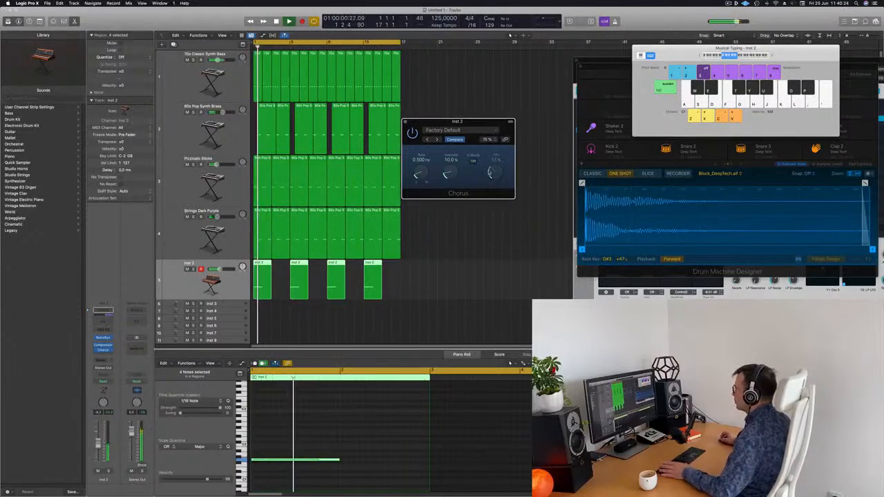
mouse_move(475, 128)
left_mouse_down()
mouse_move(521, 133)
mouse_move(476, 123)
left_mouse_up()
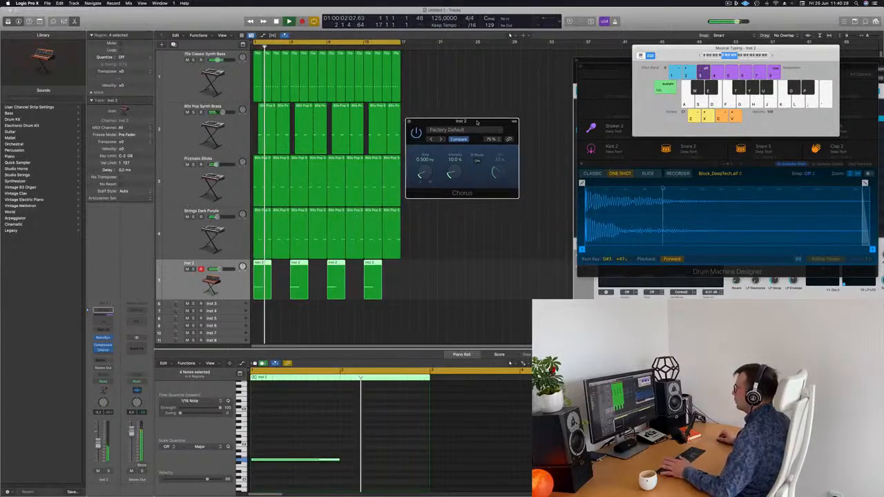
left_click(409, 122)
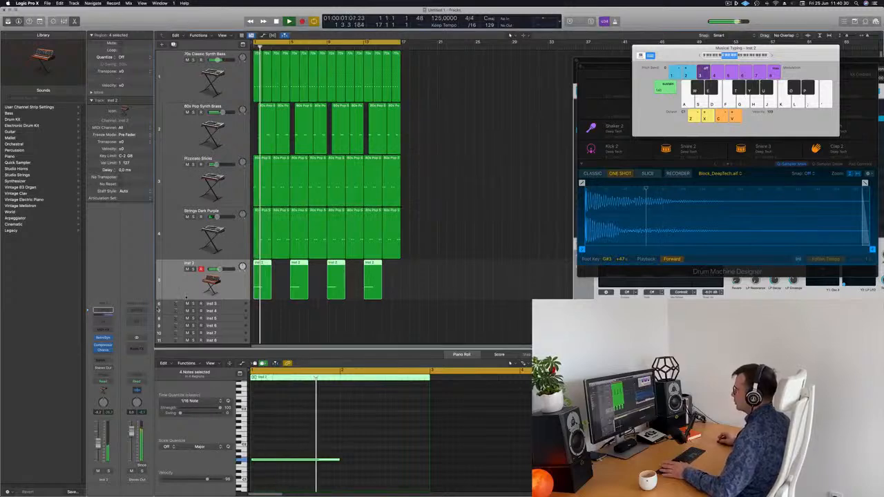
- Add a Channel EQ to the Inst 2 track with a 12 dB/Oct low cut at 478 Hz, and close it
left_click(103, 322)
left_click(309, 114)
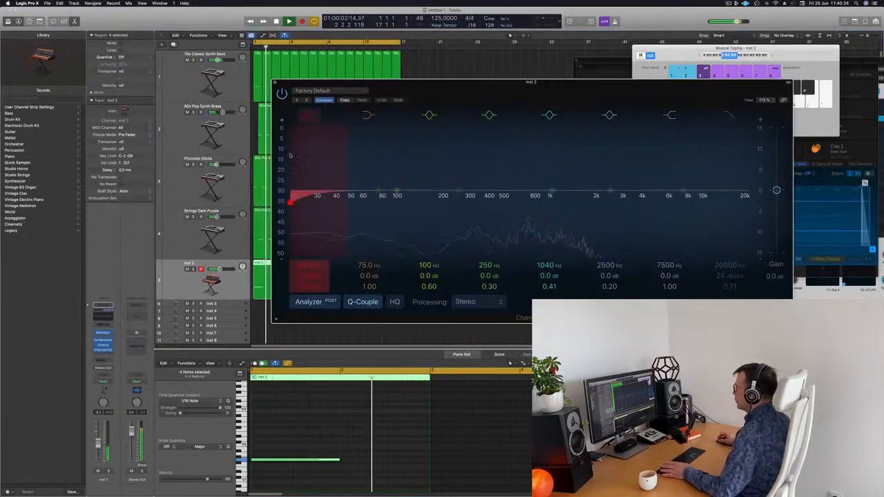
left_click_drag(297, 195, 502, 202)
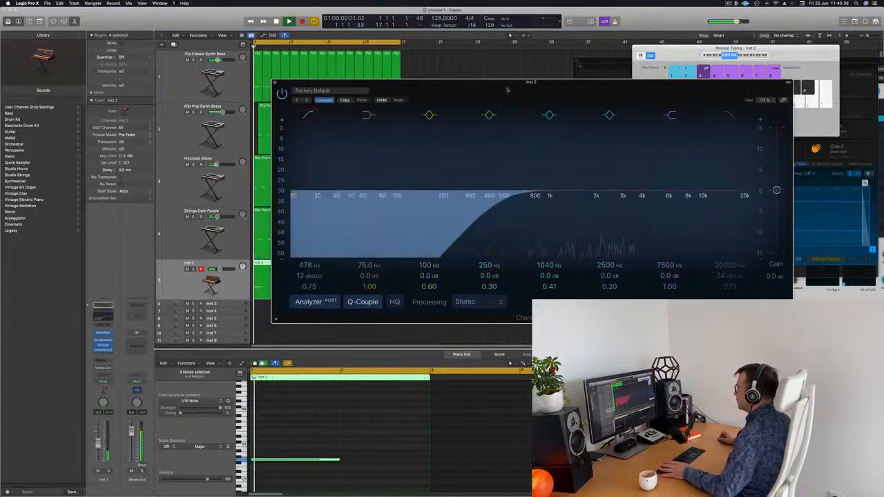
left_click(276, 82)
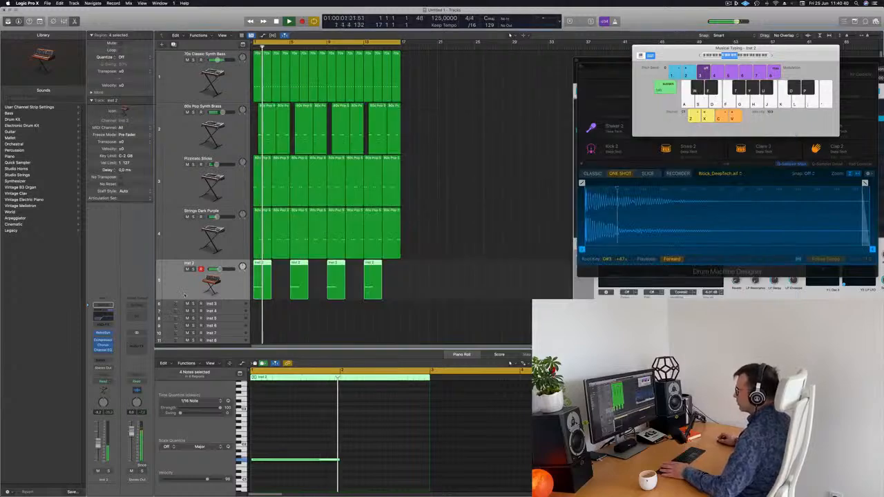
- Play the loop from the start to review the Inst 2 part with its effects
key("Return")
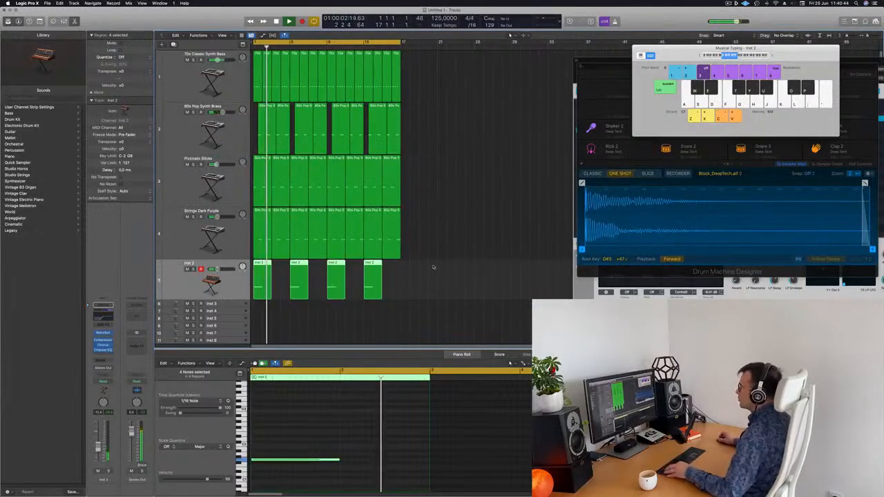
scroll(435, 268, "up", 2)
scroll(439, 268, "down", 3)
left_click_drag(274, 47, 272, 5)
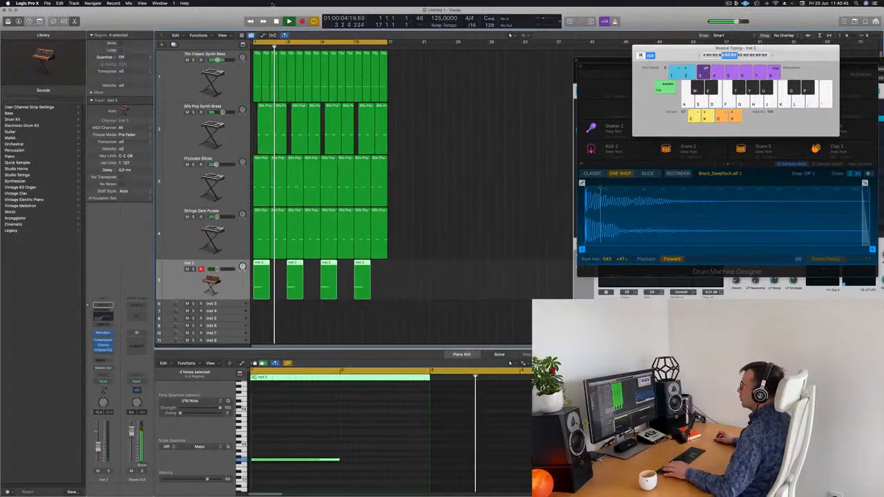
left_click(242, 45)
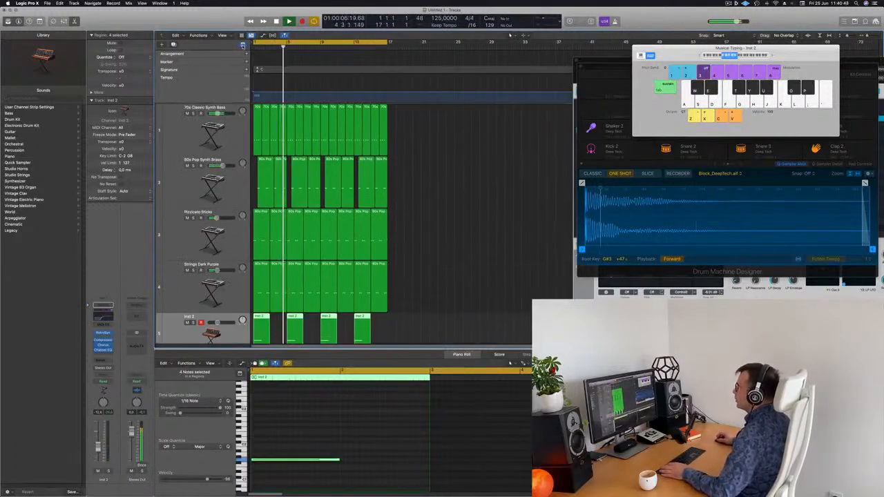
left_click(242, 45)
left_click(243, 45)
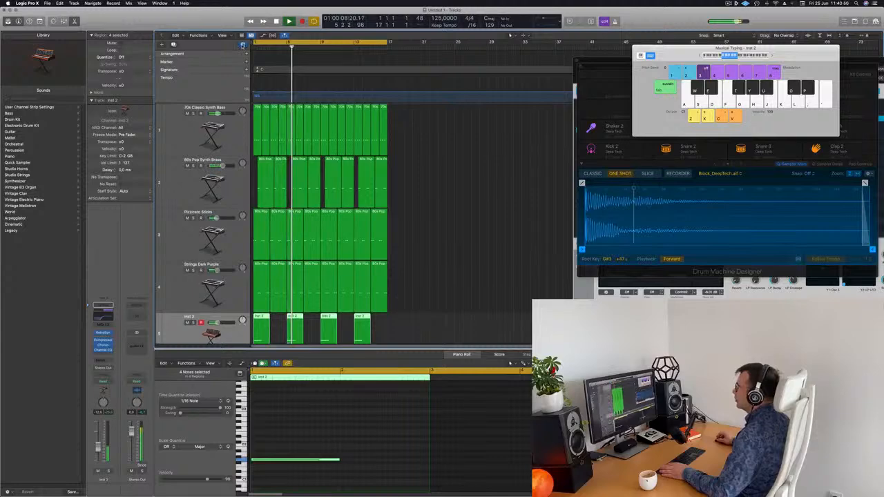
left_click(243, 45)
- Show the secondary ruler above the arrangement and clear the region selection
left_click(222, 35)
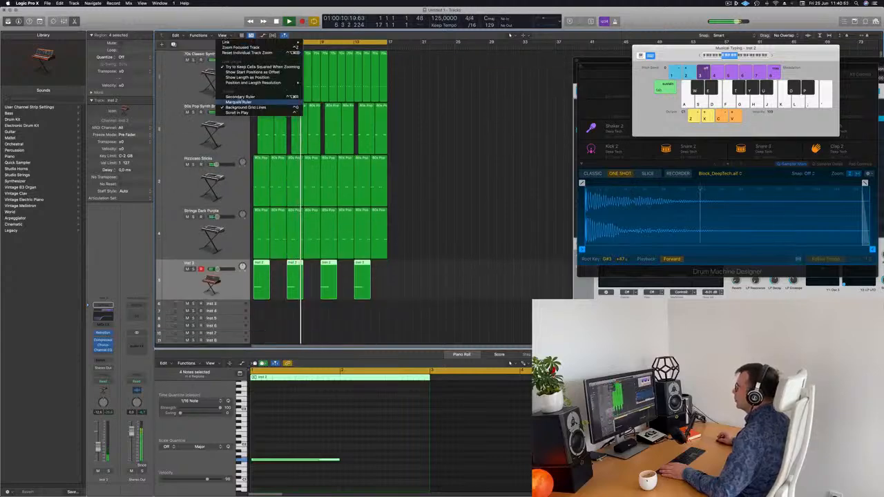
left_click(238, 96)
left_click(401, 90)
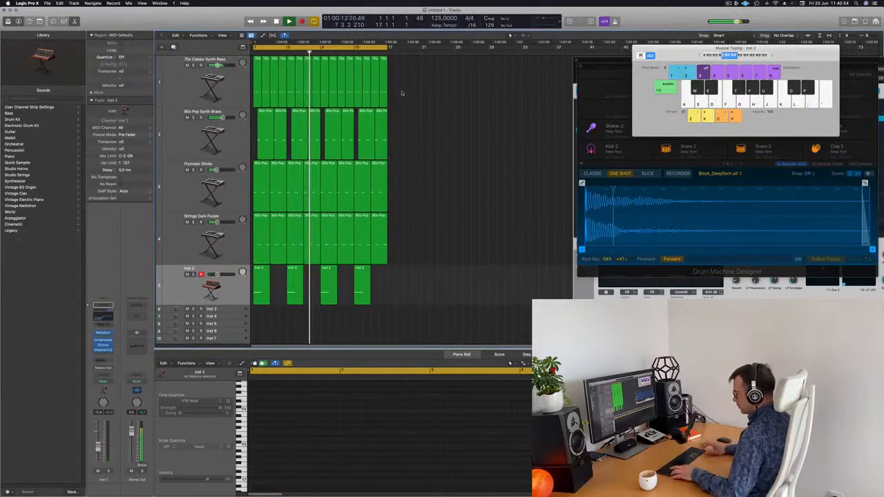
- Repeat all regions on every track once so the arrangement runs to bar 33, and clear the selection
key("super+a")
key("super+r")
key("super+Left")
key("super+Left")
key("super+Left")
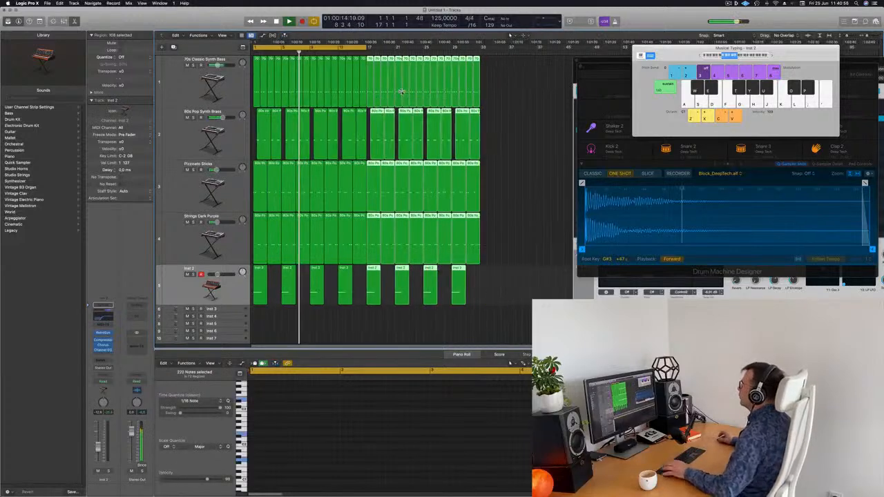
key("Return")
key("super+Right")
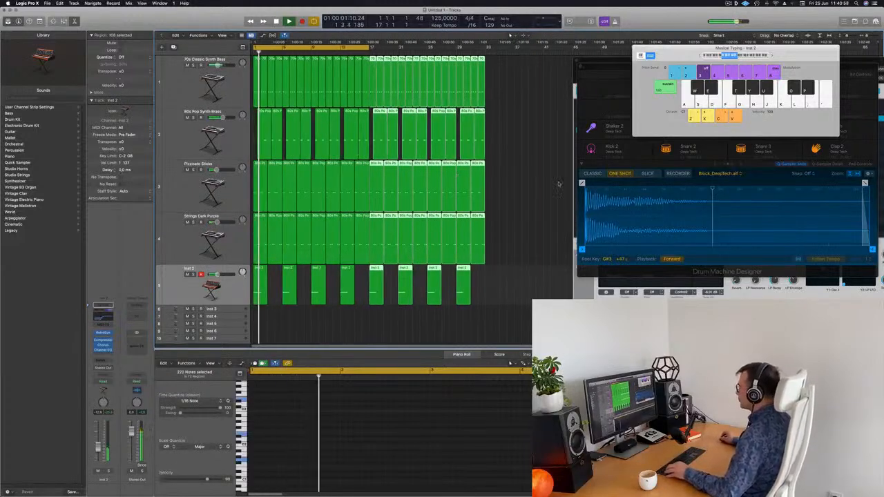
left_click(518, 192)
key("super+Up")
key("super+Up")
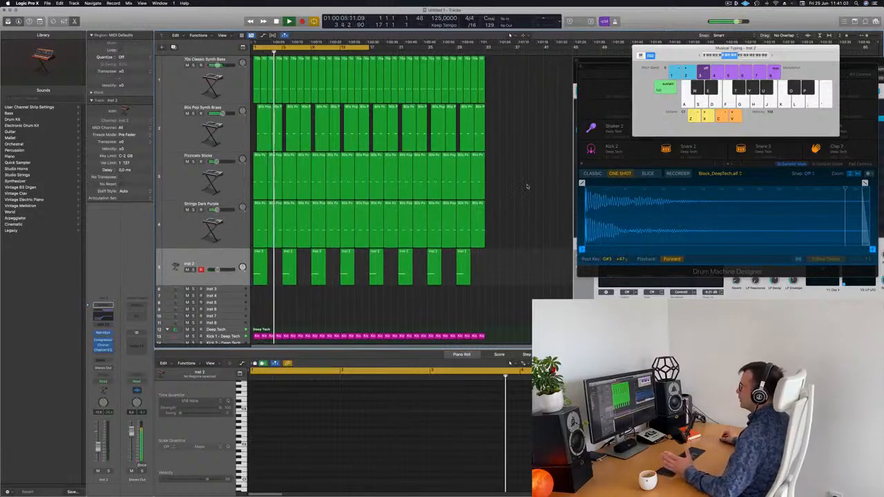
- Duplicate the 70s Classic Synth Bass track with its settings and move the empty copy above the original
scroll(521, 196, "down", 3)
scroll(521, 196, "up", 3)
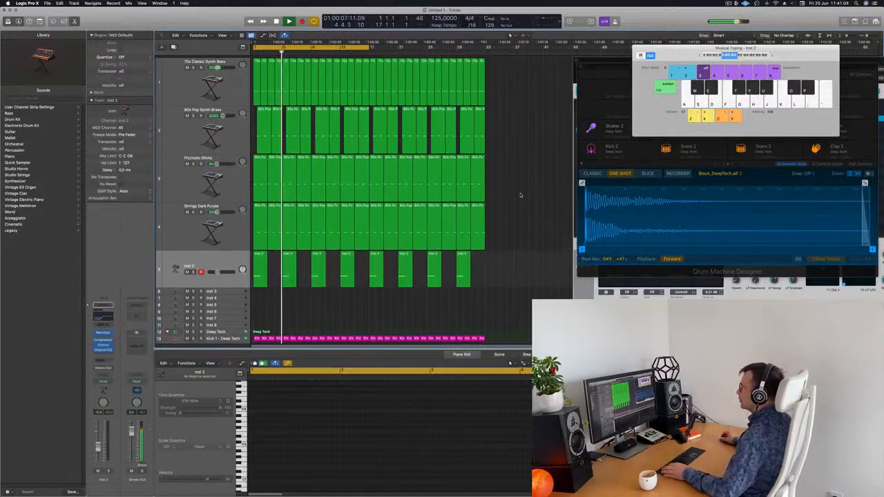
scroll(521, 195, "down", 1)
scroll(521, 194, "up", 2)
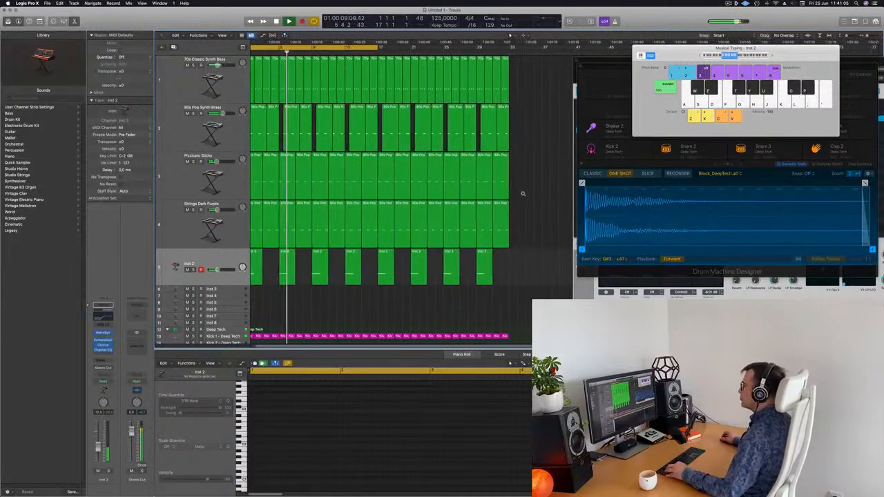
scroll(522, 195, "down", 3)
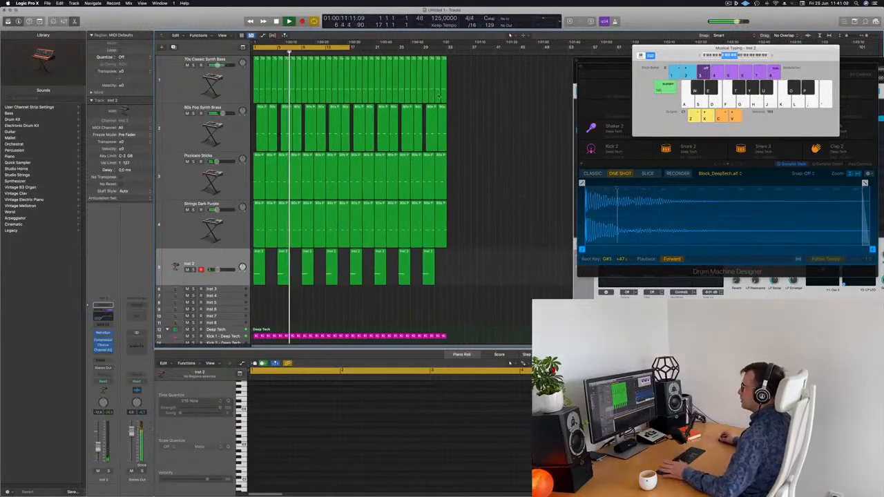
left_click(178, 87)
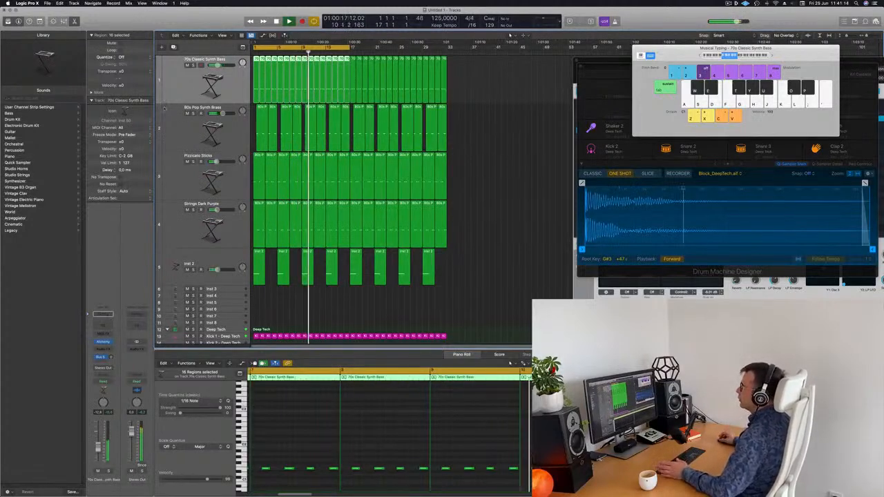
key("Return")
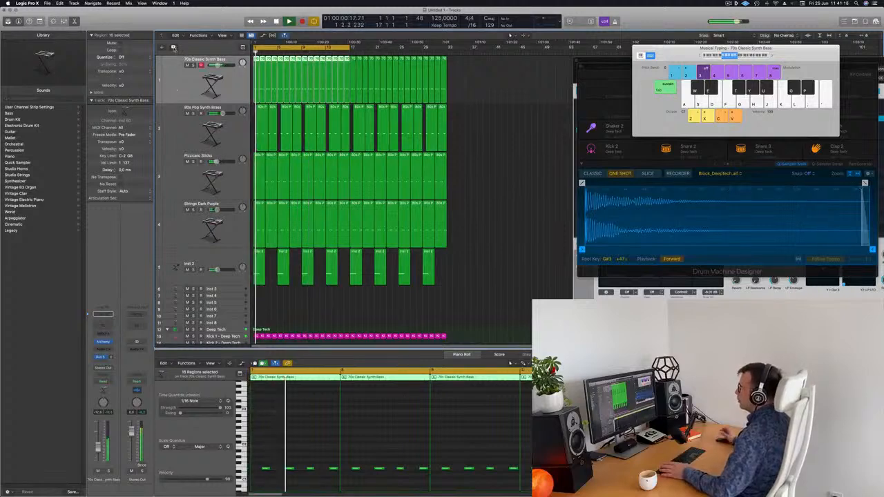
left_click(174, 47)
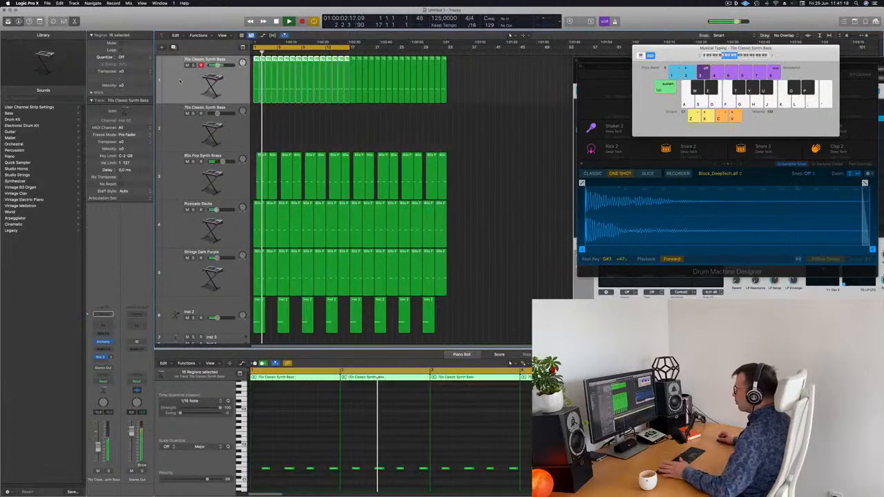
left_click(180, 134)
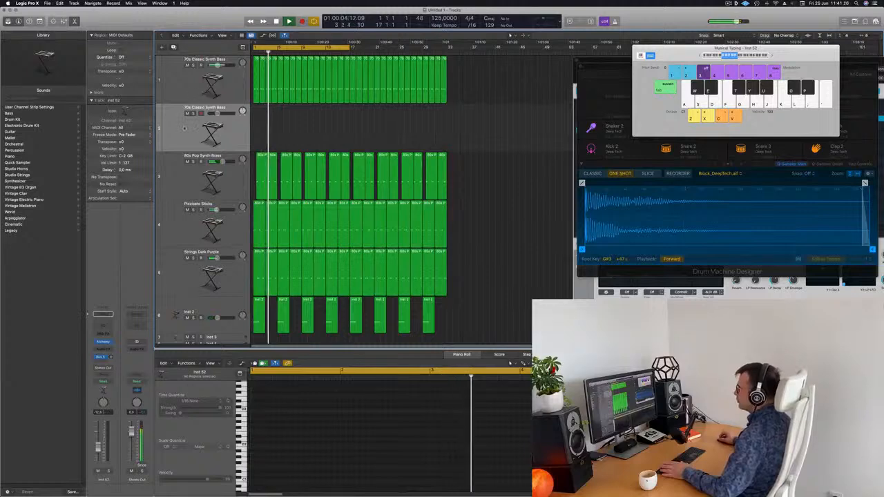
left_click_drag(185, 128, 184, 80)
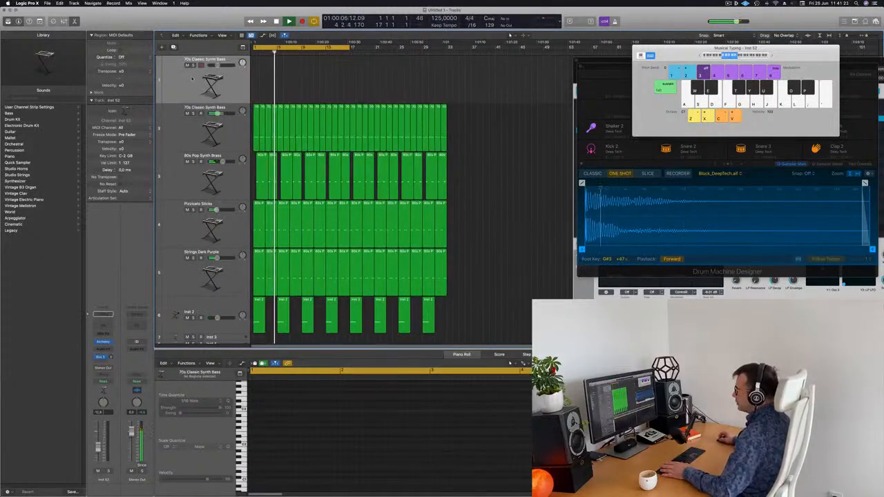
- Open the duplicated track's Alchemy instrument and filter its presets to the Brass category
left_click(102, 357)
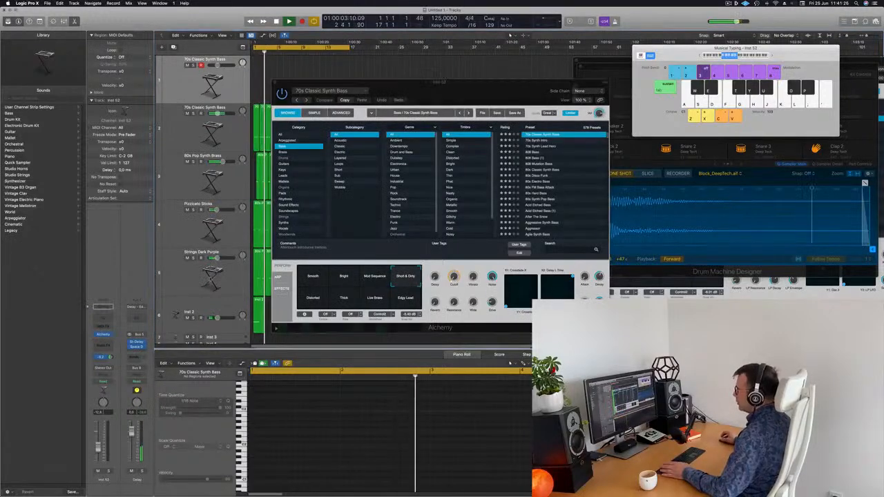
key("space")
left_click_drag(428, 92, 494, 118)
- Extend the cycle range to bar 33 so it covers the whole arrangement
left_click_drag(348, 47, 440, 51)
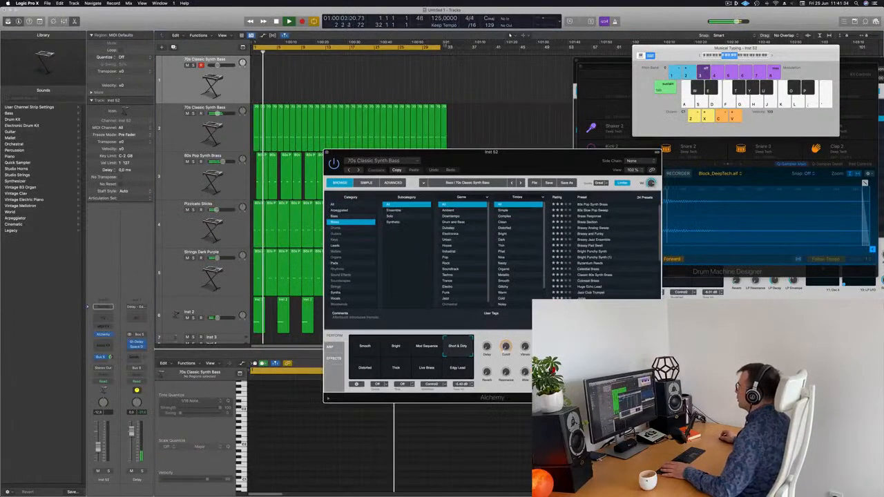
left_click(440, 49)
left_click(436, 49)
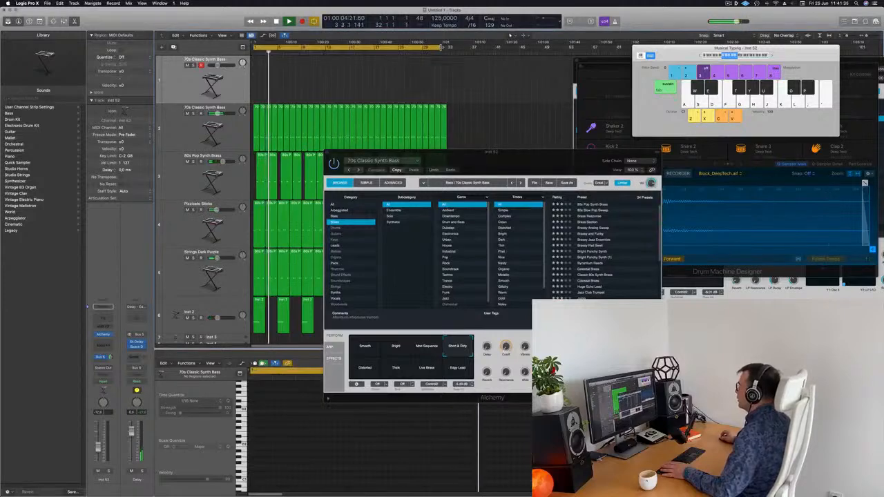
left_click_drag(440, 49, 448, 48)
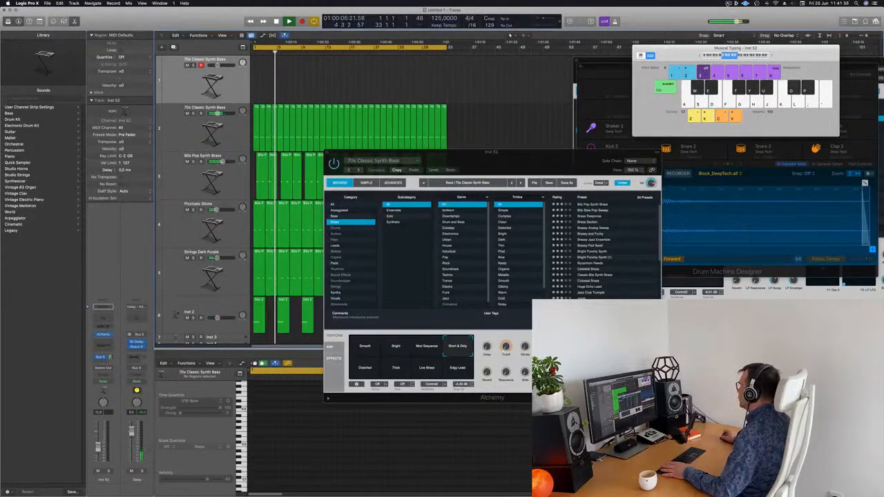
left_click(728, 4)
- Load the Brass Response preset on the duplicated track and shift the Musical Typing keyboard to a higher octave
left_click_drag(514, 162, 512, 101)
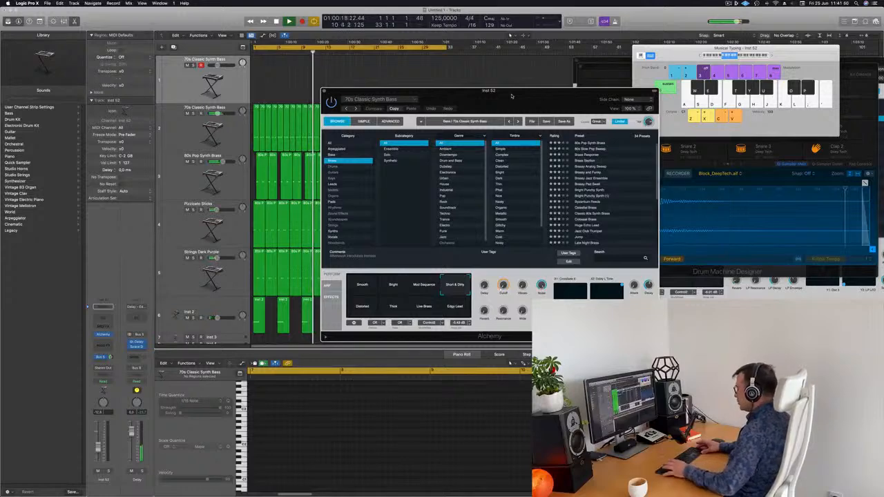
left_click_drag(512, 96, 498, 84)
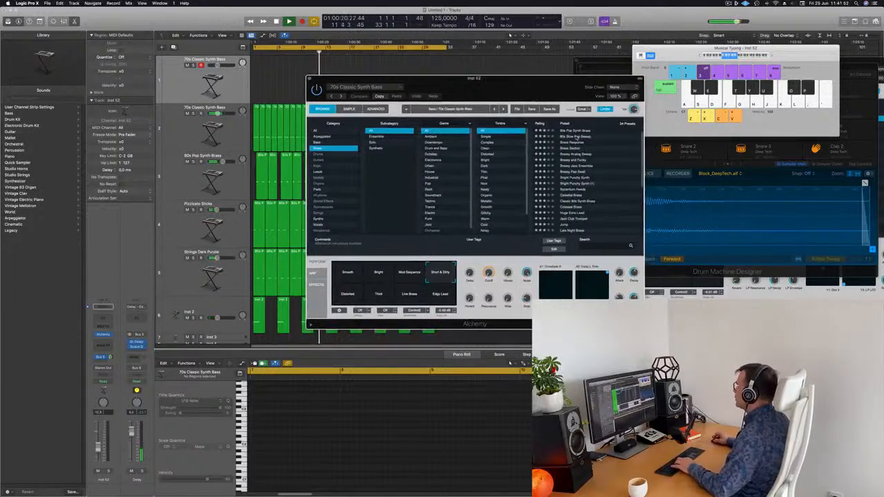
left_click(570, 143)
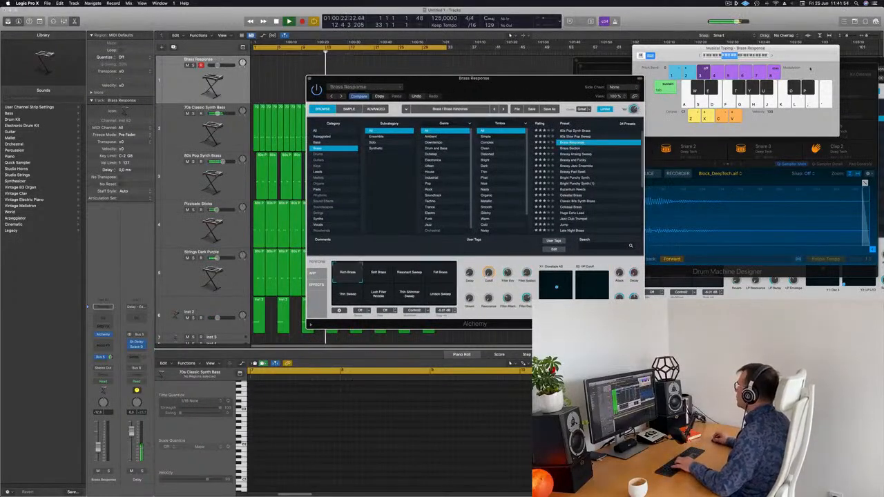
left_click(770, 57)
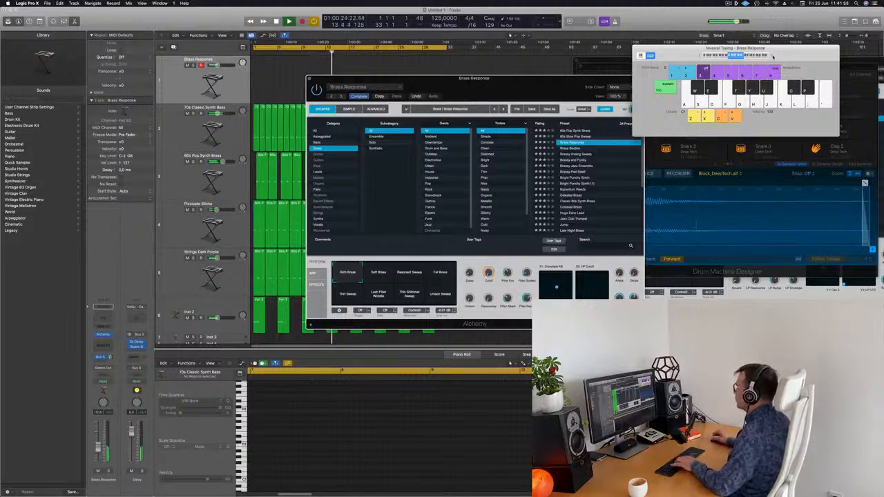
- Play test notes with the Brass Response sound over the running track
key("h")
key("g")
key("h")
key("j")
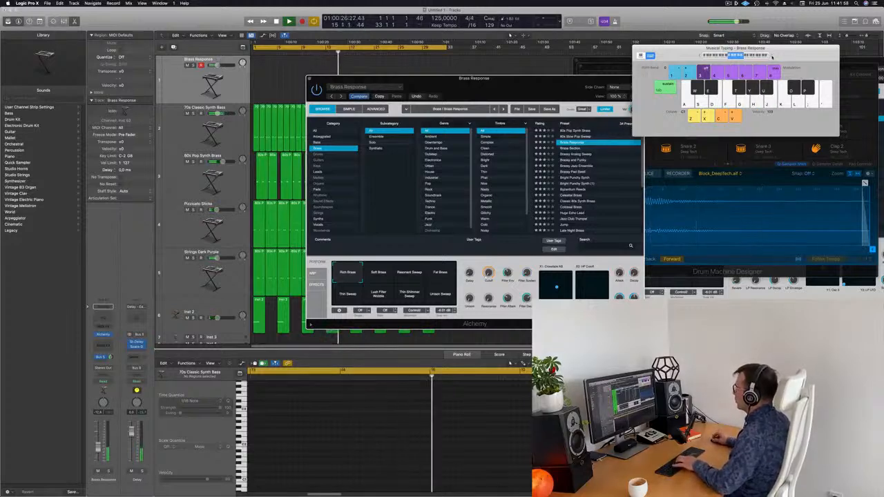
key("j")
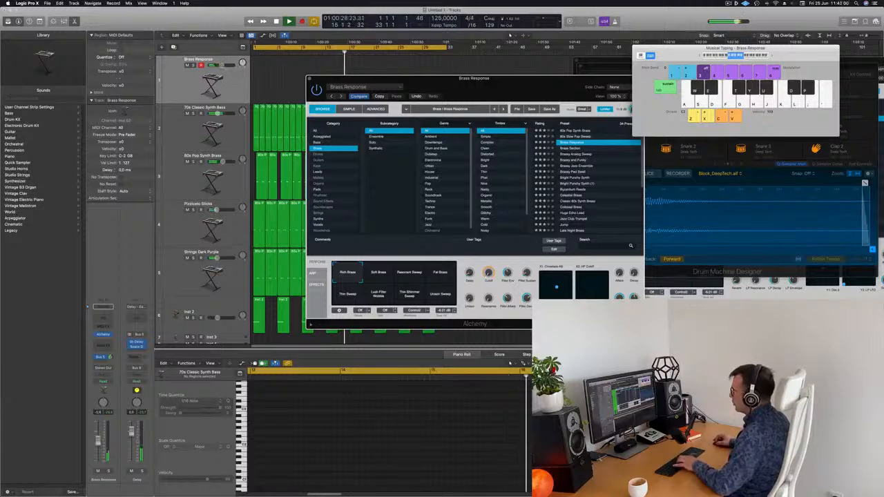
left_click(458, 338)
left_click(488, 273)
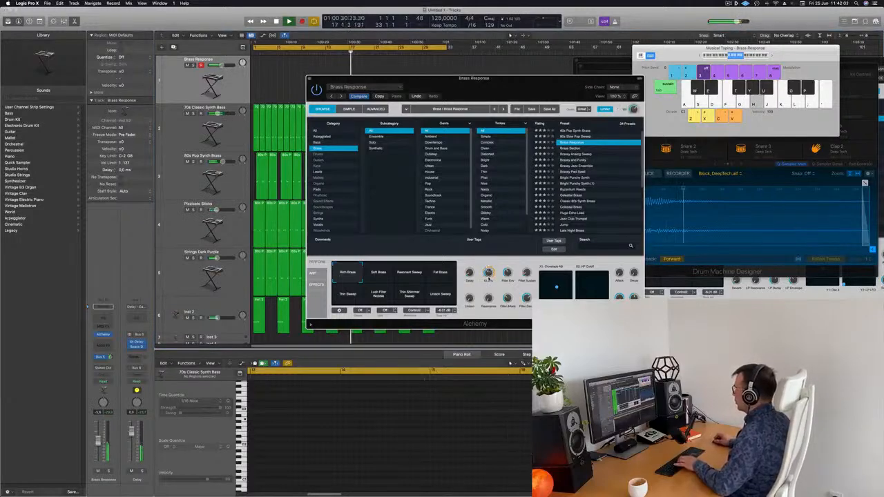
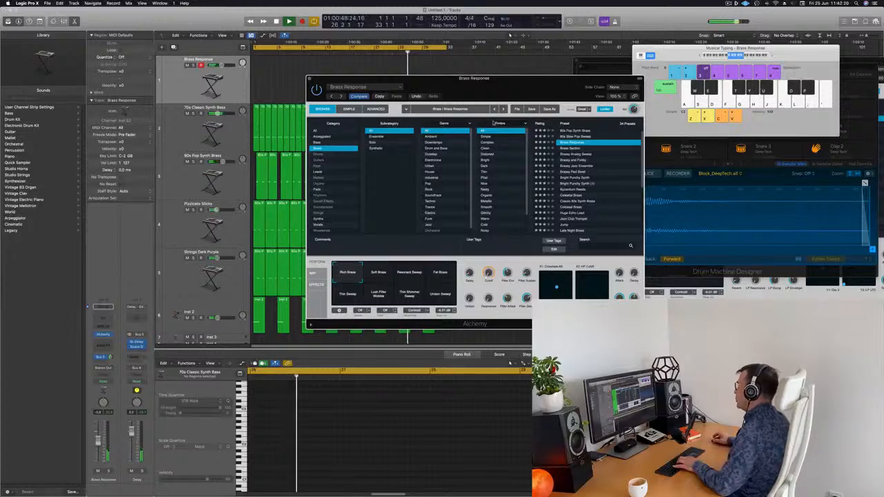
- Switch Brass Response to its Soft Brass variation and move Musical Typing up another octave
left_click_drag(507, 79, 527, 87)
left_click(399, 282)
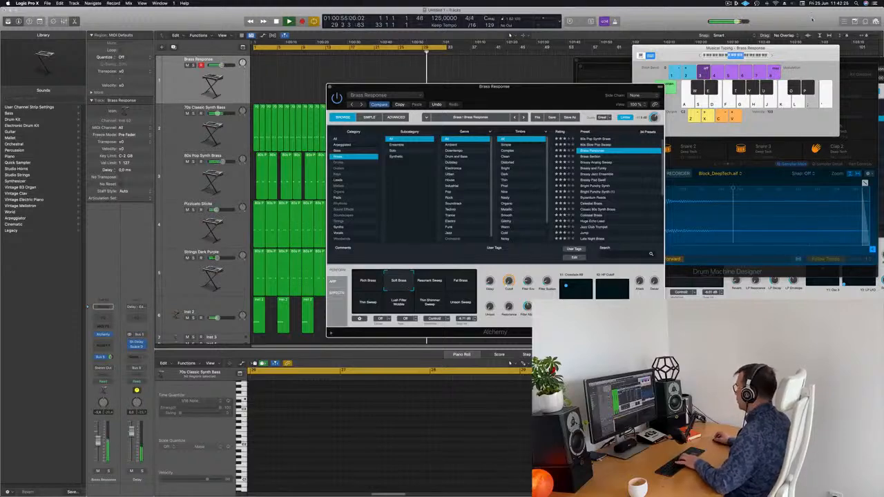
left_click(771, 55)
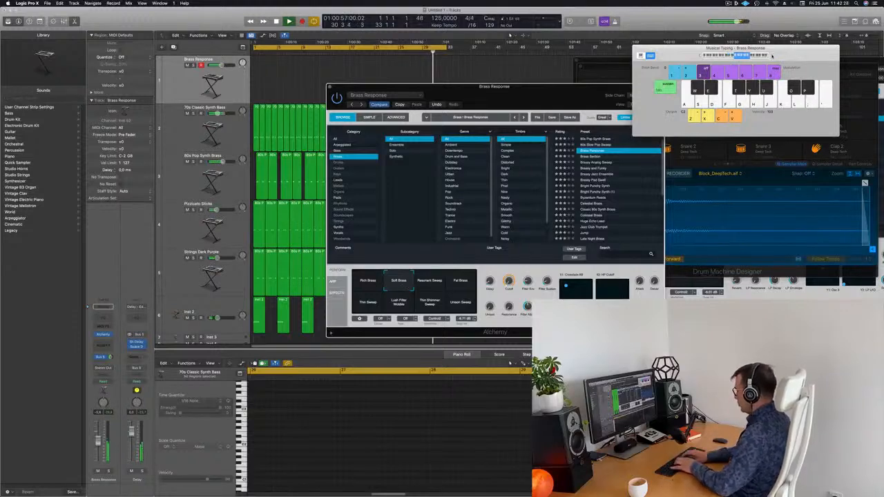
- Play trial melody phrases with the Soft Brass variation of Brass Response over the looping track
key("d")
key("semicolon")
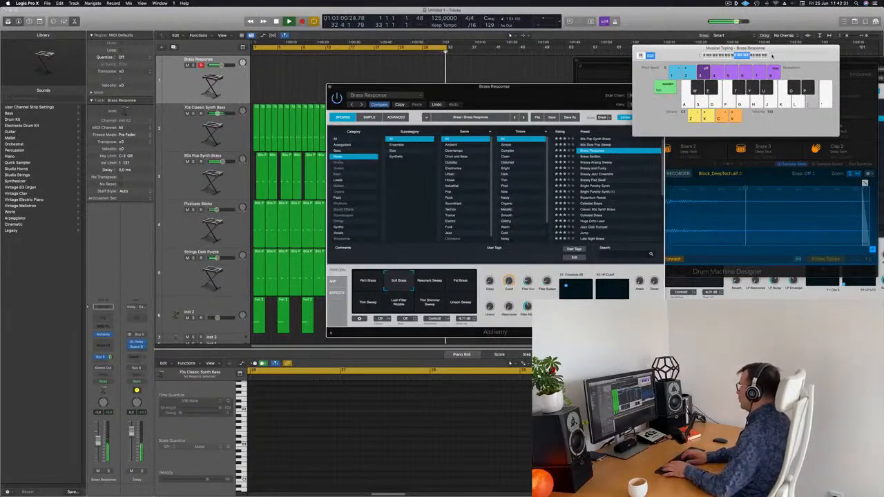
key("l")
key("apostrophe")
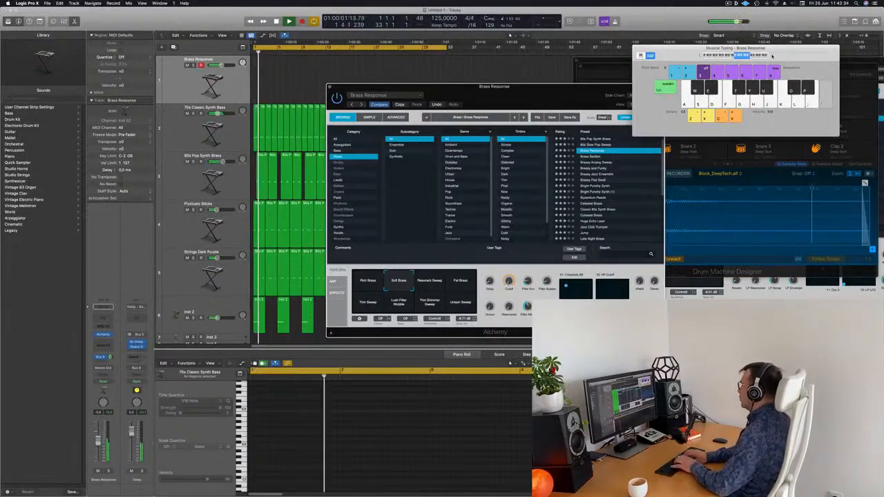
key("j")
key("apostrophe")
key("semicolon")
key("l")
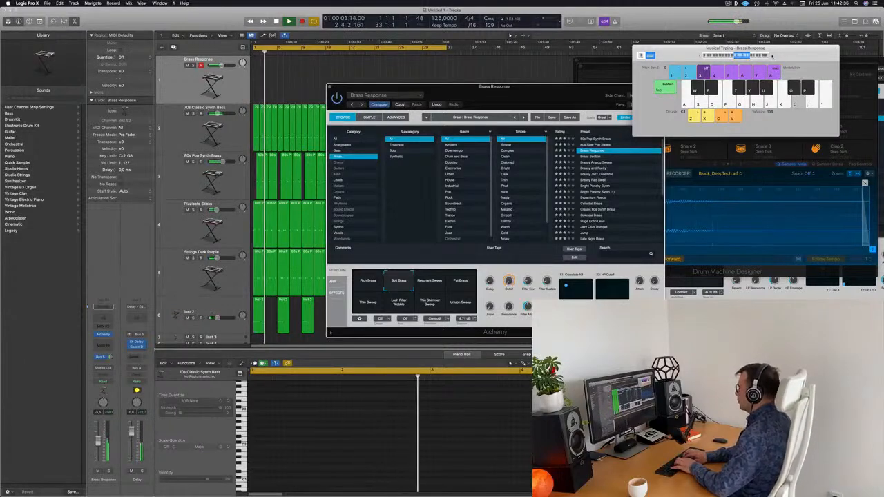
key("apostrophe")
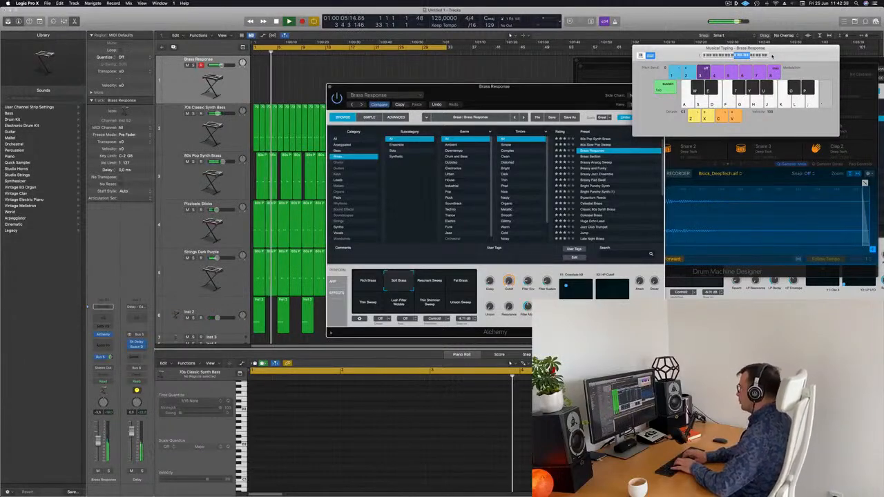
key("apostrophe")
key("semicolon")
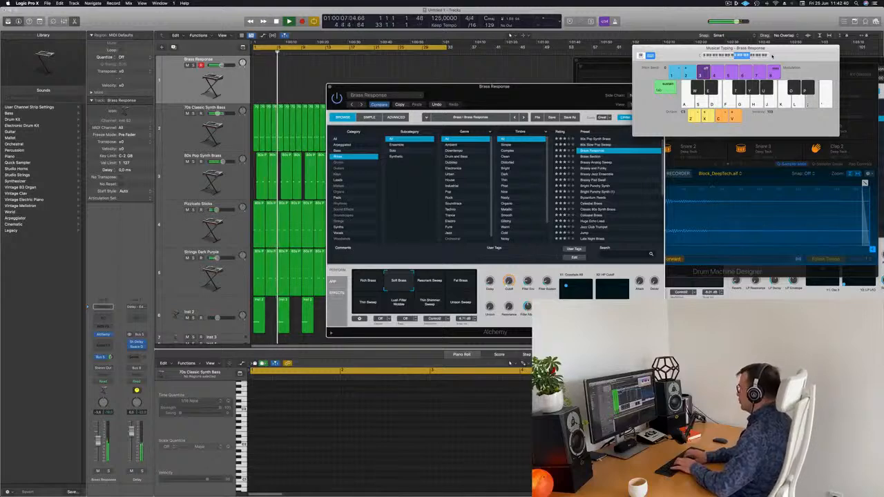
key("semicolon")
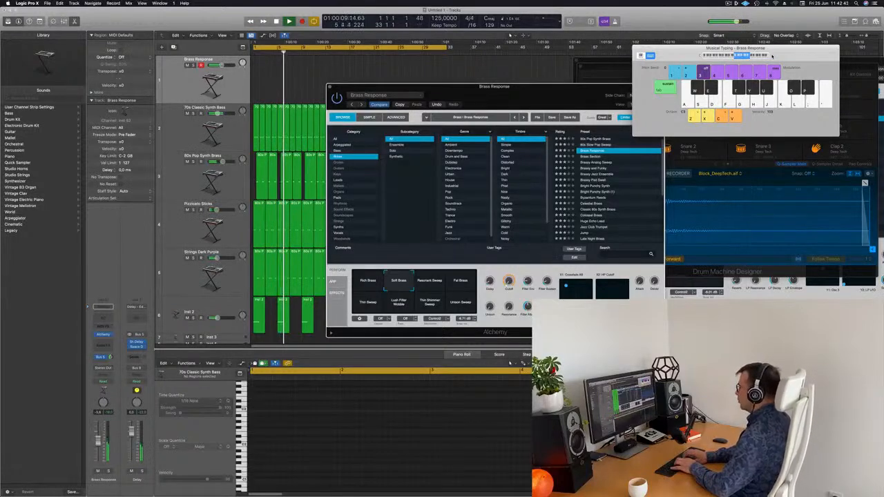
key("apostrophe")
key("semicolon")
key("l")
key("g")
key("apostrophe")
key("semicolon")
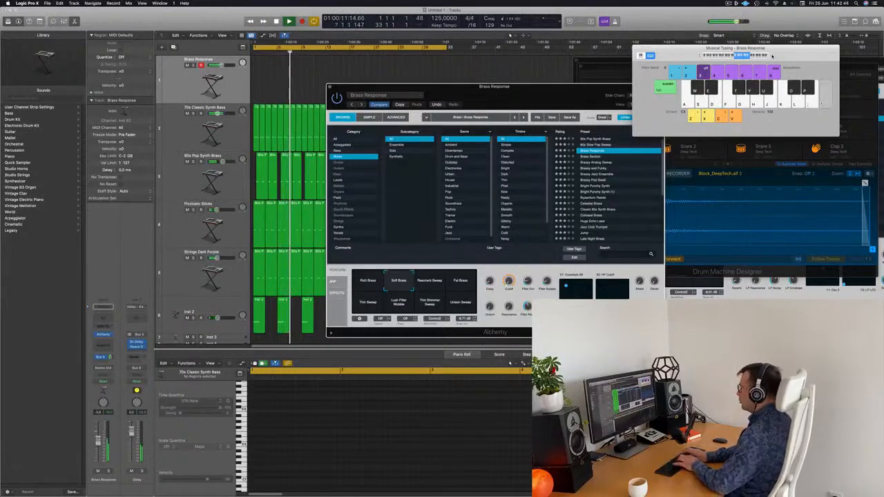
key("semicolon")
key("l")
key("k")
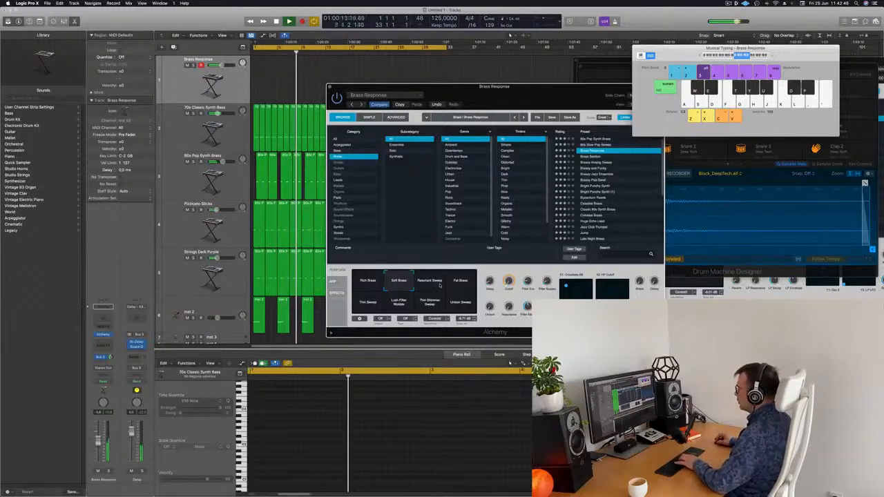
- Audition the remaining Brass Response variations, including Thin Sweep, Lush Filter Wobble, Thin Shimmer Sweep and Unison Sweep, with short test notes
left_click(440, 286)
key("k")
left_click(372, 304)
key("k")
key("l")
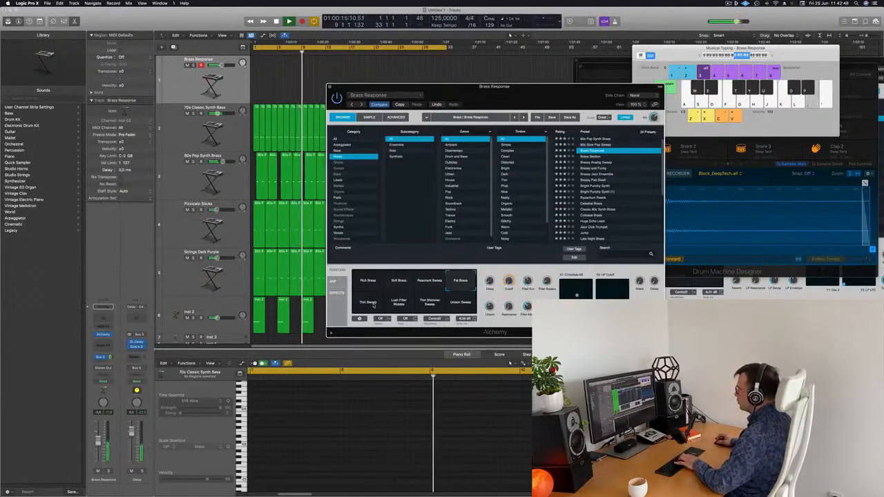
key("k")
key("l")
key("semicolon")
key("j")
key("h")
left_click(397, 306)
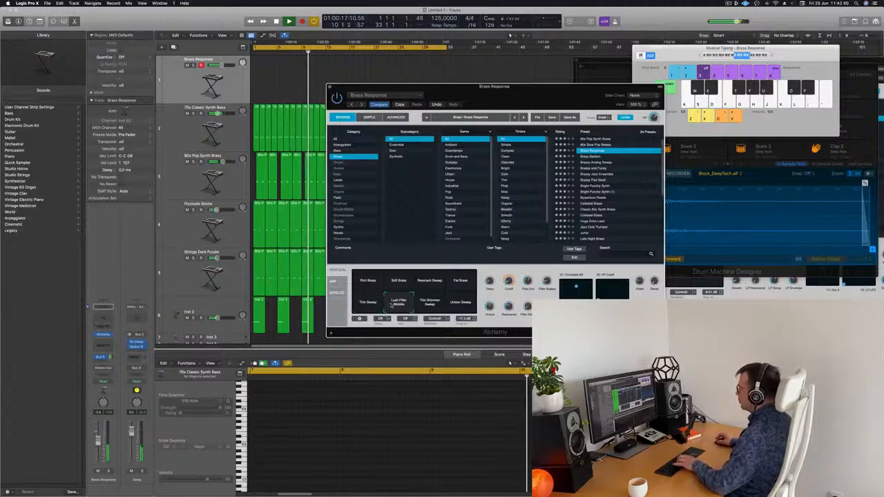
key("j")
left_click(430, 303)
key("h")
left_click(461, 303)
key("j")
key("k")
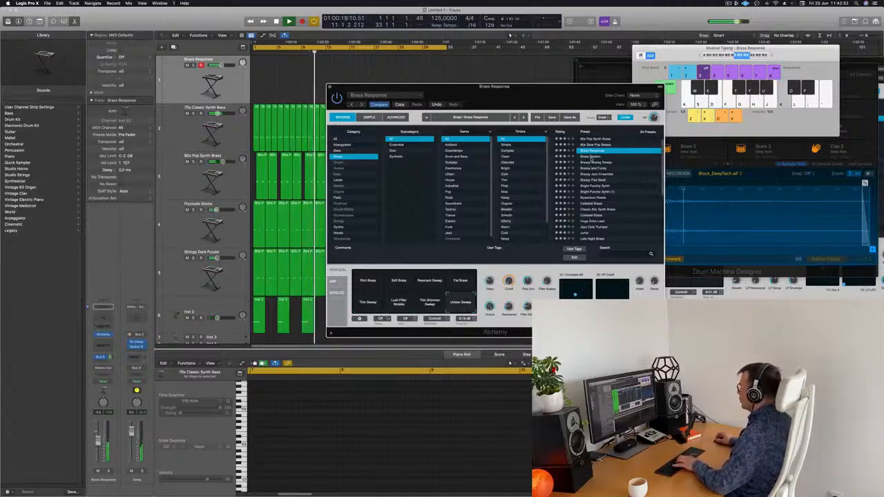
- Audition the Brass Section, Brassy Analog Sweep and Brassy and Funky presets with test notes over the track
left_click(591, 157)
key("h")
key("j")
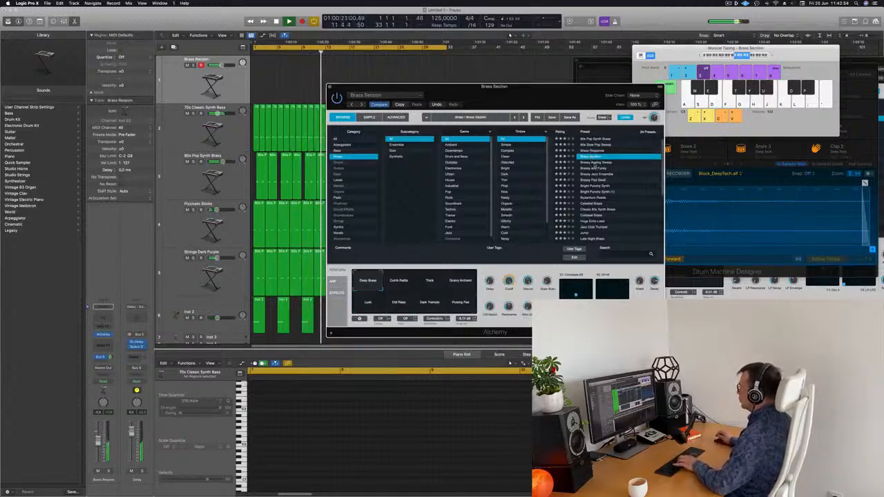
key("h")
key("j")
left_click(593, 168)
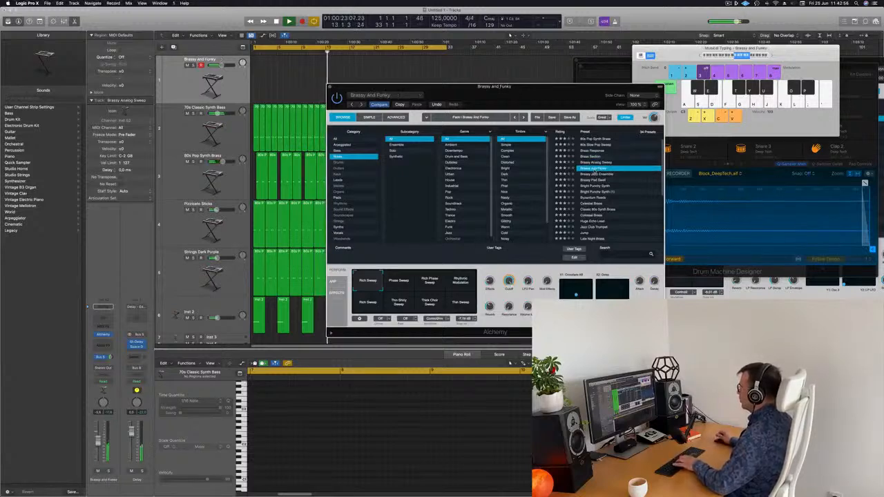
key("j")
key("k")
key("h")
key("g")
key("f")
key("f")
key("d")
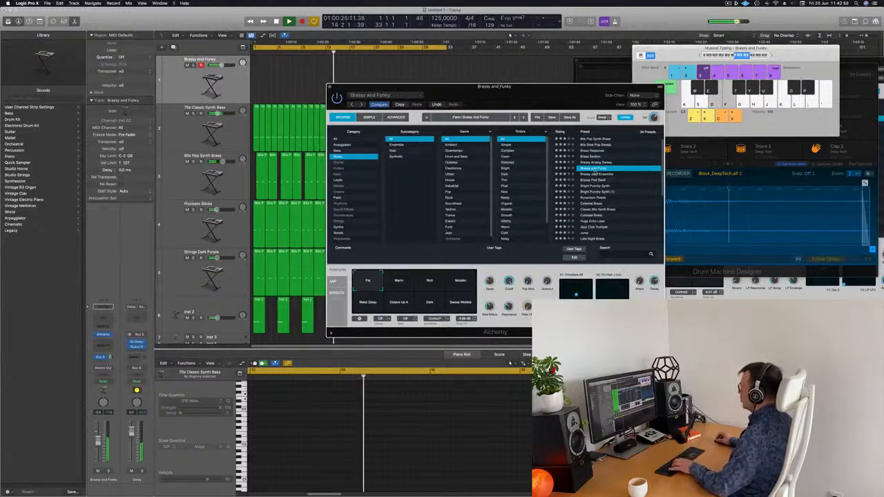
- Load the Brassy Pad Swell preset in Alchemy and try a few notes with it
left_click(594, 180)
key("d")
key("f")
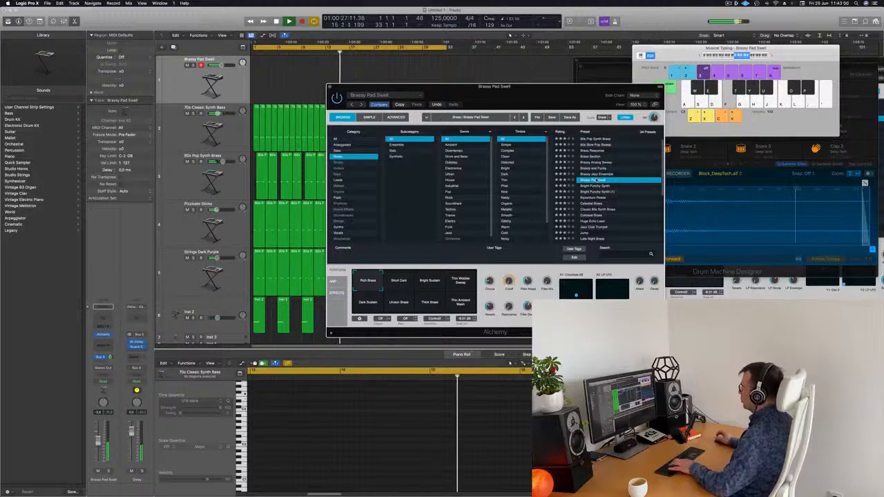
key("l")
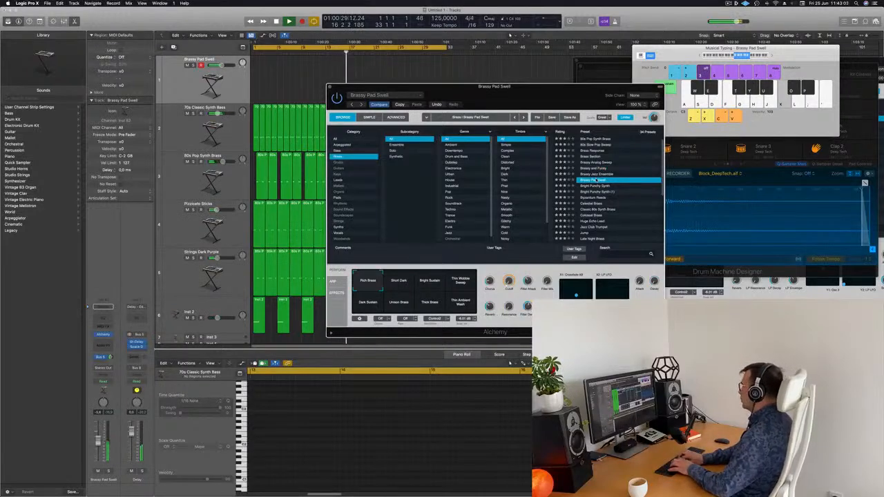
key("d")
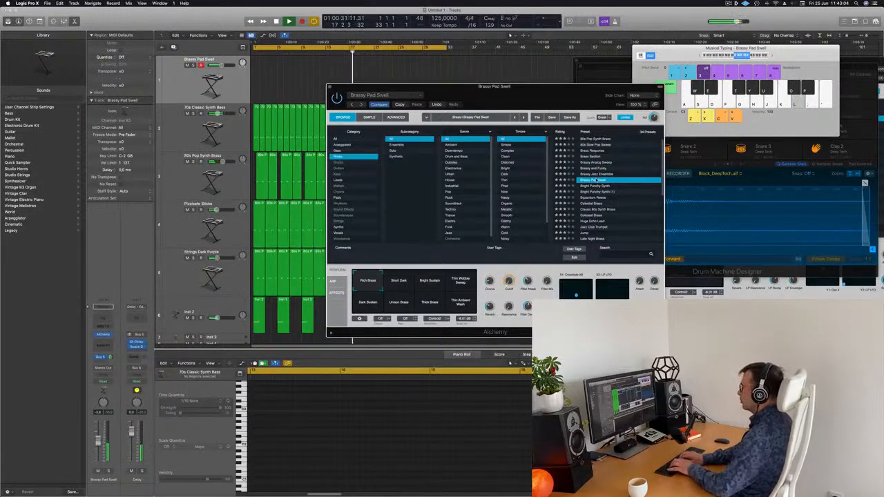
- Add a Bus 7 send to the Brassy Pad Swell track and insert a stereo SilverVerb on its aux channel
left_click(100, 357)
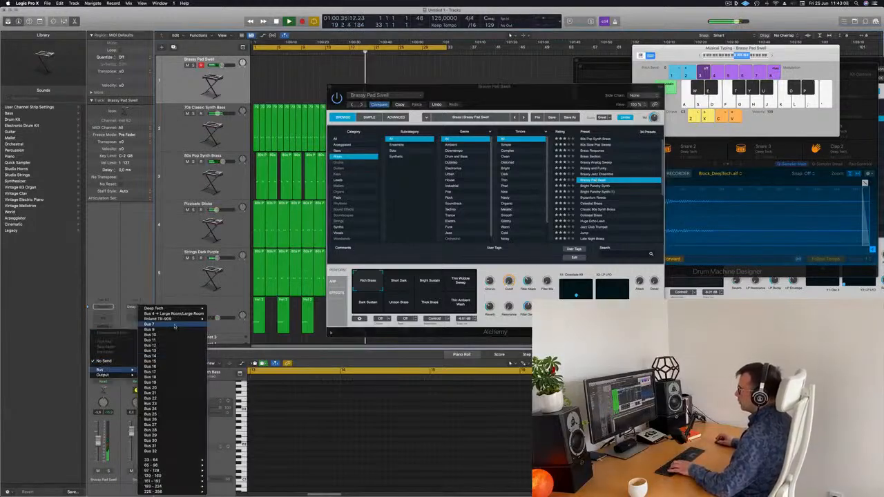
left_click(149, 324)
left_click(138, 343)
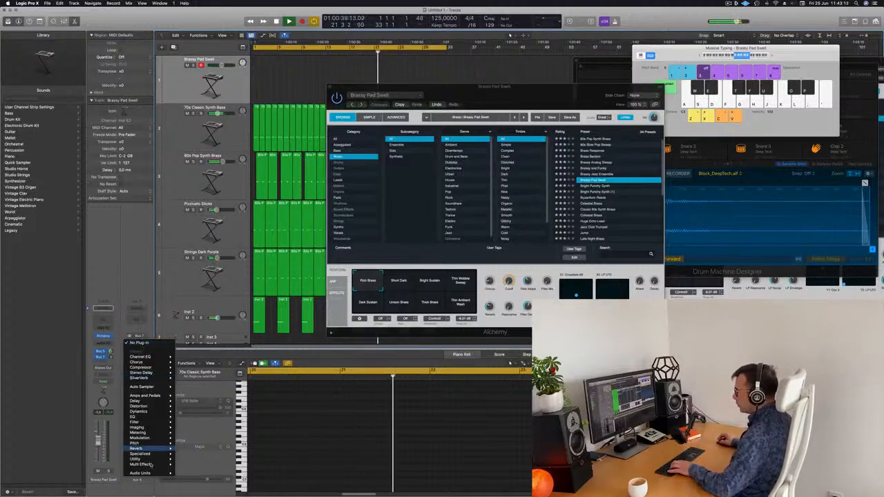
mouse_move(157, 402)
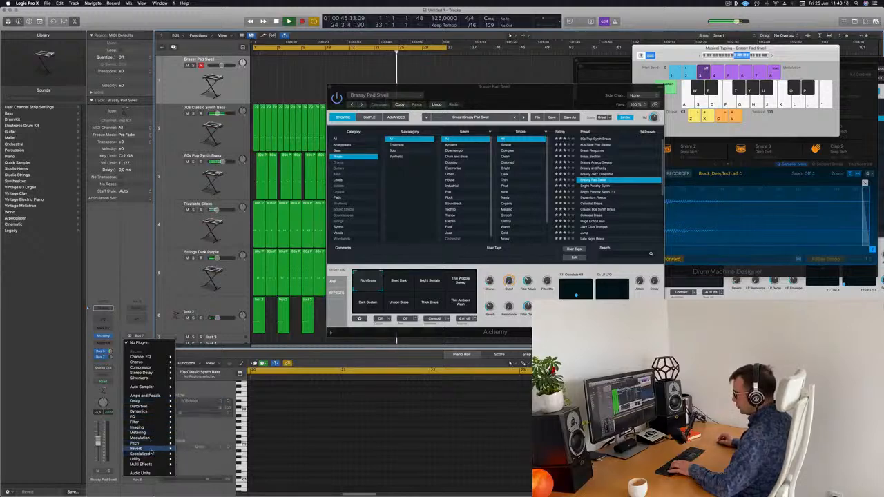
mouse_move(152, 449)
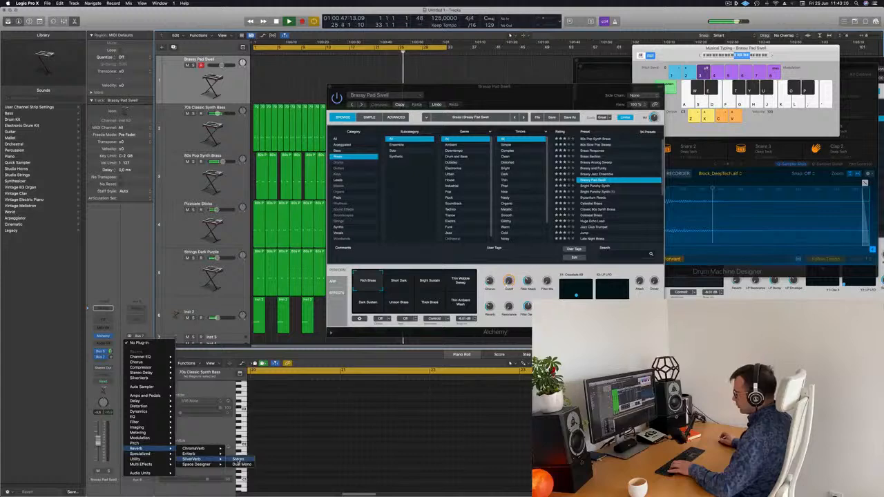
left_click(238, 459)
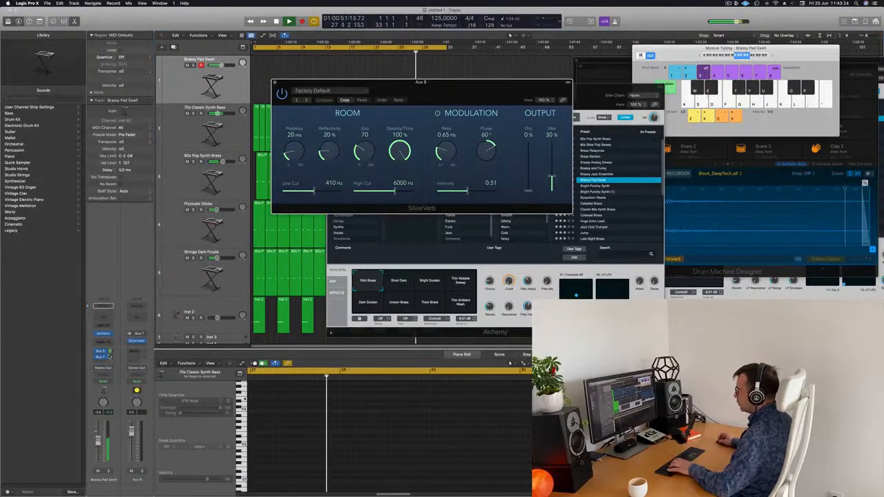
- Load the grandiose preset in SilverVerb and close the plug-in window
left_click(312, 91)
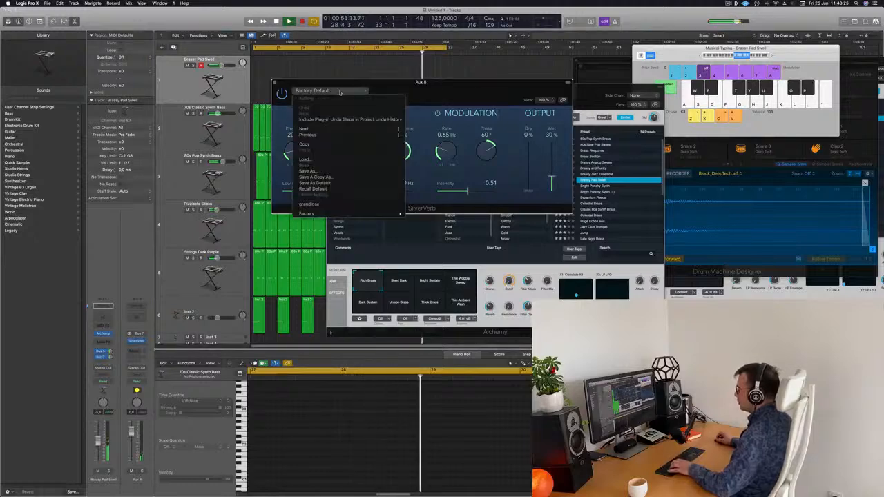
left_click(312, 204)
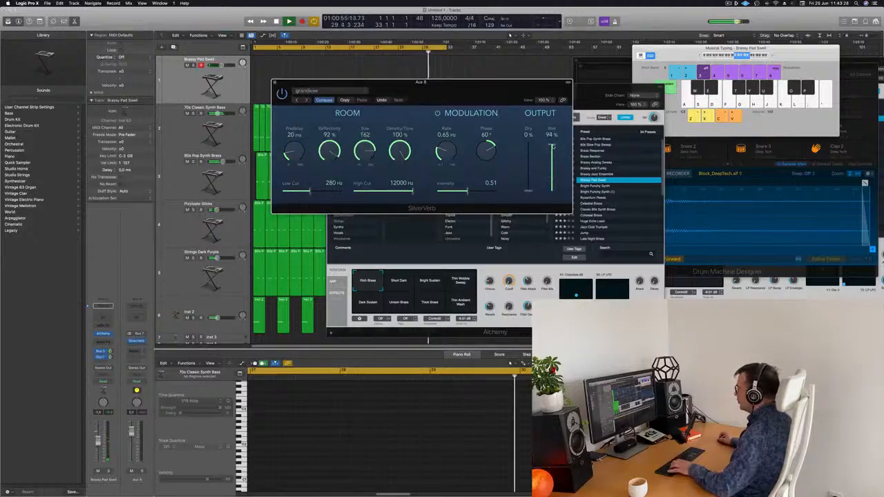
left_click(275, 83)
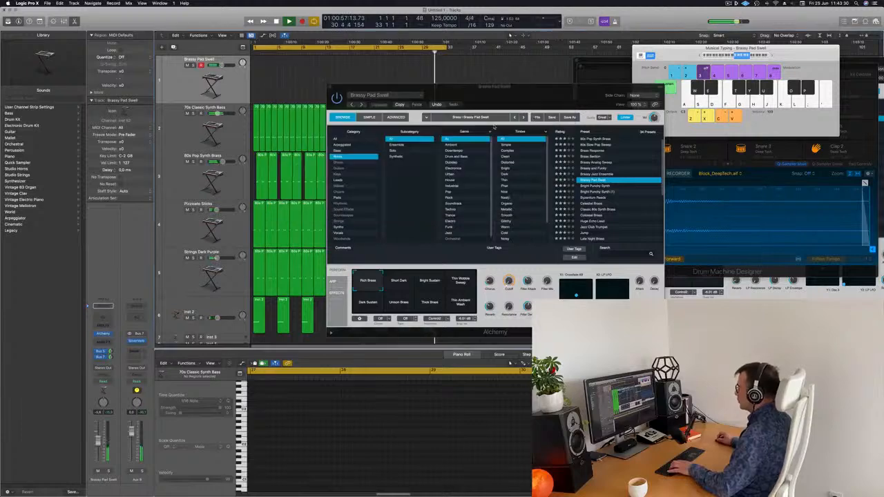
- Move the Alchemy window clear of the arrangement and rehearse the melody notes over the track
left_click_drag(586, 109, 771, 138)
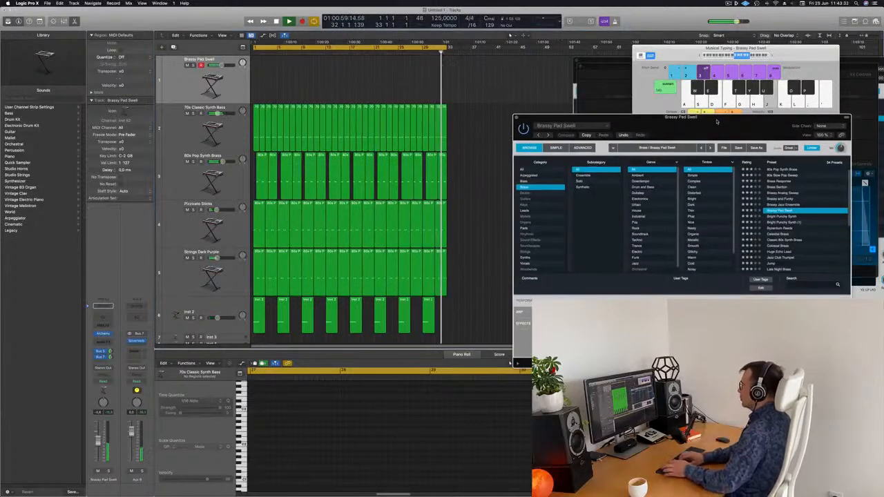
key("k")
key("l")
key("k")
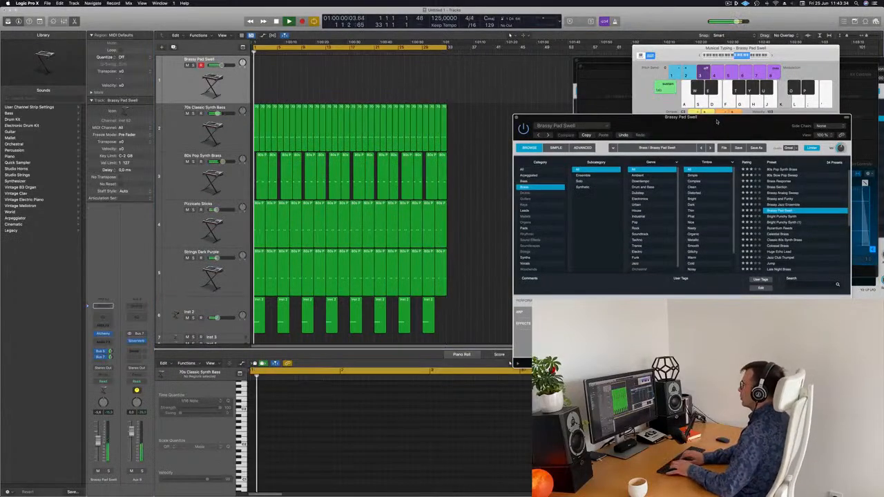
key("j")
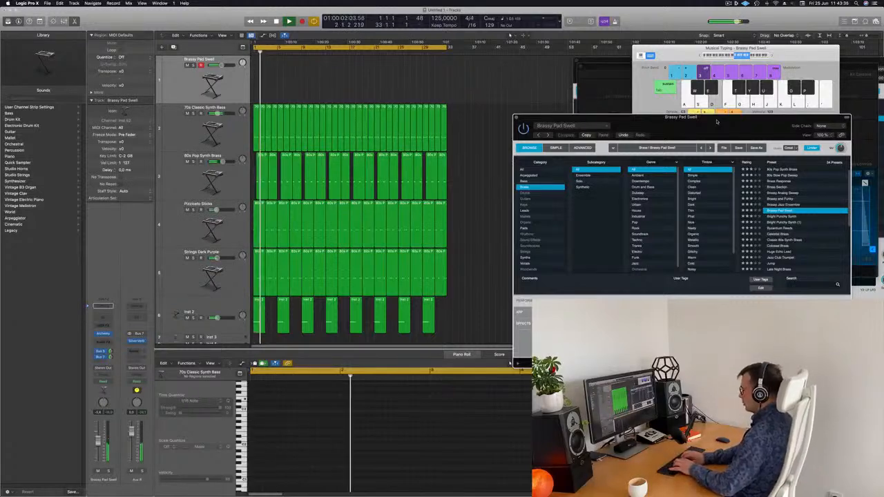
- Record the descending melody phrases on the Brassy Pad Swell track from bar 3 up to bar 16 over the playing track
key("r")
key("d")
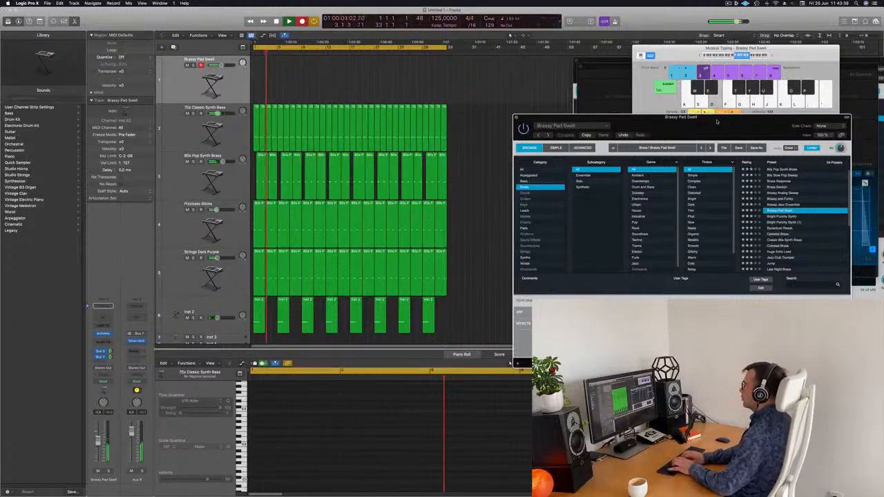
key("k")
key("j")
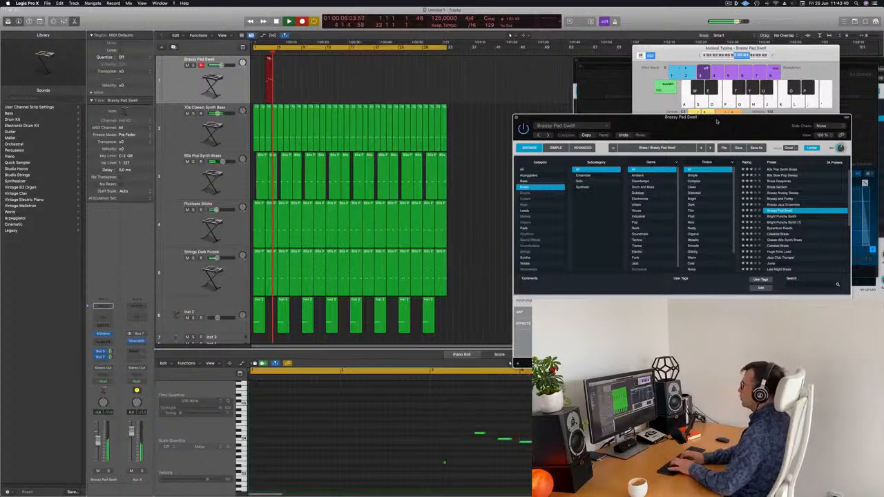
key("g")
key("d")
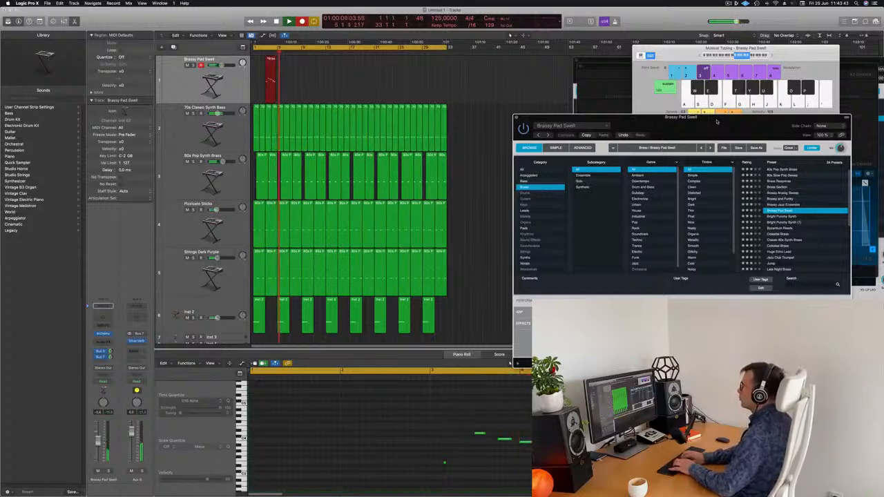
key("l")
key("k")
key("j")
key("g")
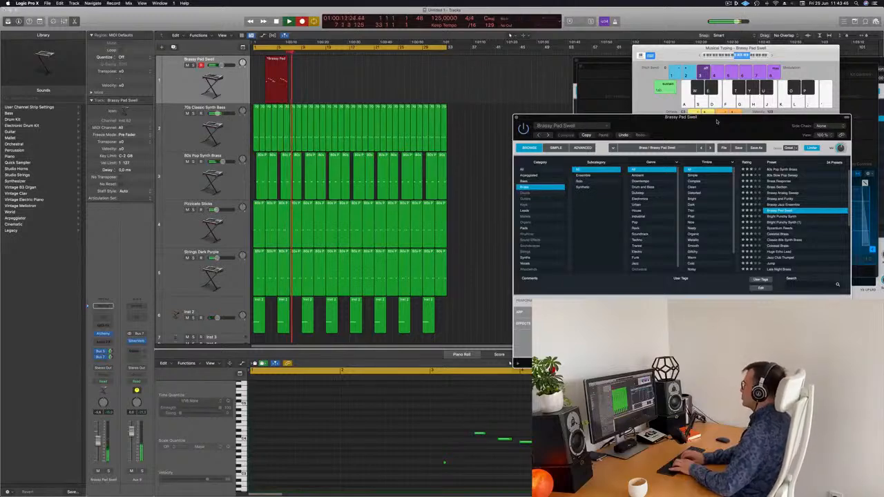
key("l")
key("k")
key("j")
key("g")
key("d")
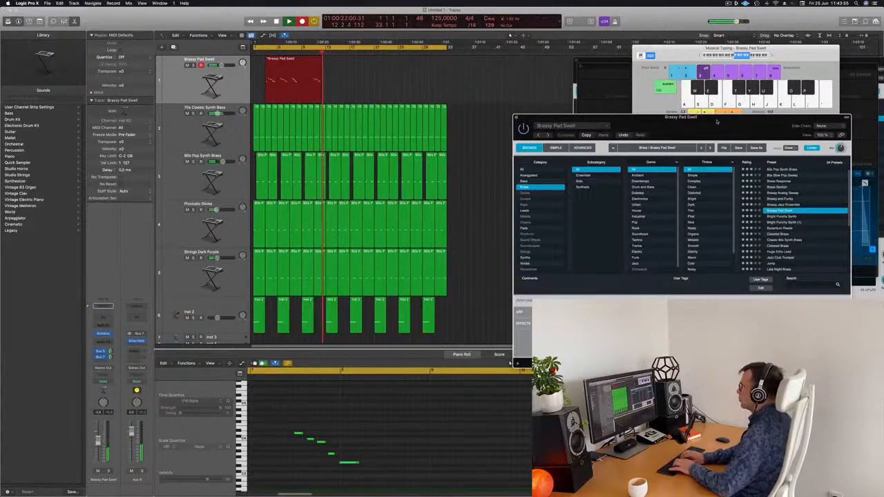
key("l")
key("k")
key("j")
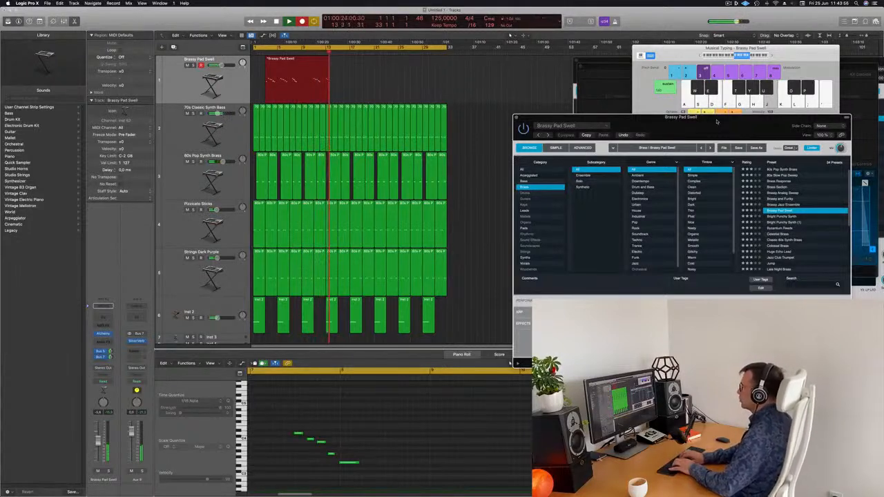
key("g")
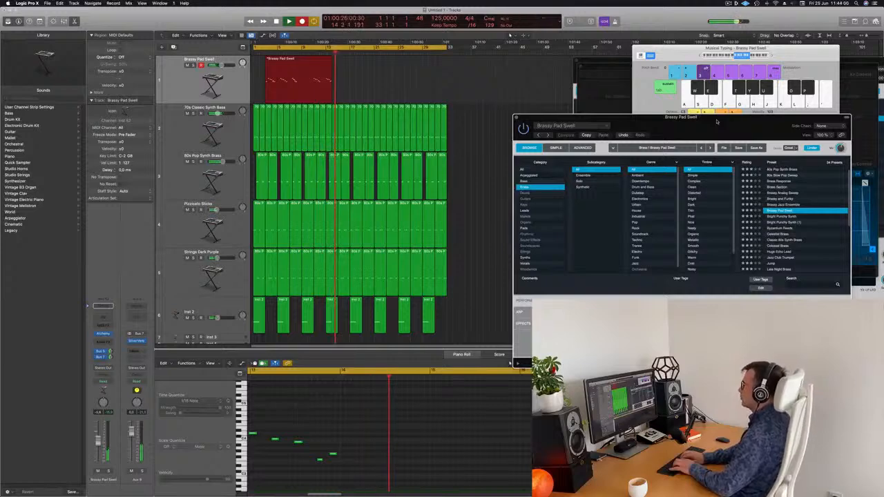
key("l")
key("k")
key("j")
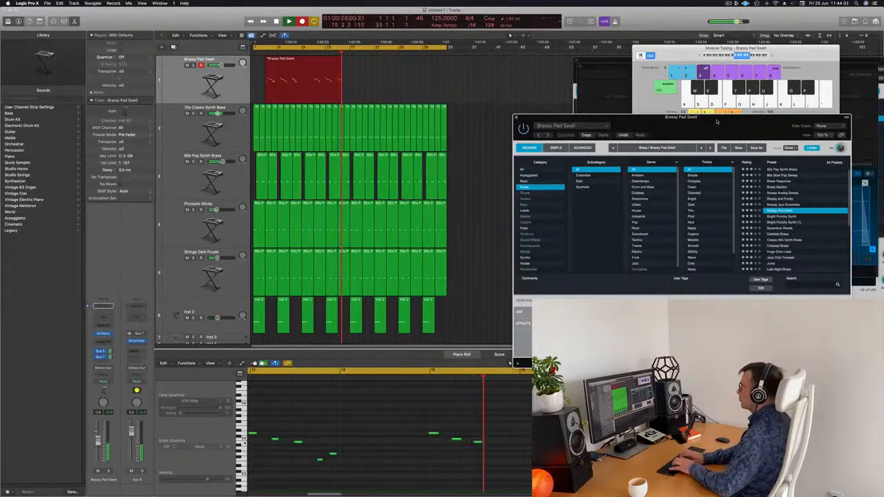
key("g")
key("space")
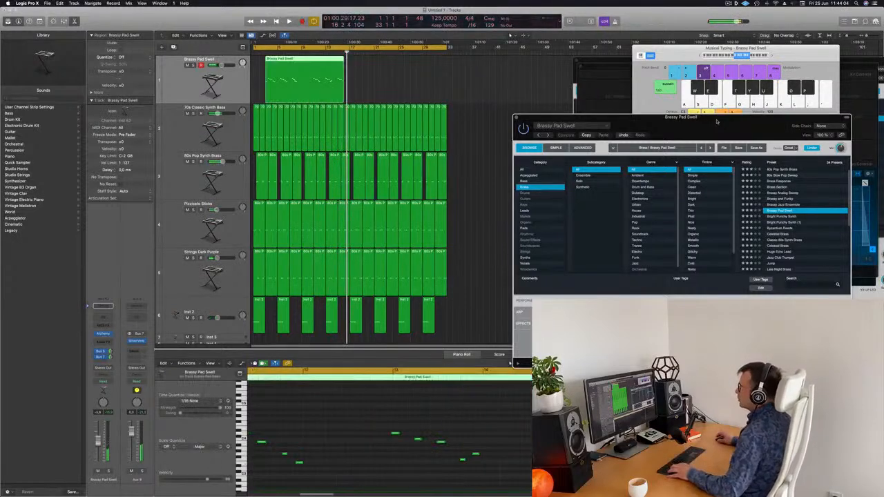
- Split the recorded Brassy Pad Swell region at bar 15, splitting the overlapping notes, and delete the part before it
left_click(338, 60, "super")
double_click(338, 60, "super")
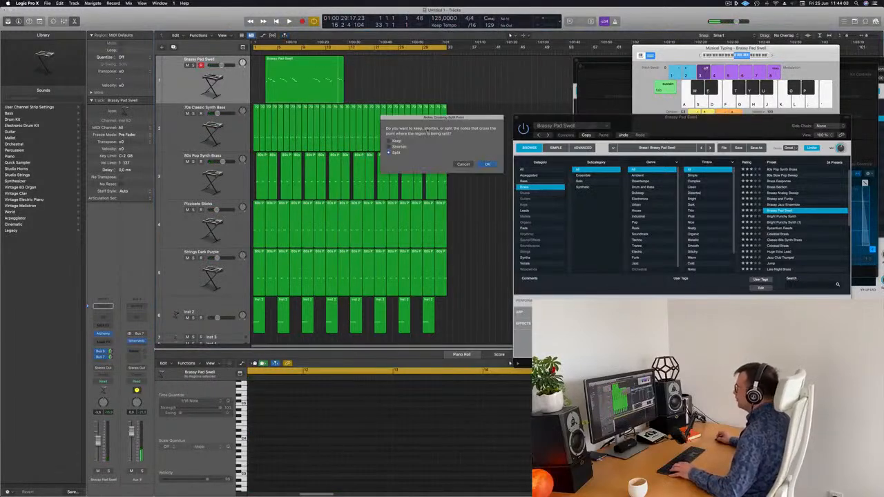
key("Return")
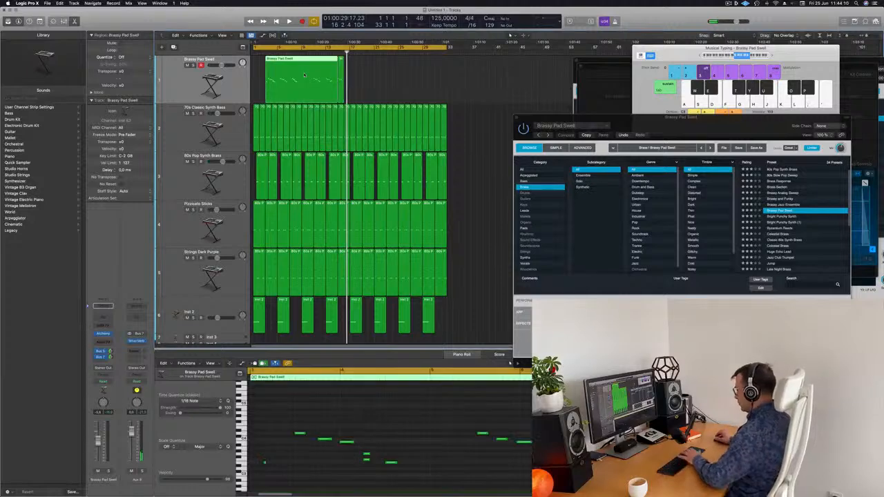
key("Delete")
- Move the remaining one-bar Brassy Pad Swell region to bar 1 and audition it with the piano roll open
left_click(341, 60)
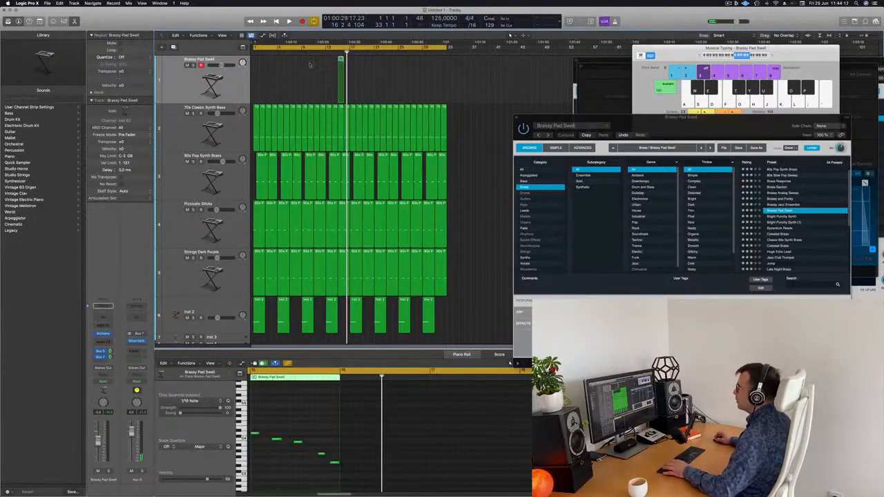
left_click_drag(340, 65, 256, 62)
left_click_drag(255, 101, 255, 100)
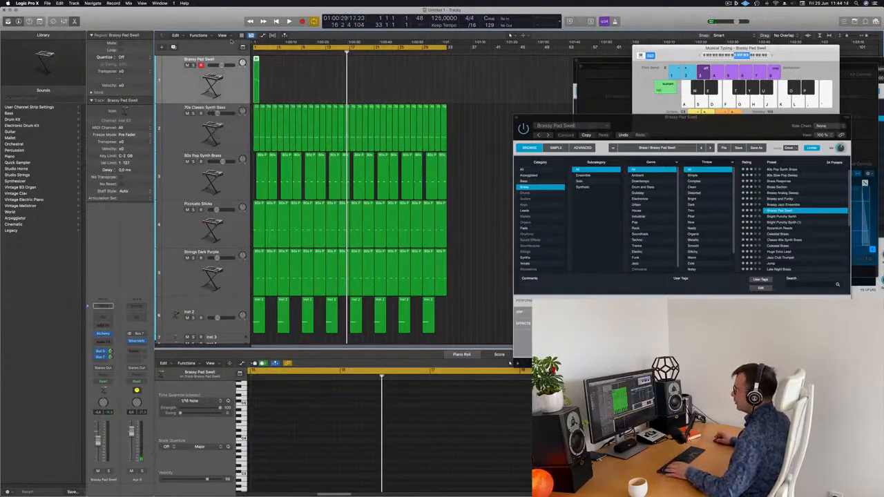
key("e")
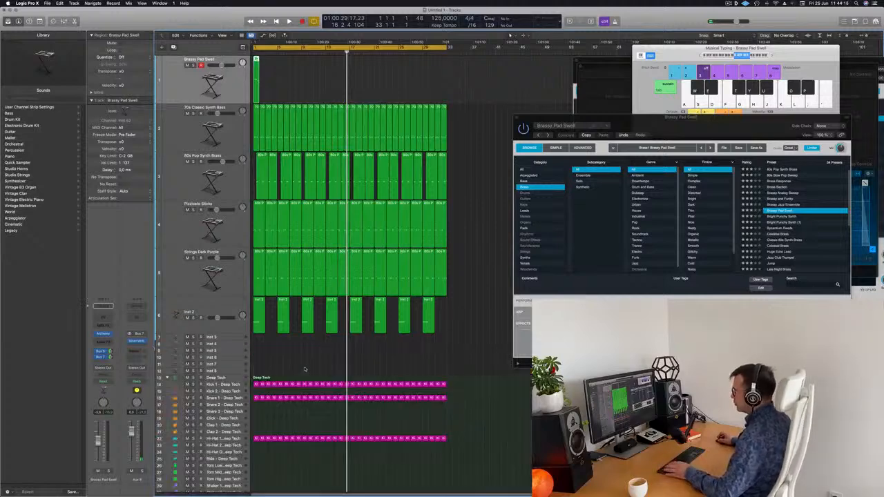
key("e")
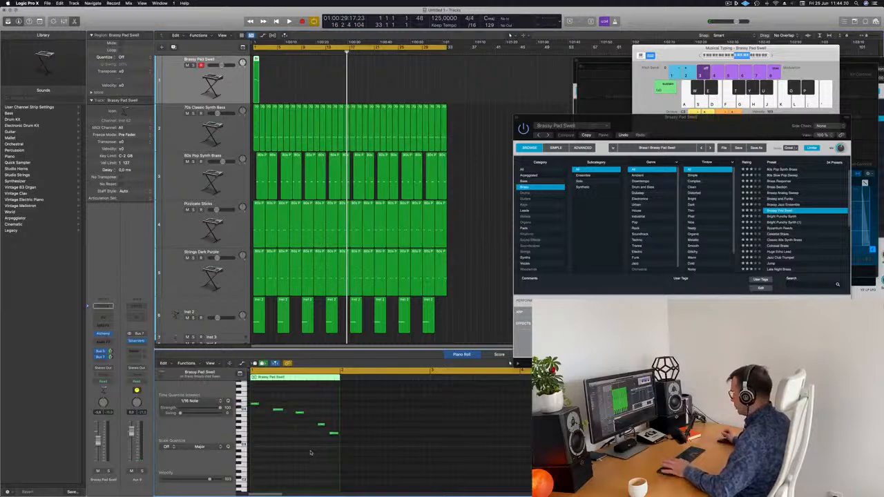
key("space")
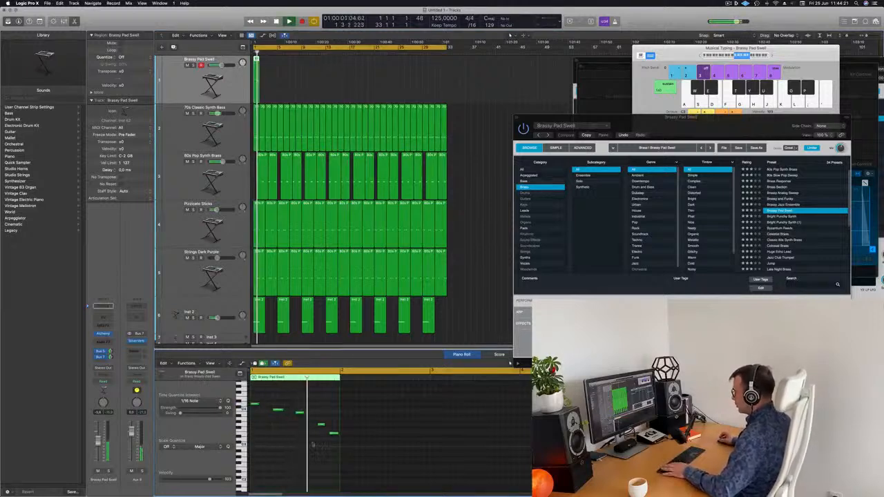
key("Return")
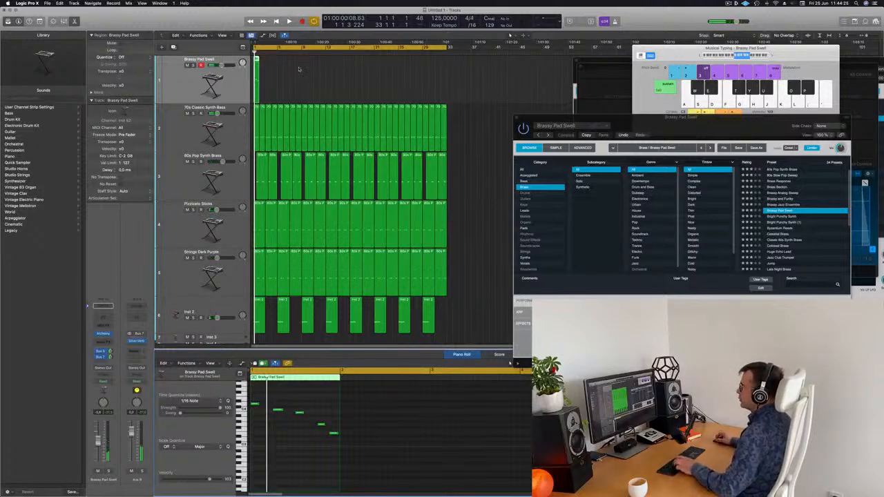
- Try repeating the one-bar Brassy Pad Swell region across bars 2 to 5 and delete the copies
left_click_drag(299, 69, 248, 83)
key("super+r")
key("super+r")
key("super+r")
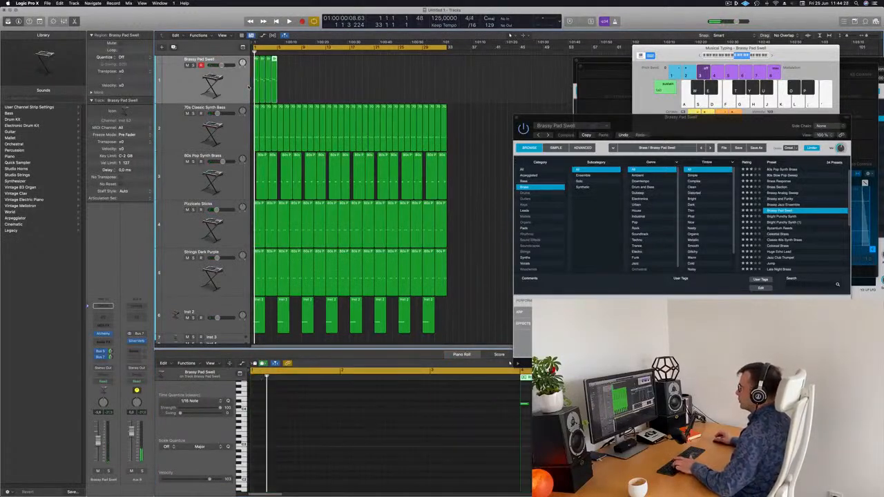
left_click(314, 85)
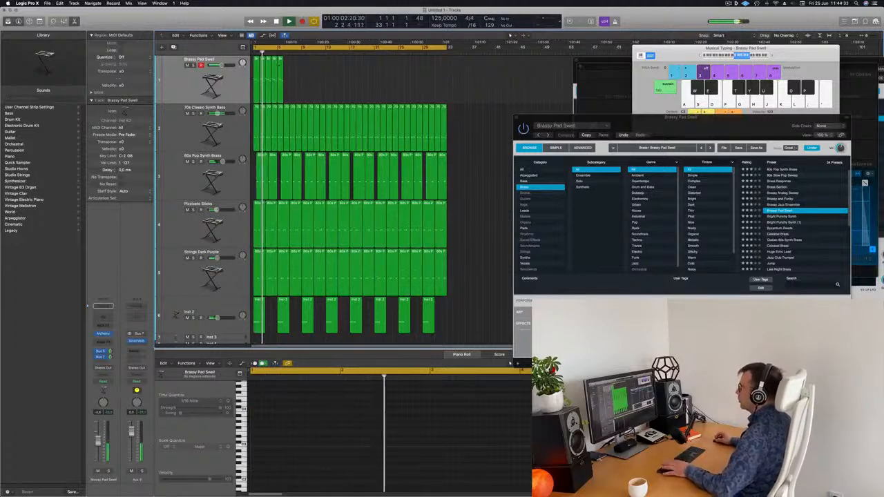
left_click(255, 73)
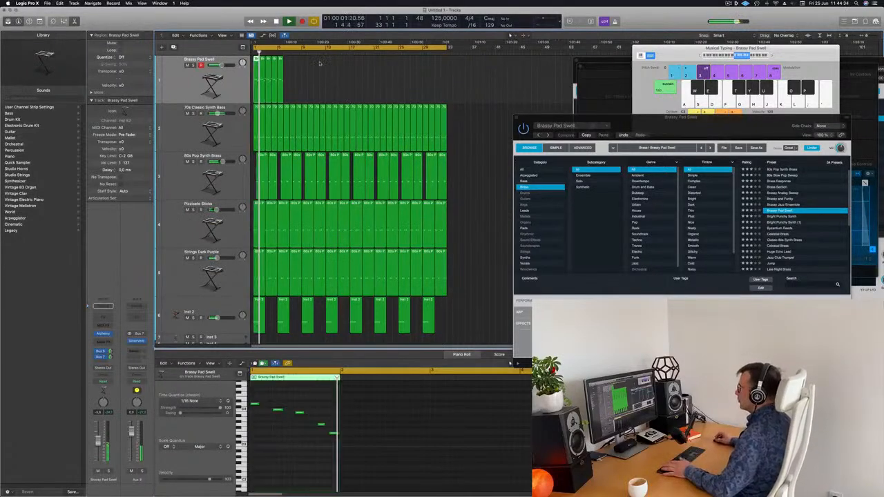
left_click_drag(321, 72, 263, 99)
key("Delete")
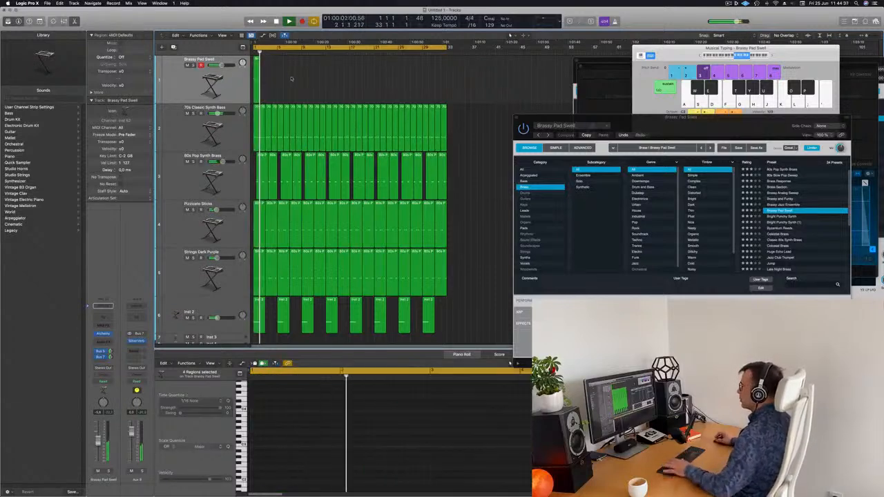
- Copy the region to bar 3 and vary it by lowering its first note to the last note's pitch and raising its second note
left_click(256, 73)
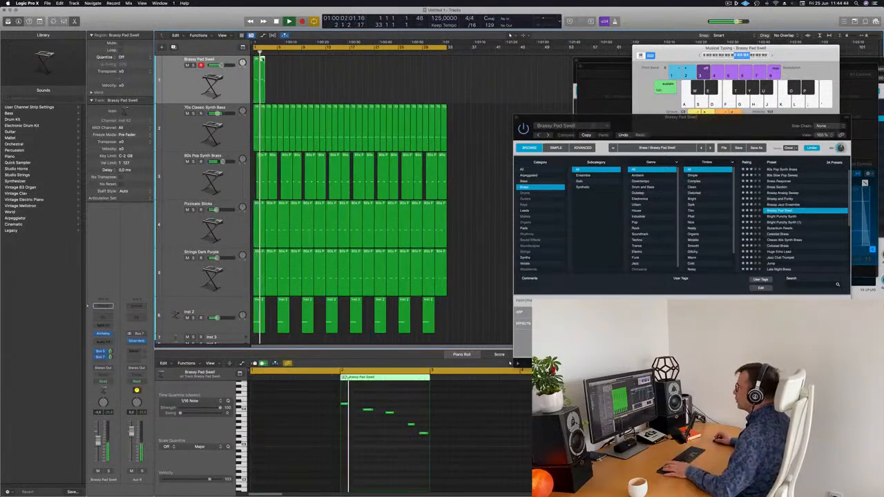
left_click_drag(261, 53, 270, 61)
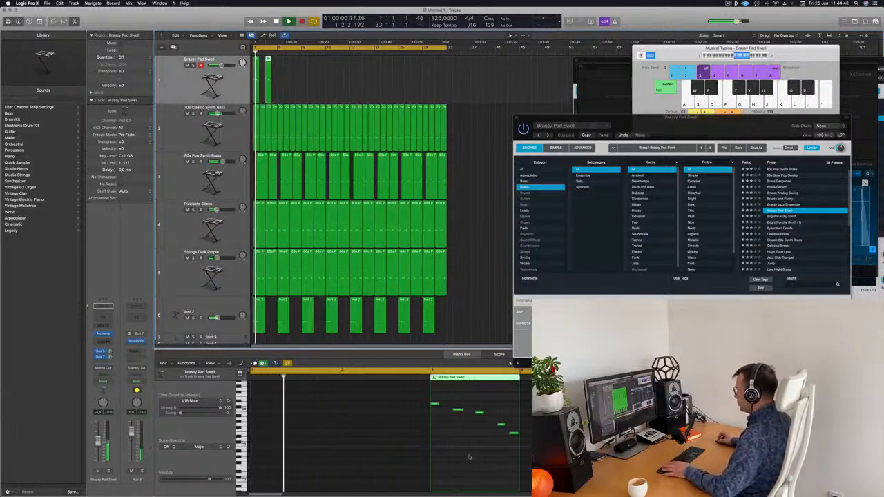
left_click(457, 410)
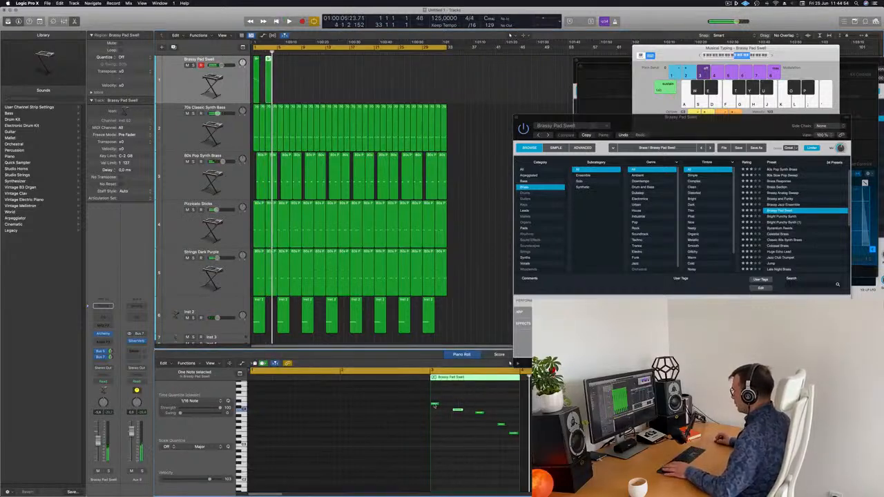
left_click_drag(434, 406, 457, 398)
key("space")
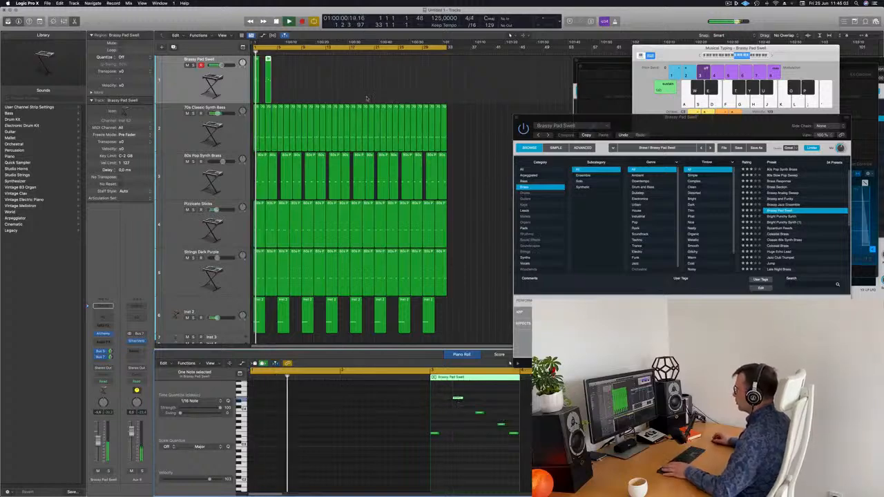
- Audition the regions at bars 1 and 3 and repeat the pair every four bars up to bar 15
left_click_drag(319, 93, 257, 79)
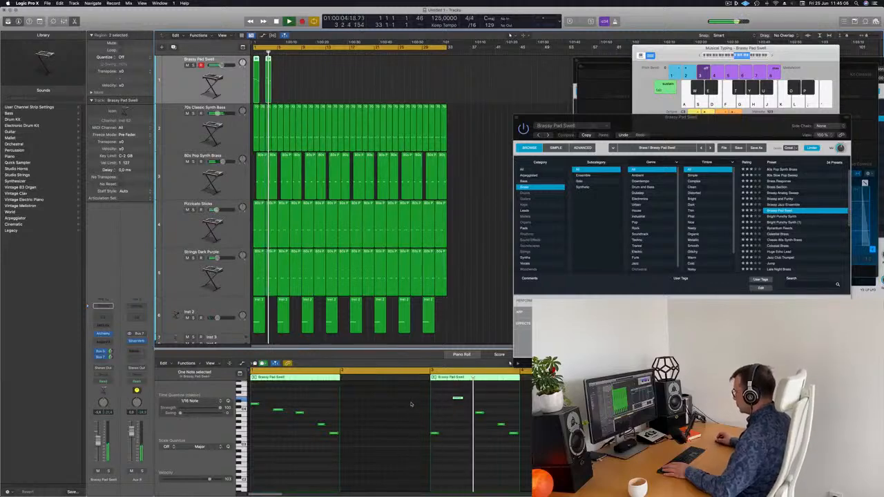
key("space")
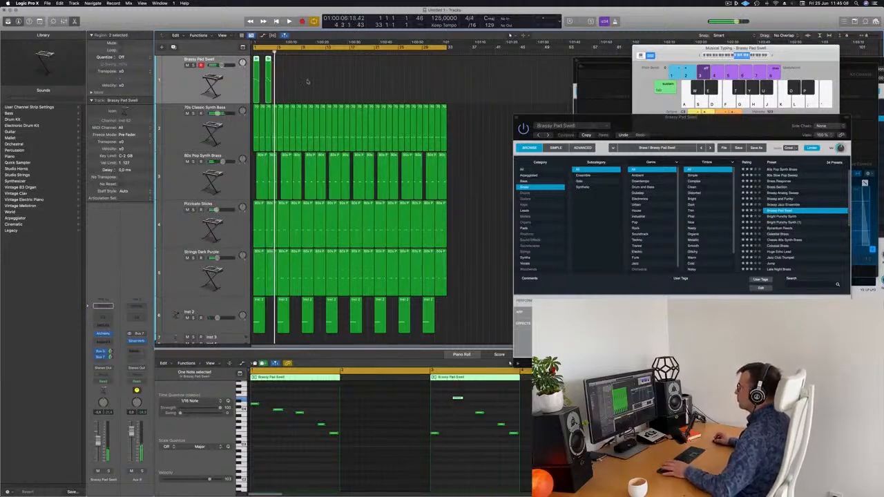
key("Return")
key("space")
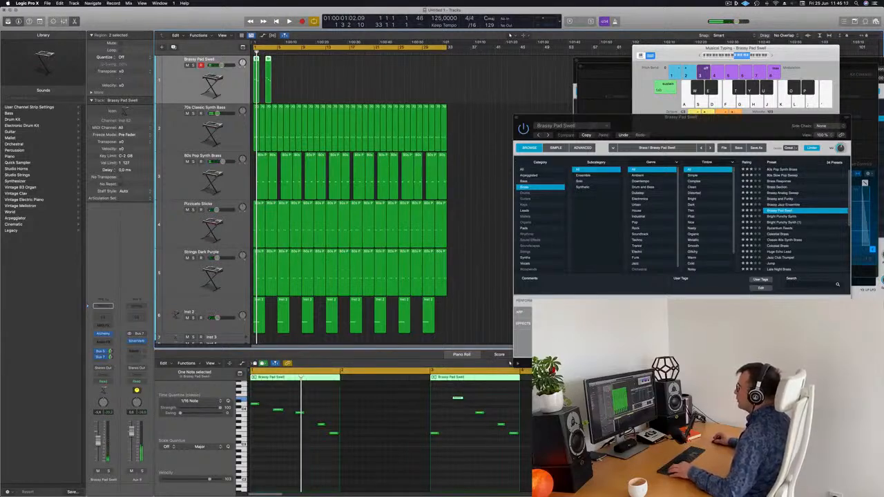
left_click_drag(258, 68, 333, 88)
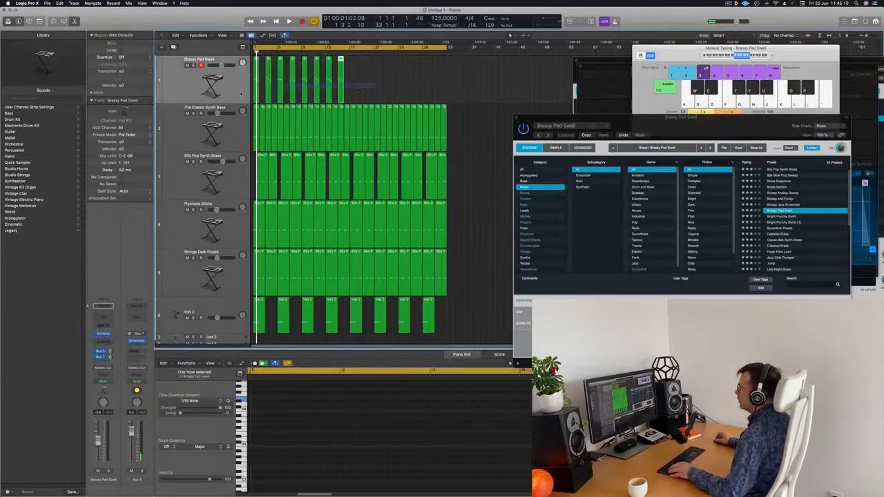
- Repeat all eight Brassy Pad Swell regions once and shift the copies one bar later to start at bar 17
key("super+r")
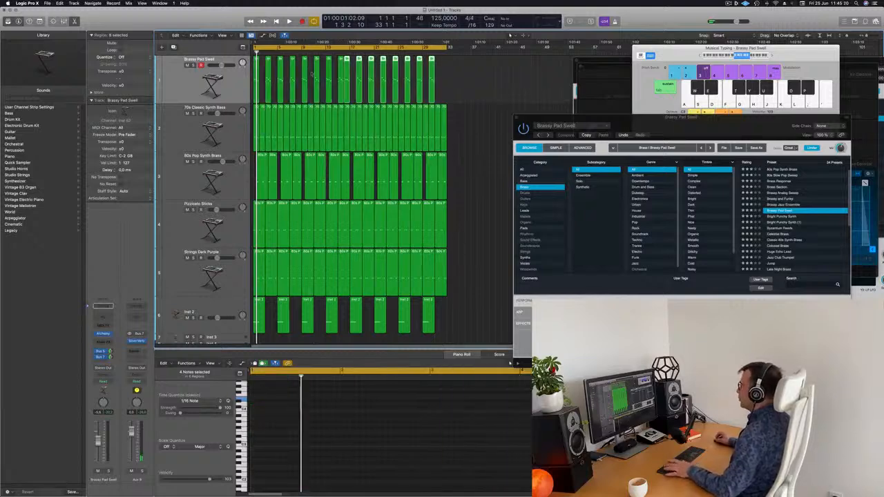
left_click_drag(346, 82, 353, 82)
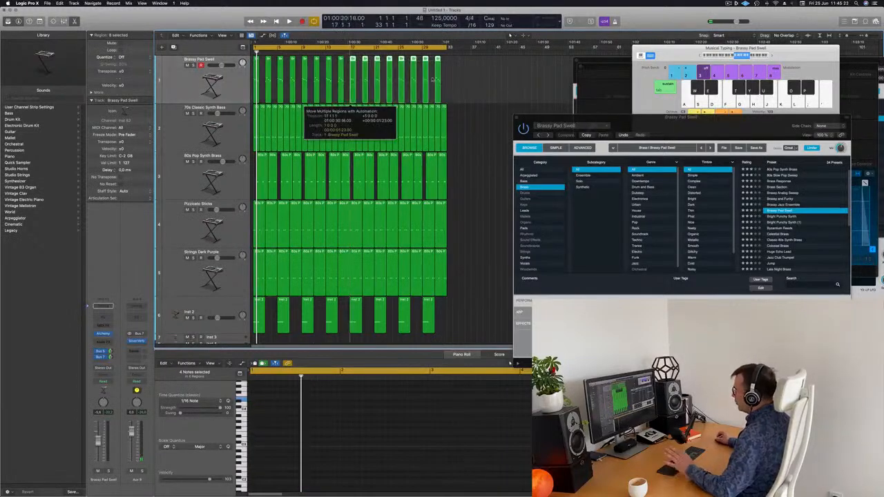
left_click(511, 80)
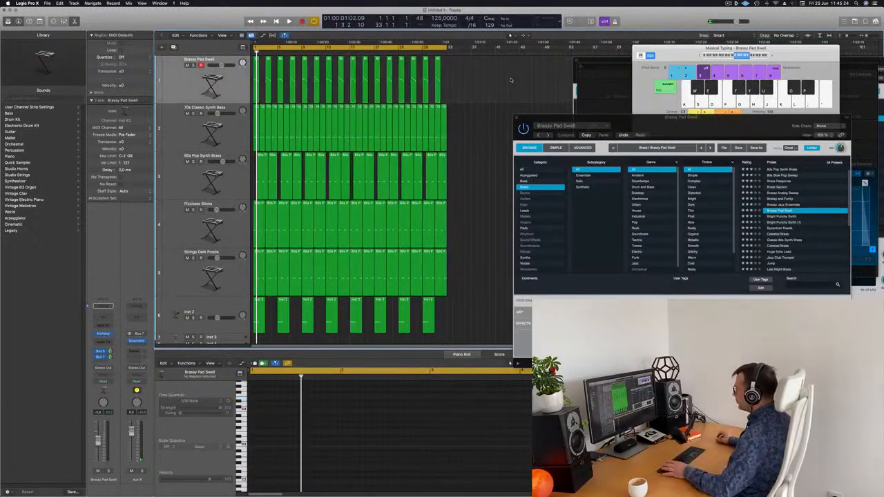
- Play the arrangement from the start with all the Brassy Pad Swell regions selected and the drum tracks in view
key("space")
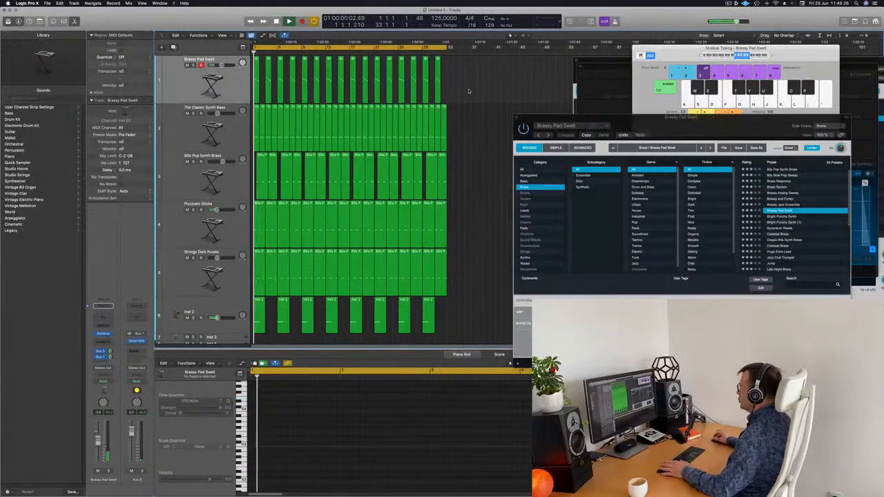
left_click(233, 90)
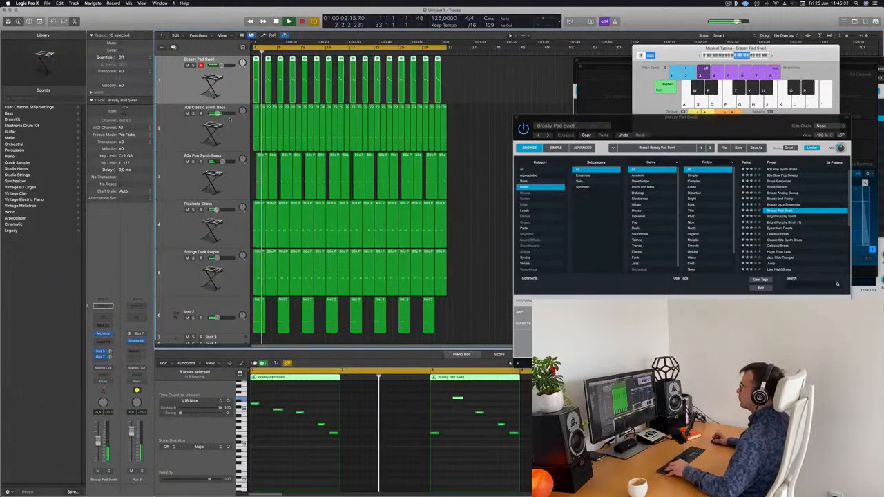
scroll(202, 143, "down", 6)
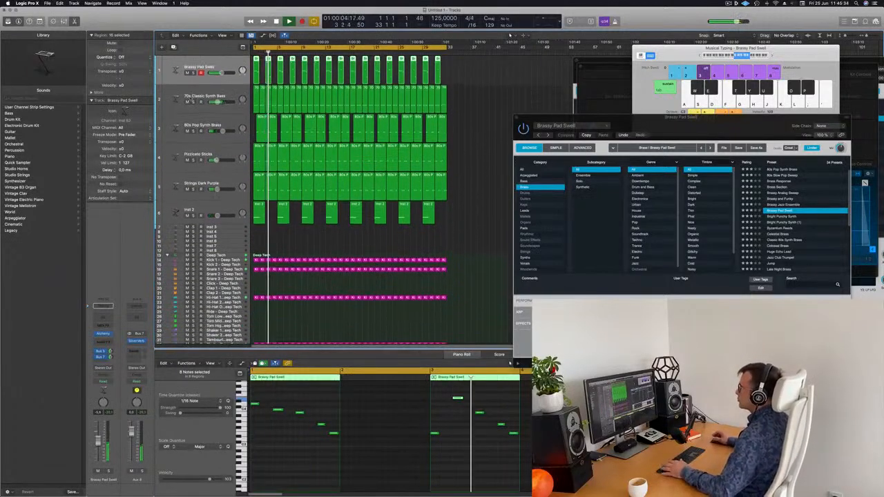
- Delete the Inst 2 regions at bars 5, 13, 21 and 29, leaving one region every eight bars
scroll(202, 143, "down", 1)
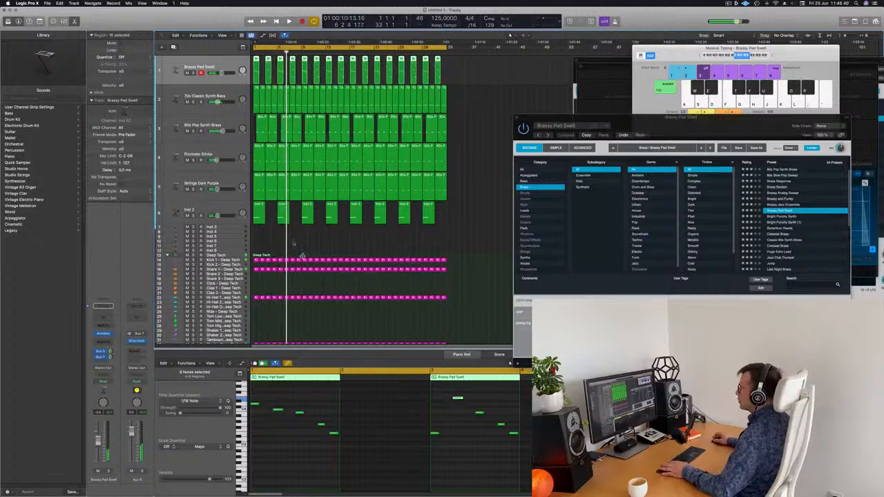
left_click(283, 220)
key("Delete")
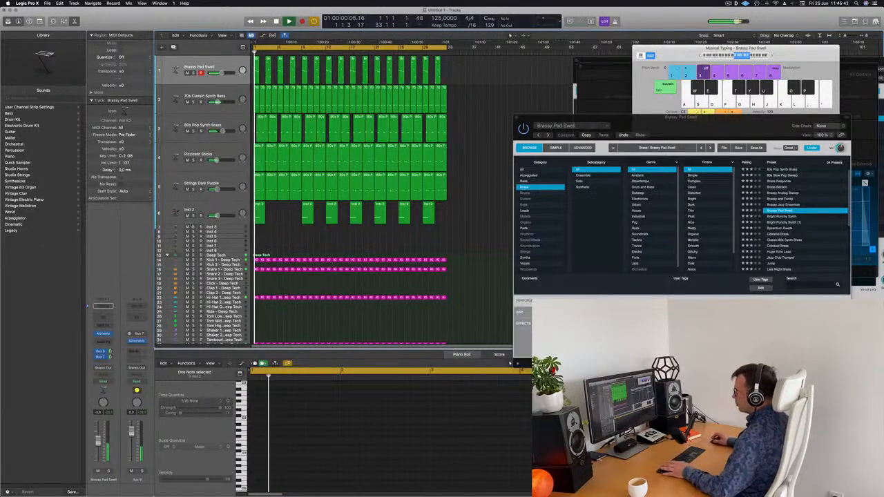
left_click(190, 221)
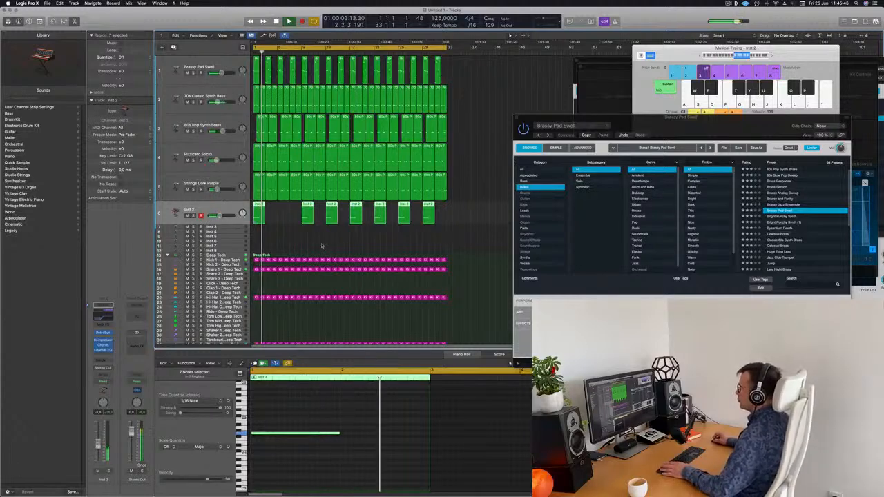
left_click_drag(322, 244, 432, 218)
key("Delete")
key("Delete")
key("Delete")
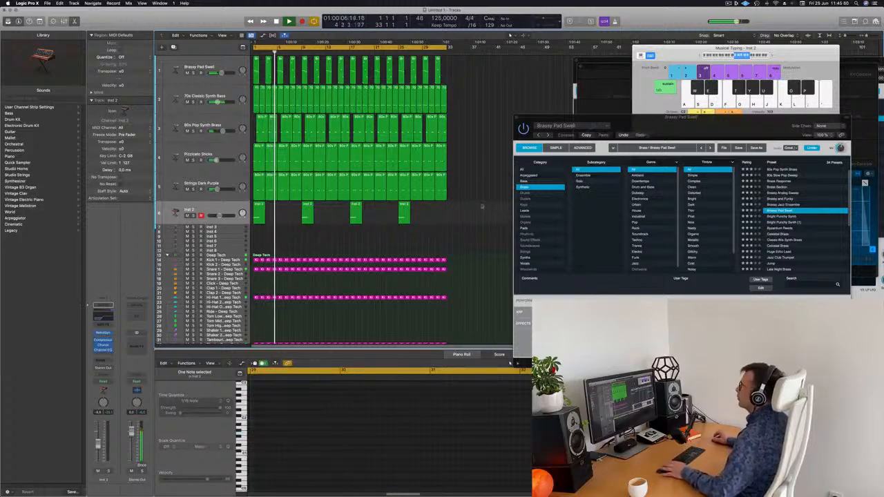
- Restart playback, duplicate the Brassy Pad Swell track and copy its bar 1 region onto the new track
left_click(212, 82)
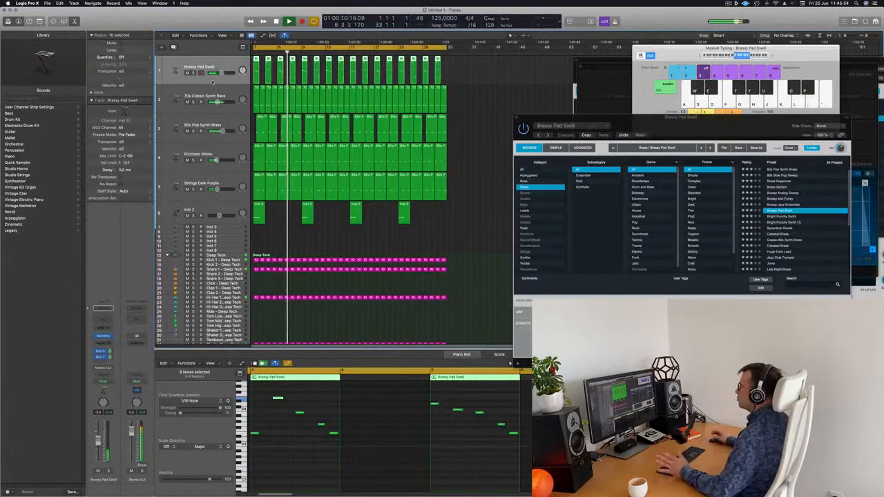
key("space")
key("space")
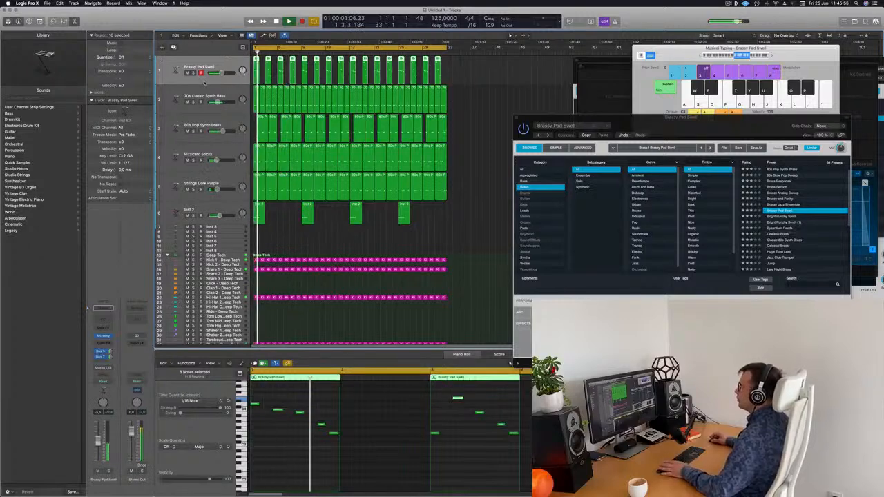
left_click(174, 47)
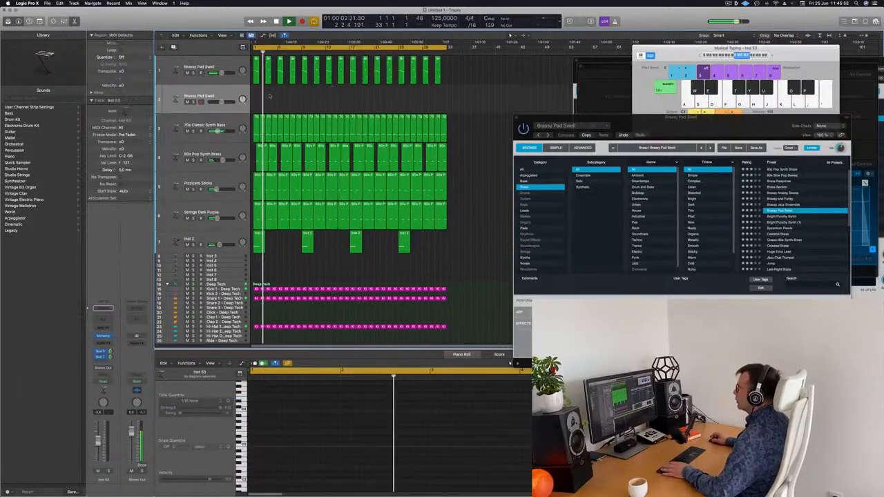
left_click_drag(256, 76, 256, 103)
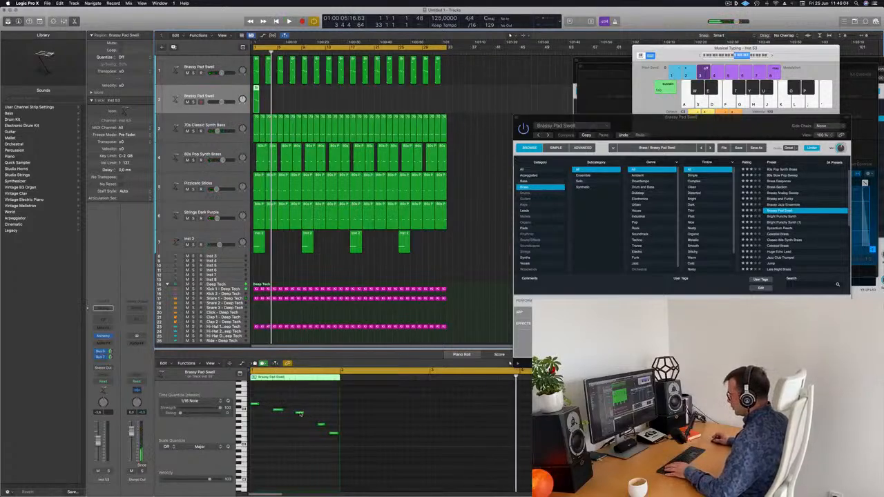
- Stack the copied region's third and fourth notes under its first note, delete the other two notes and audition the chord
left_click_drag(301, 414, 256, 414)
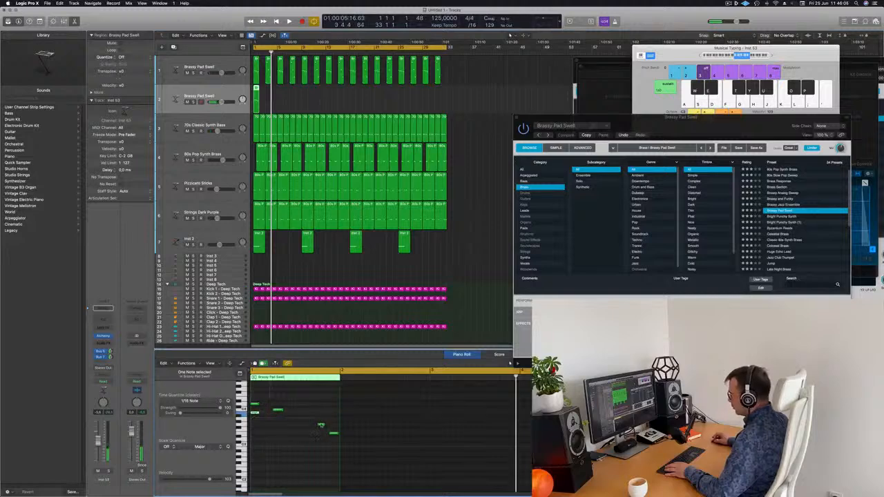
left_click_drag(321, 424, 349, 442)
key("Delete")
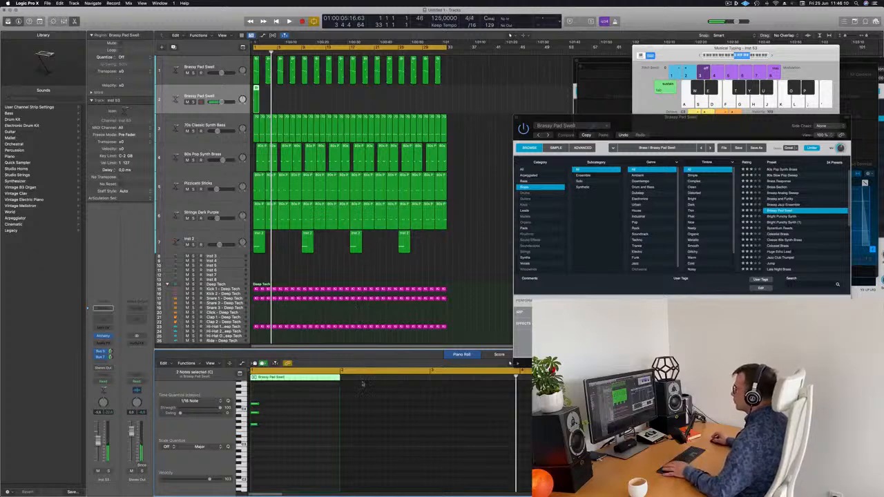
key("b")
key("Return")
key("space")
key("space")
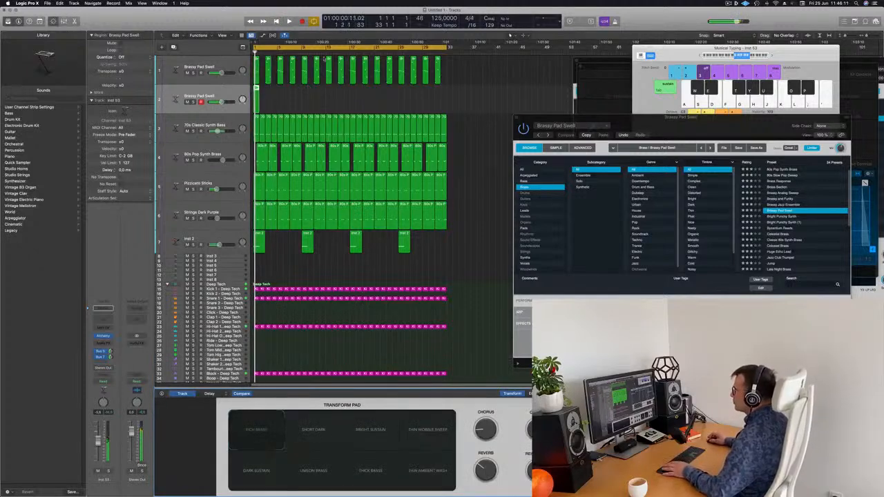
- Reopen the copied region in the Piano Roll and lengthen its three chord notes to fill the bar
left_click(293, 106)
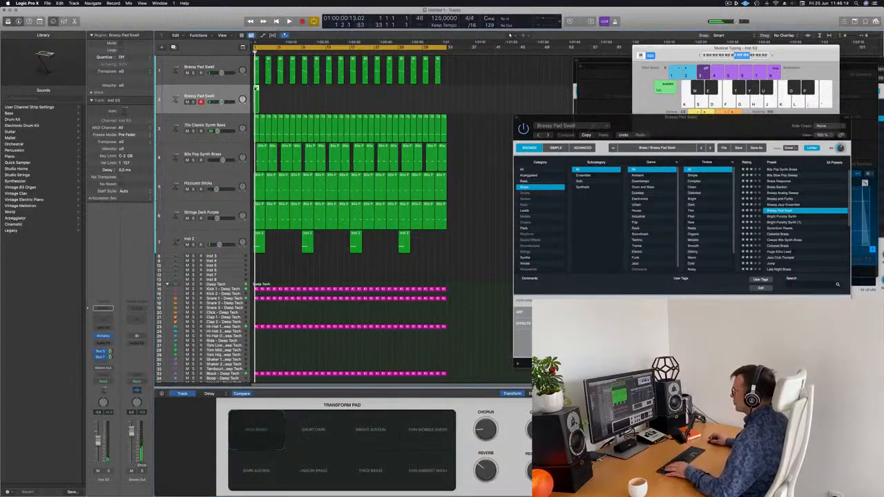
key("p")
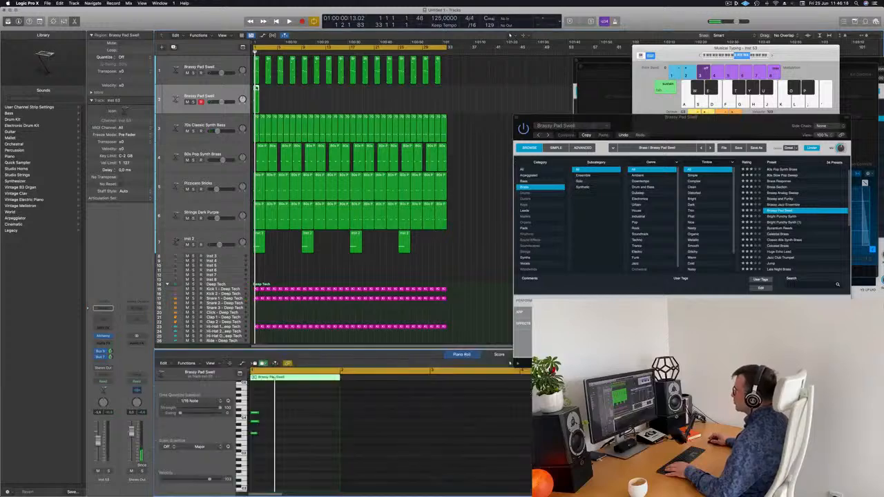
key("p")
key("p")
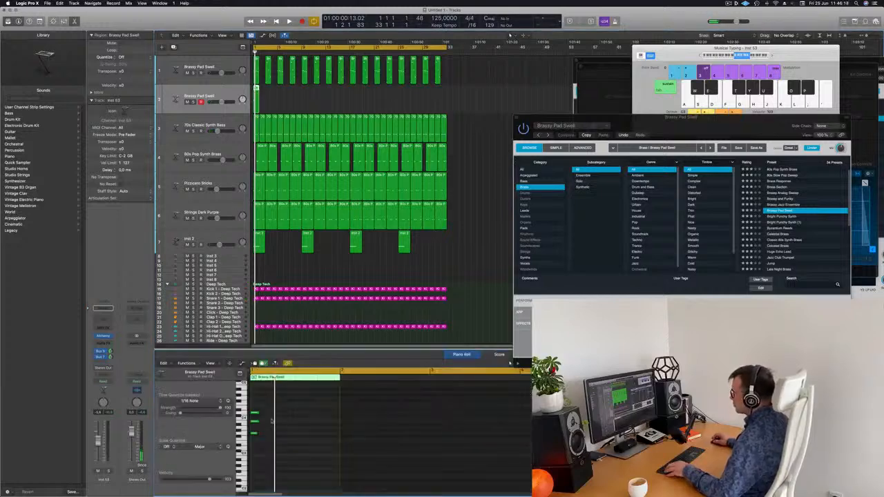
left_click_drag(273, 411, 335, 436)
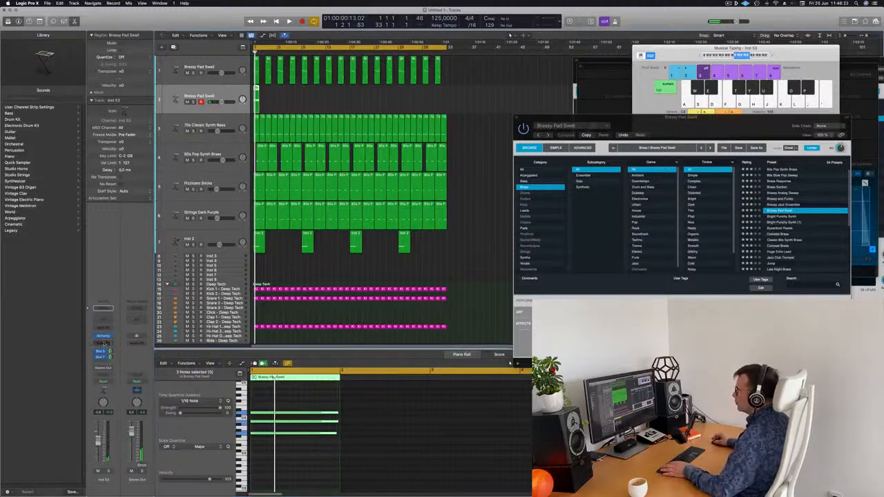
- Load the Pads preset Deeper Emotion in the duplicated track's Alchemy, sorting the presets by rating
left_click(103, 336)
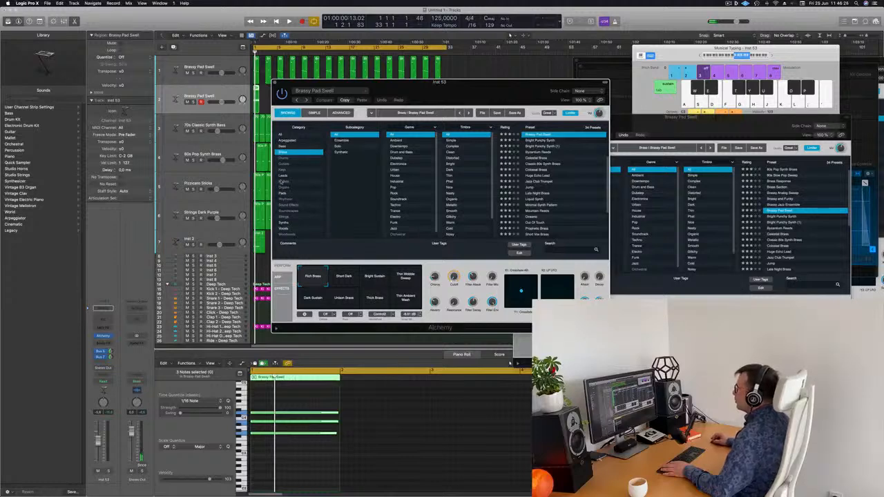
left_click(282, 193)
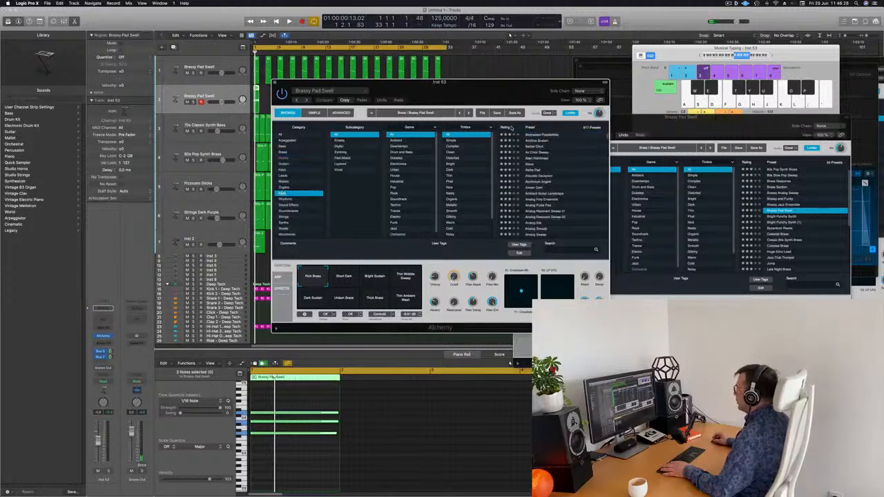
scroll(511, 128, "up", 2)
scroll(530, 136, "up", 2)
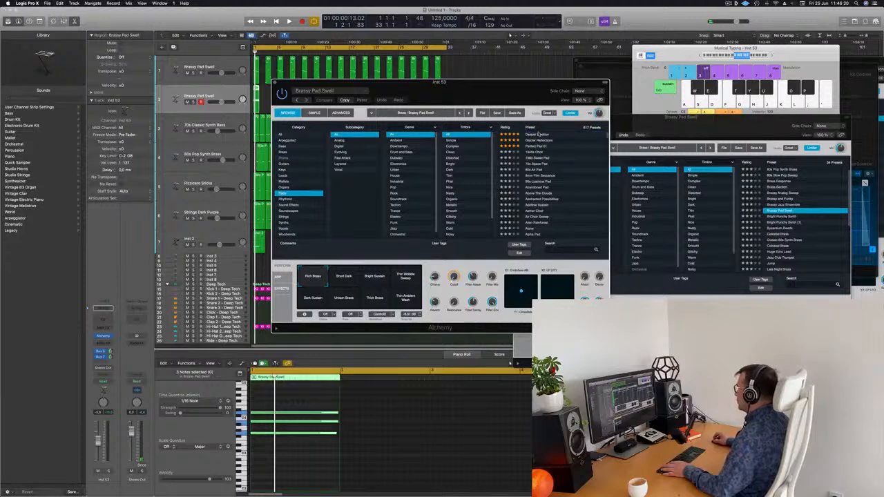
left_click_drag(510, 97, 649, 76)
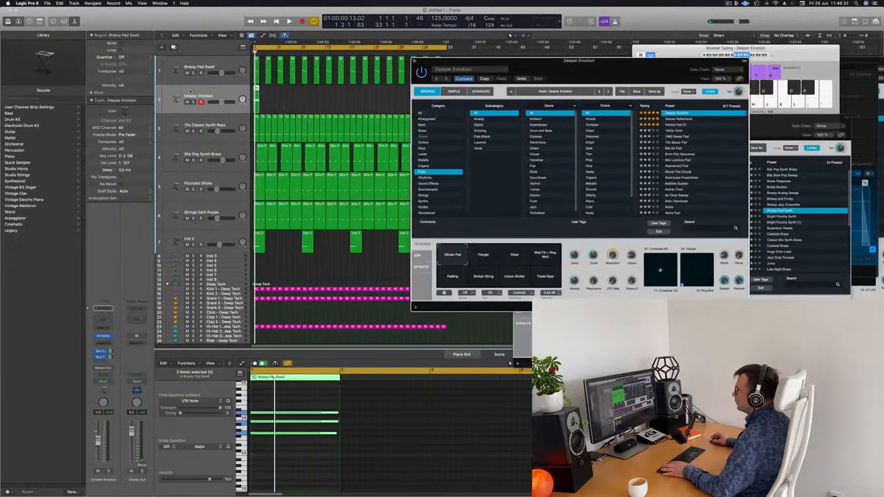
left_click(94, 296)
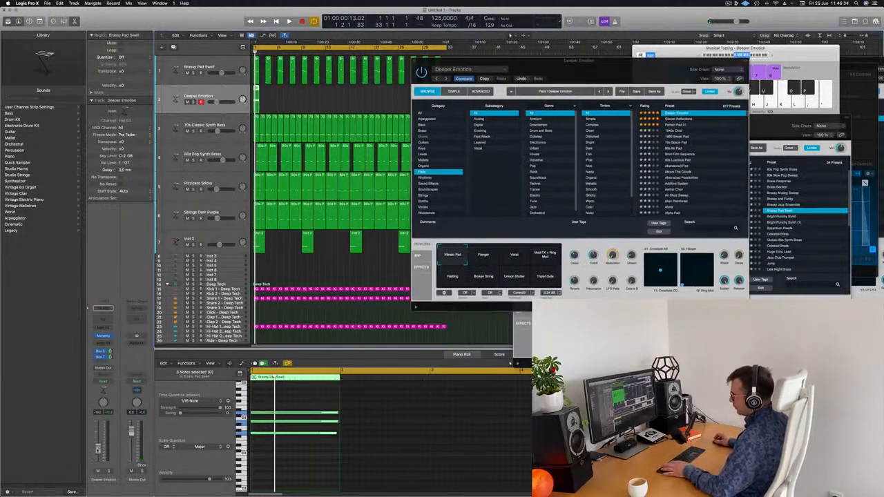
- Audition the pad chord in the mix and move its region to bar 2
key("space")
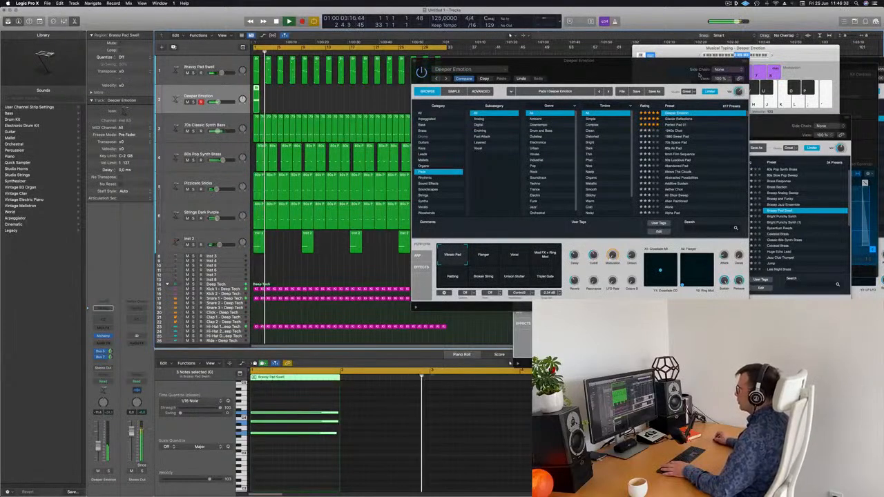
left_click_drag(699, 76, 838, 76)
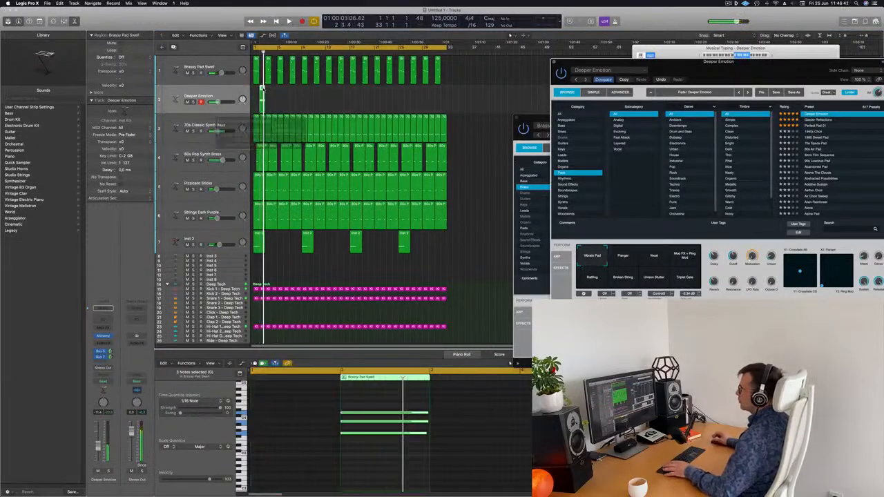
key("space")
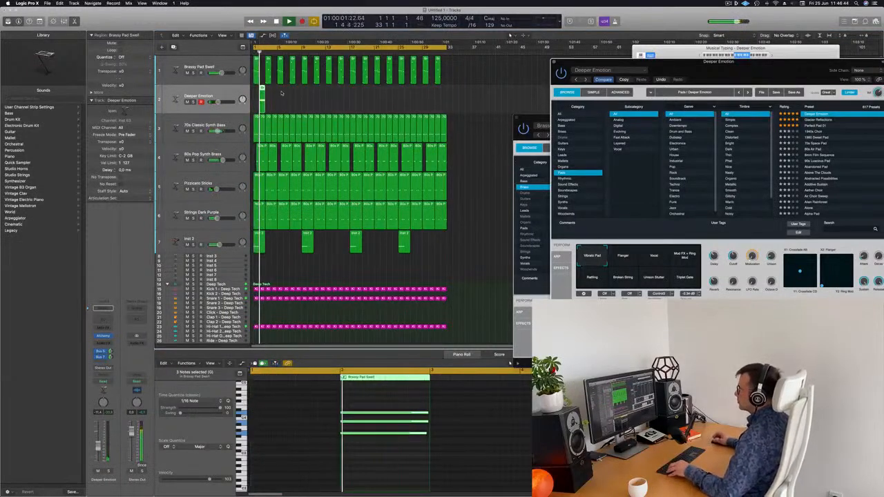
- Repeat the Deeper Emotion chord region every two bars up to bar 32 and play from the start
left_click_drag(262, 89, 314, 98)
left_click(262, 87, "shift")
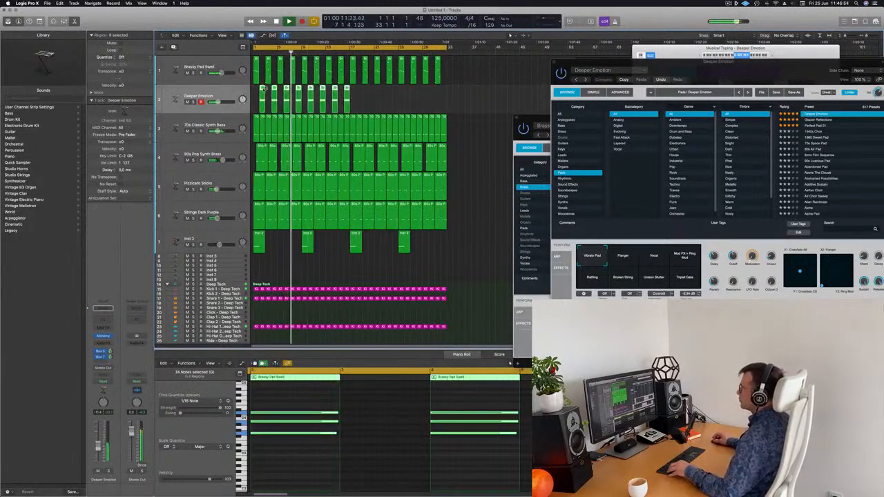
left_click_drag(263, 89, 357, 97)
left_click(177, 99)
key("Return")
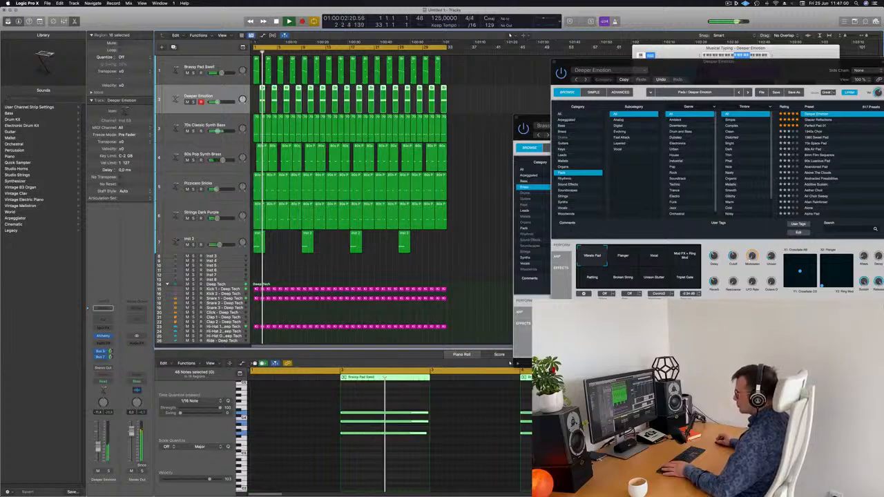
- Add a Compressor to the Deeper Emotion track and set its side chain source to Inst 9
left_click(105, 344)
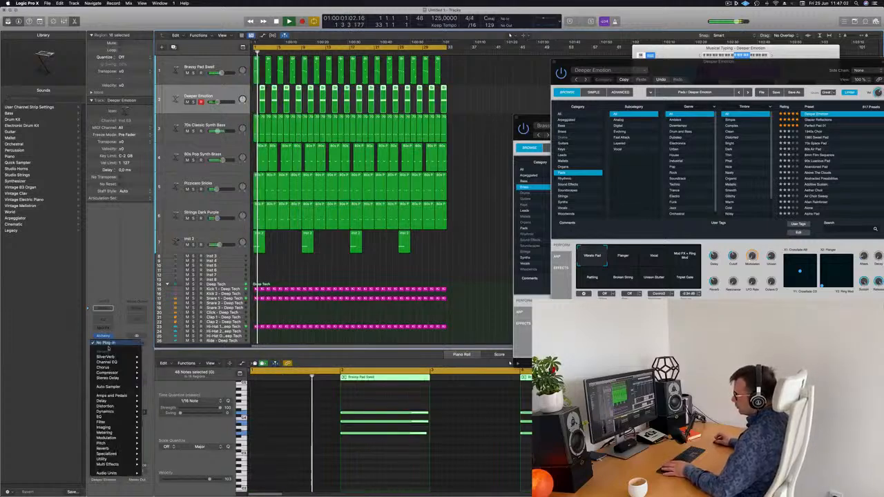
mouse_move(109, 373)
left_click(154, 373)
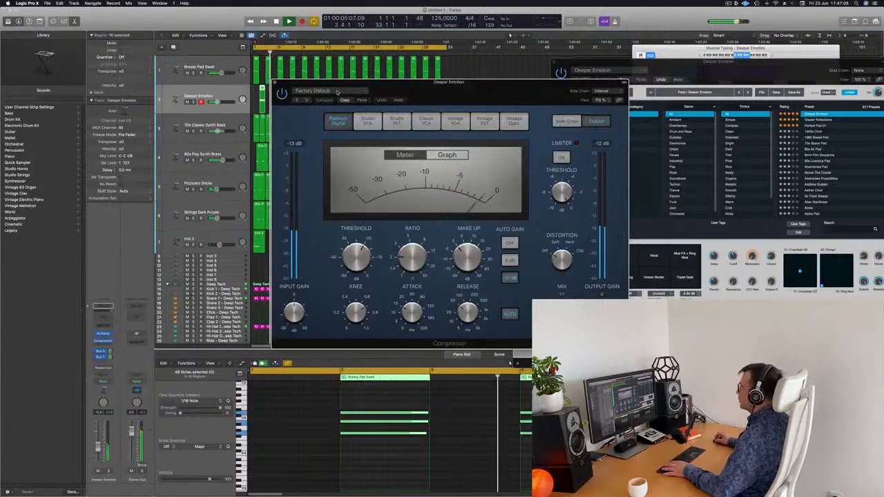
left_click(602, 91)
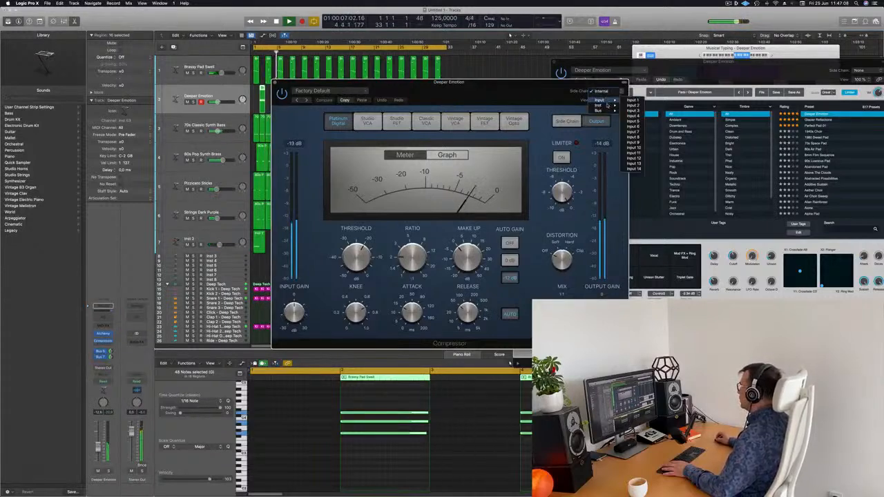
mouse_move(598, 105)
left_click(641, 149)
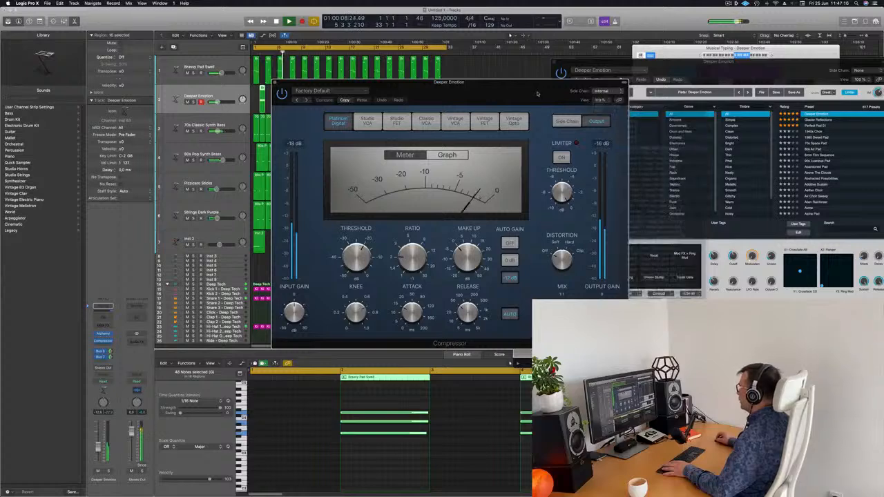
- Set the Compressor's ratio to 6.1:1 and close the plug-in window
left_click_drag(538, 93, 547, 84)
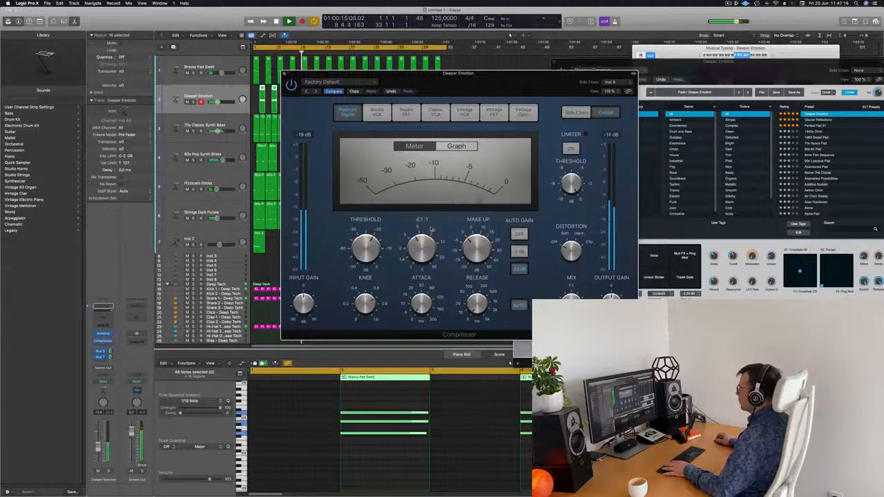
key("space")
left_click(284, 73)
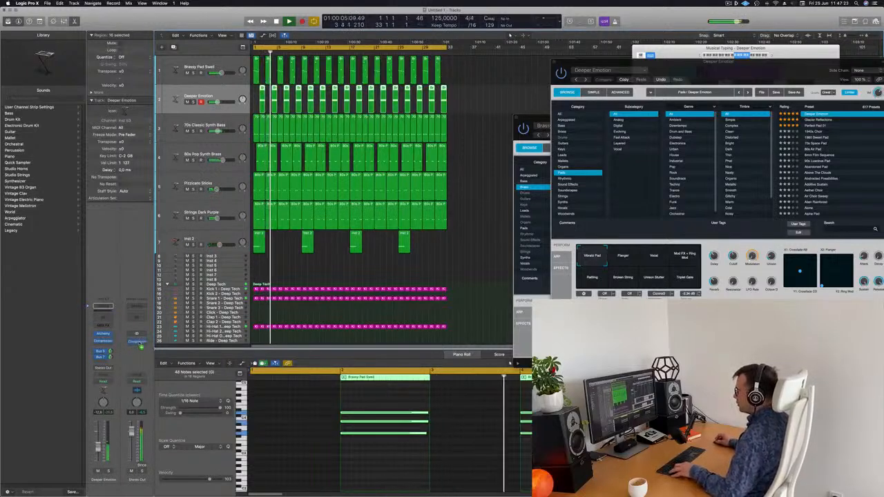
- Play from the start, open the copied Compressor on the Stereo Out channel and bypass it there
key("Return")
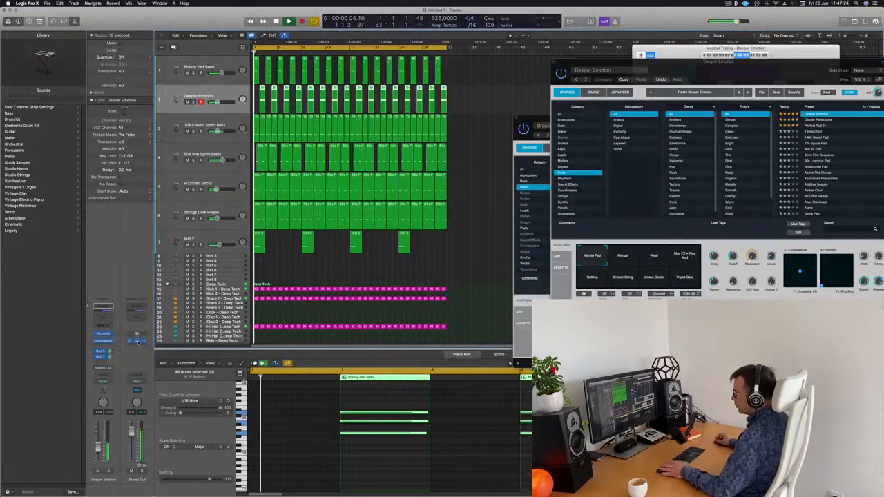
left_click(137, 341)
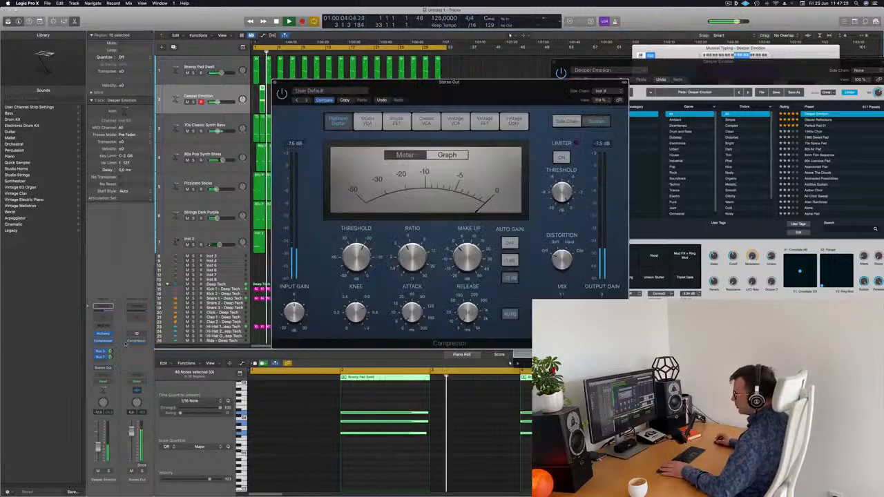
- Copy the Deeper Emotion track's Compressor to its Bus 7 aux channel, check the copy's settings and close both Compressor windows
left_click(102, 357)
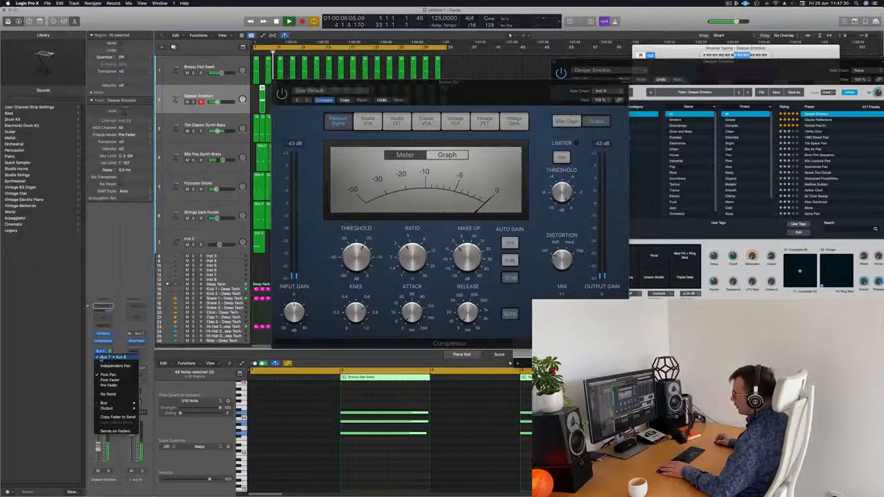
left_click(121, 268)
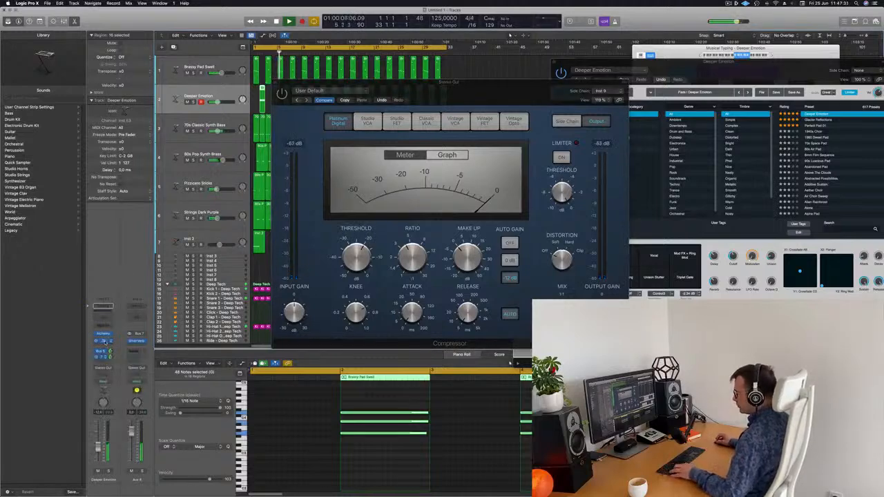
left_click_drag(142, 347, 142, 346)
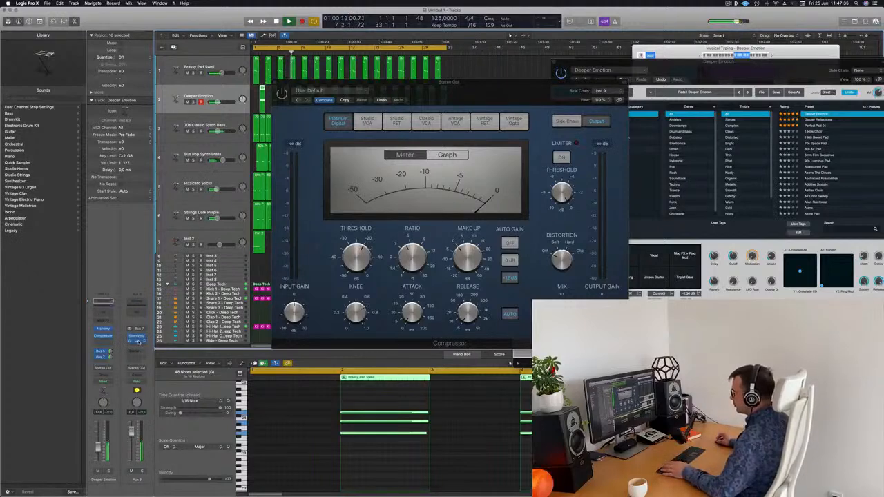
left_click(137, 341)
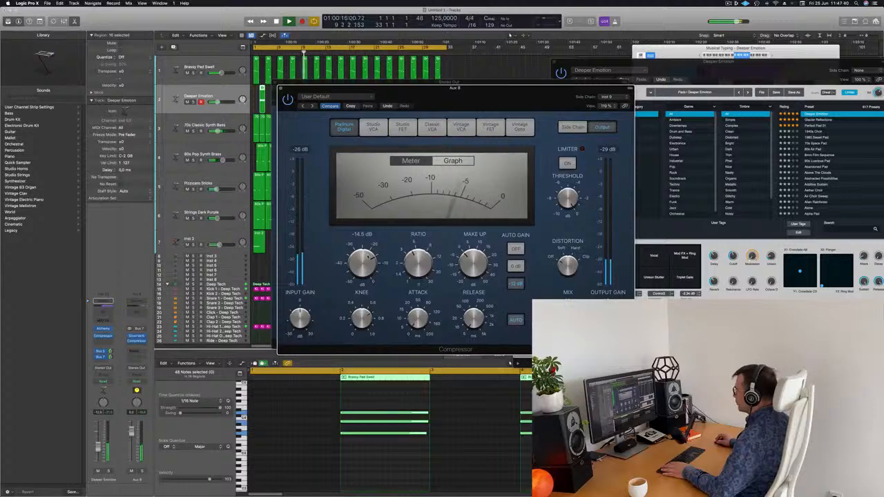
left_click_drag(280, 88, 275, 83)
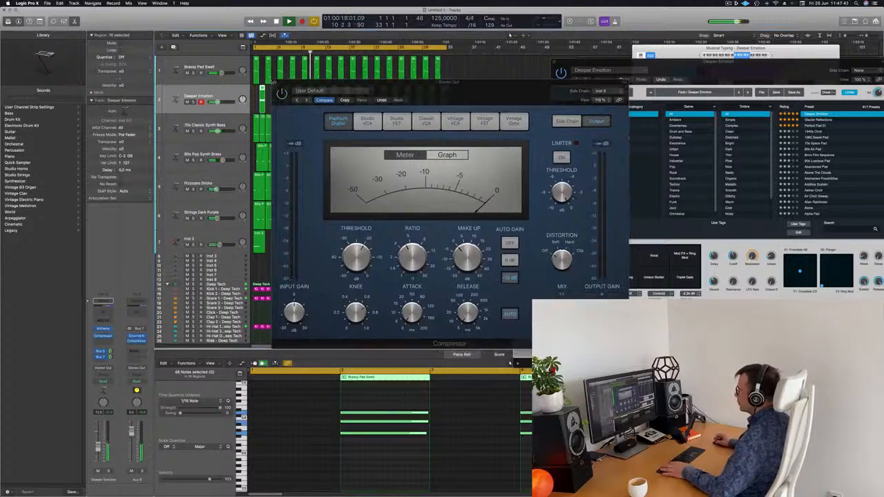
left_click(277, 84)
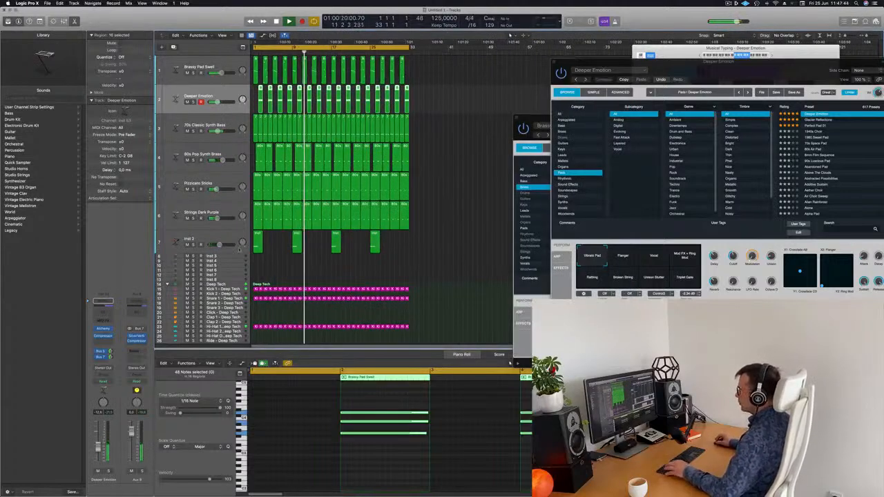
- Add a Bus 7 send to the Inst 2 track, raise its send level and play from the start
left_click(216, 235)
key("Return")
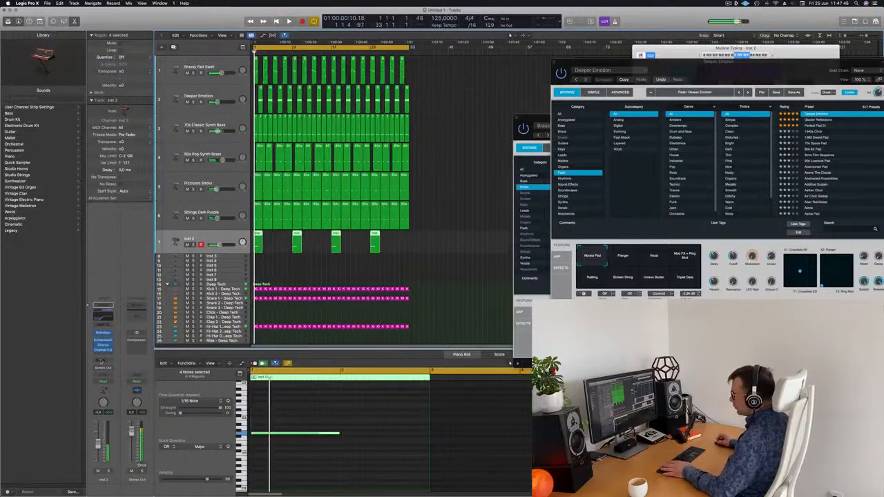
left_click(103, 359)
mouse_move(101, 369)
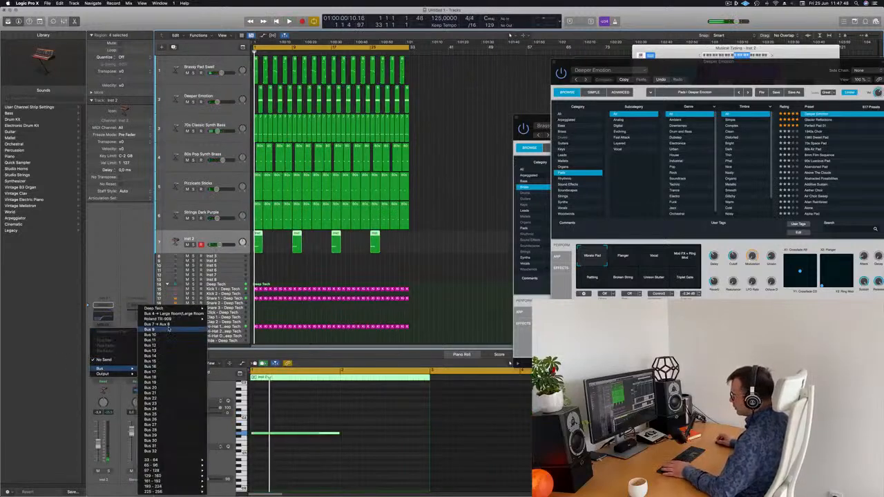
left_click(171, 325)
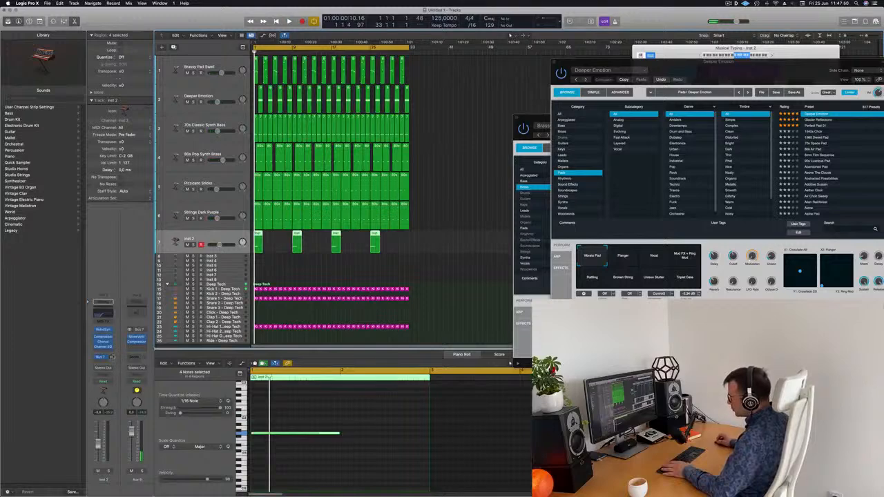
key("space")
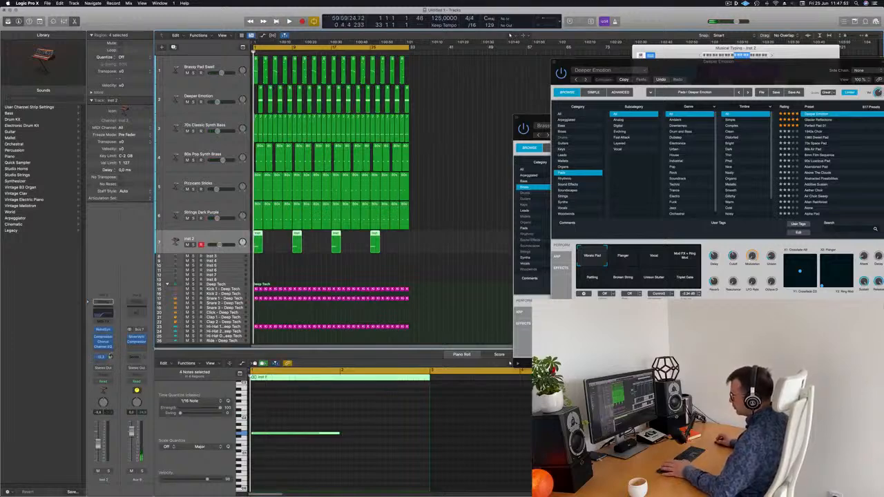
key("space")
key("space")
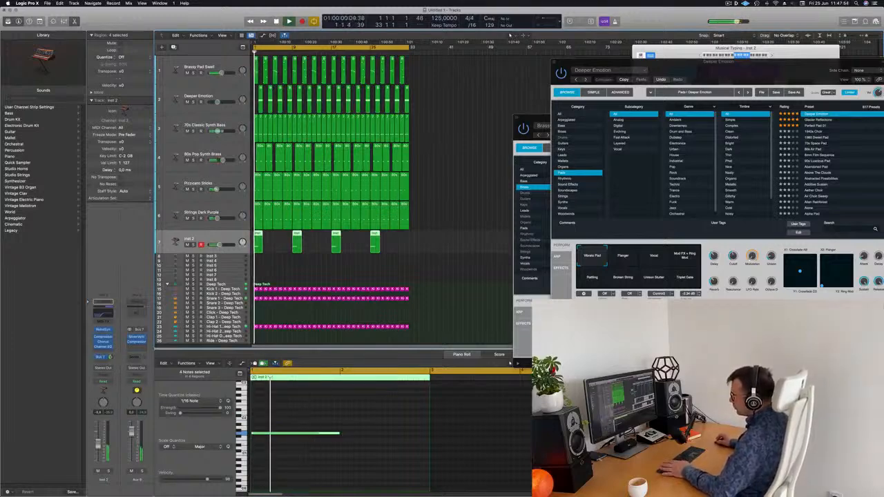
- In Inst 2's Channel EQ, set the 2500 Hz band to -0.4 dB and the high shelf to +6.4 dB at 3060 Hz
left_click(108, 312)
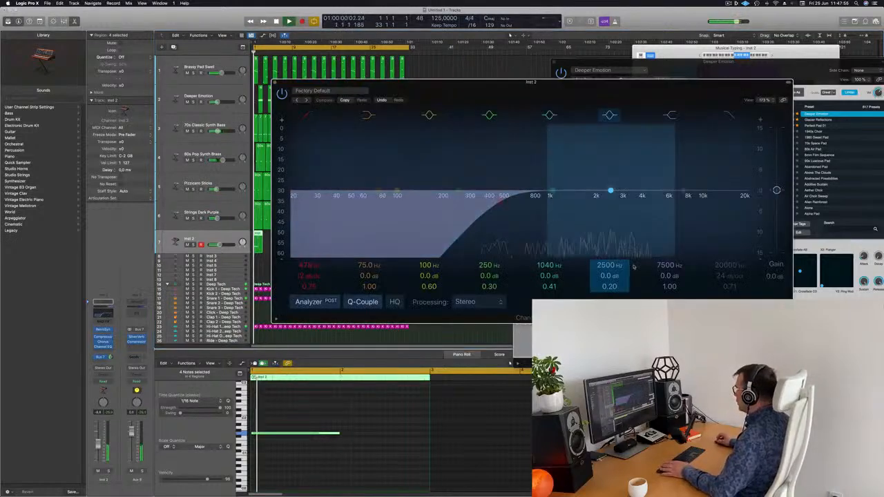
left_click_drag(612, 191, 611, 191)
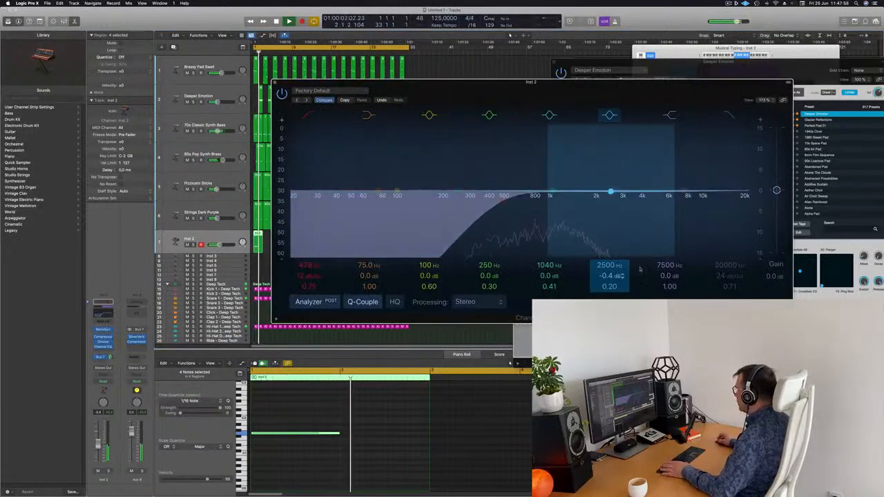
left_click_drag(684, 191, 624, 178)
key("space")
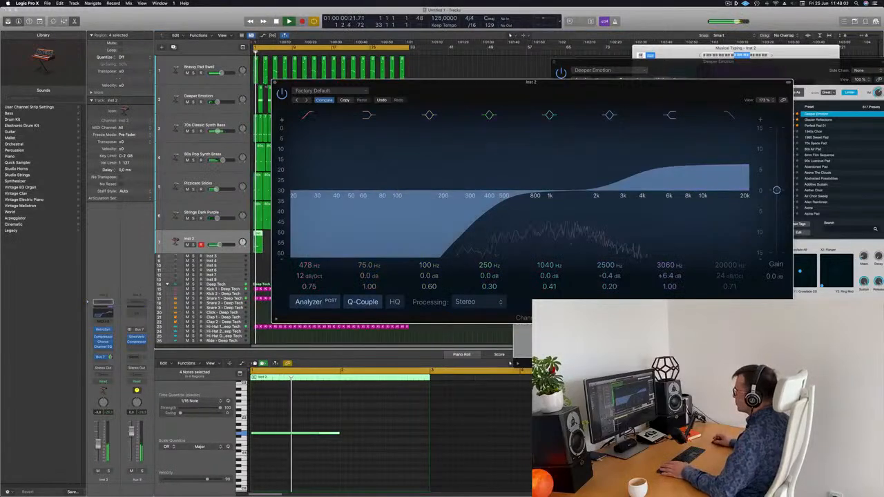
left_click(275, 83)
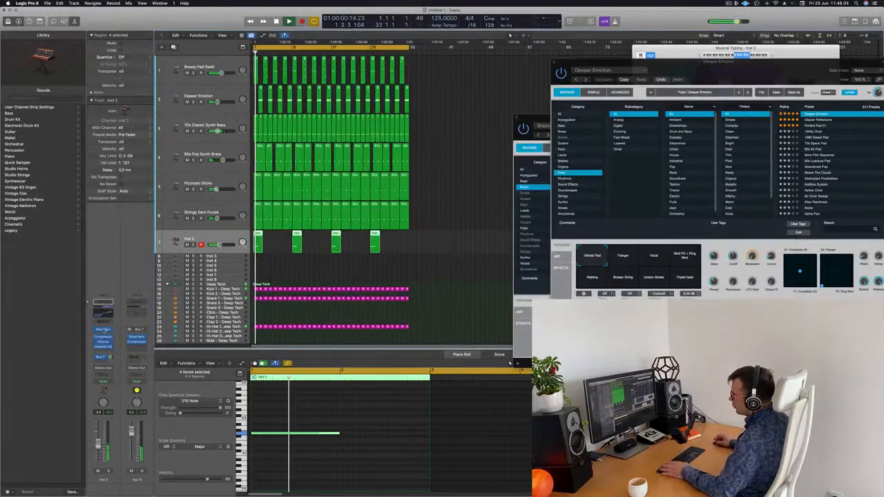
- Check the Retro Synth on Inst 2, lower the track's volume and close the synth window
left_click(104, 330)
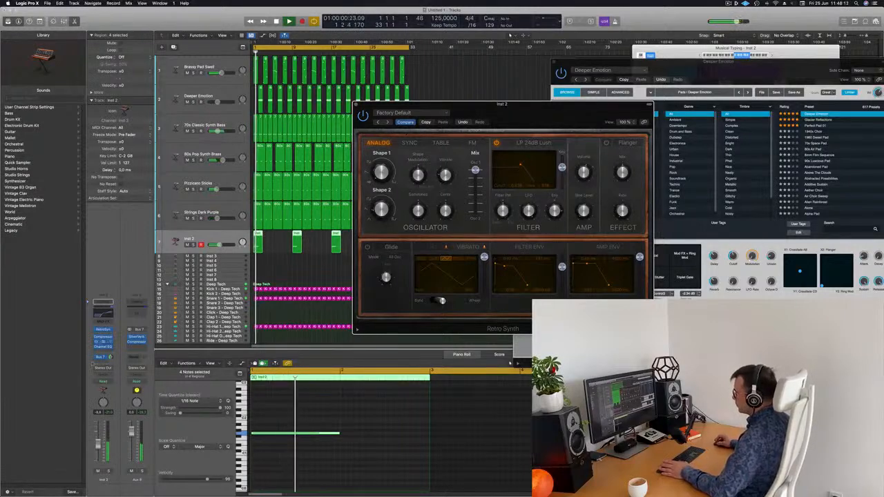
left_click(99, 449)
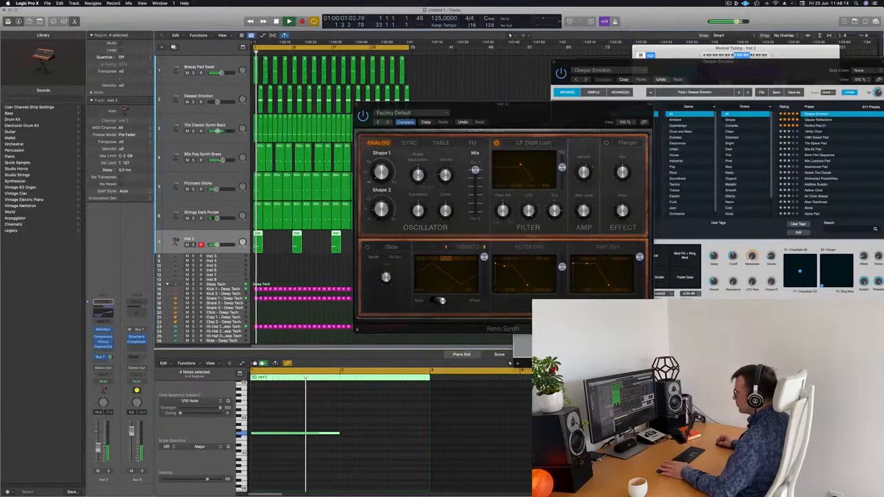
left_click(355, 105)
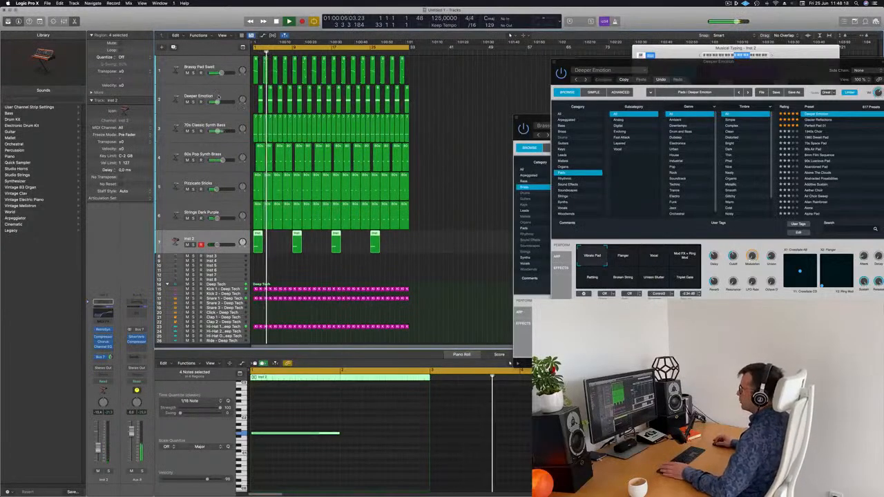
- Select the Deeper Emotion track and adjust its volume in the mix
left_click(202, 95)
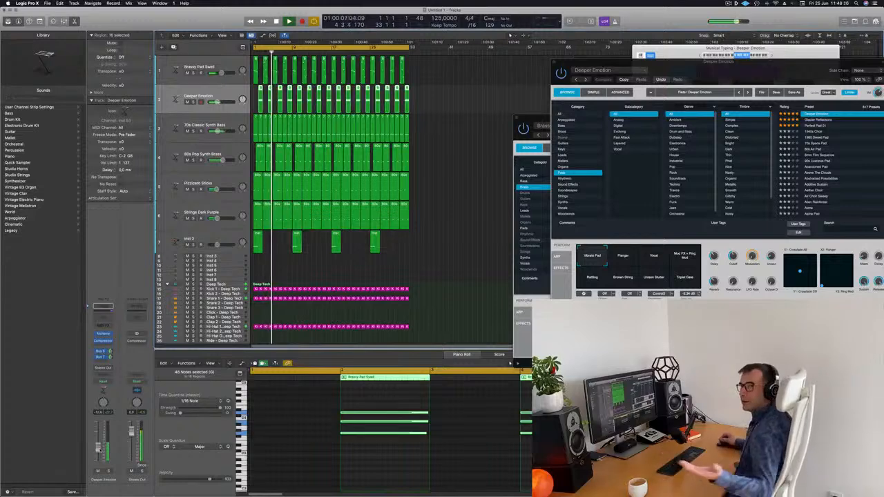